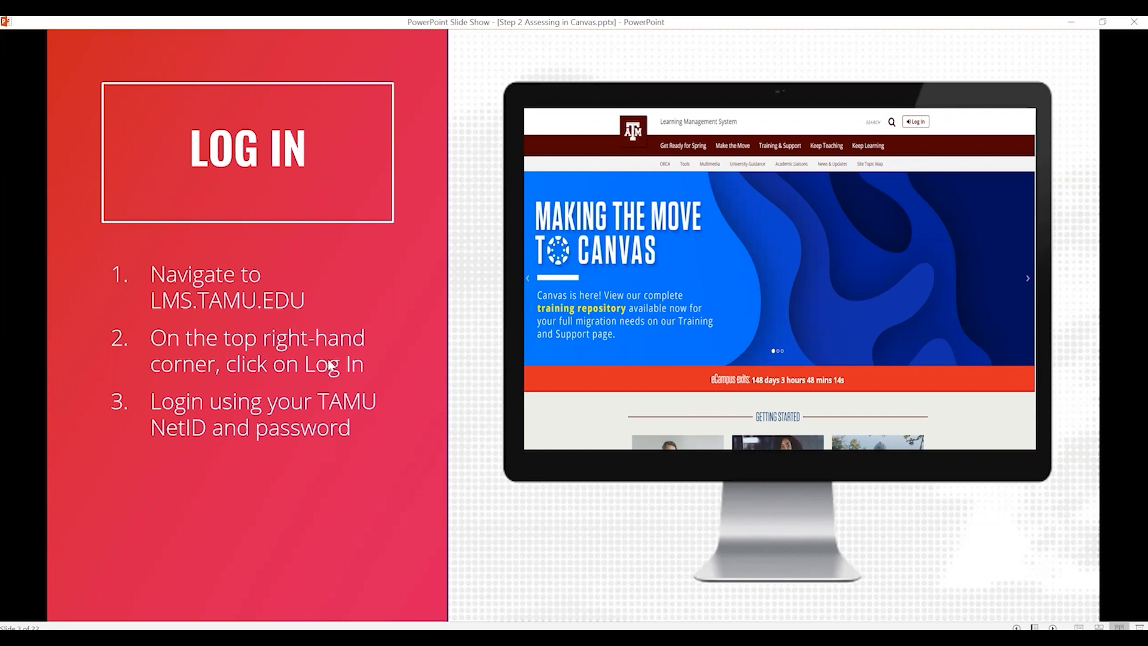
# - Advance the slide show to the lms.tamu.edu slide and switch to the Learning Management System home page in Firefox
pyautogui.click(364, 351)
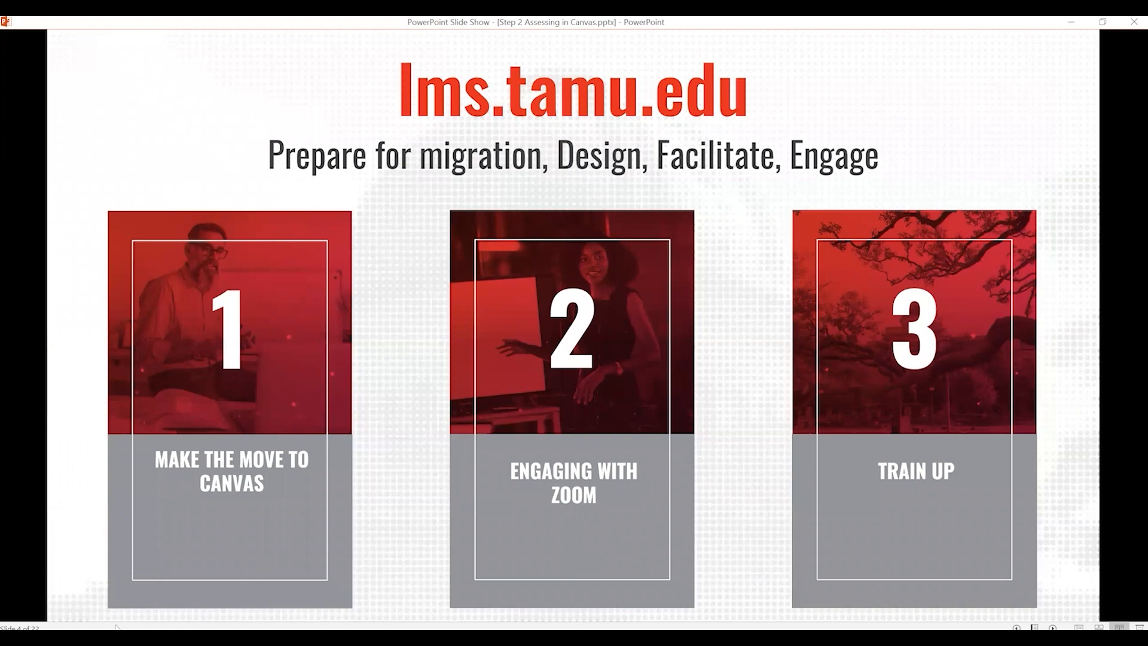
pyautogui.moveTo(200, 627)
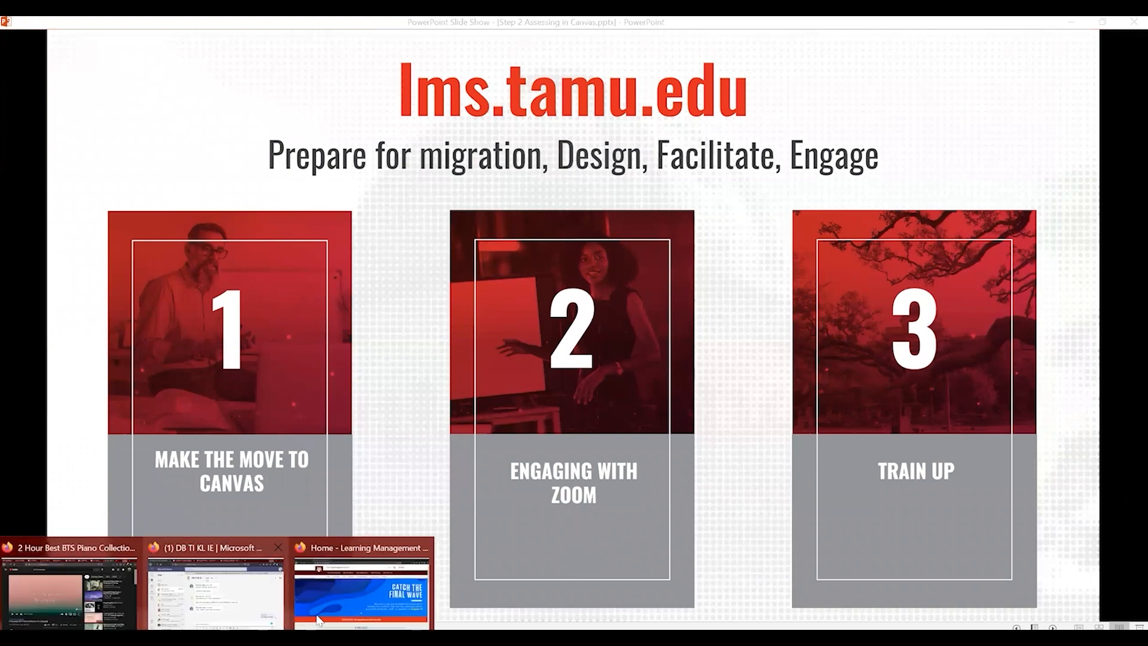
pyautogui.click(325, 619)
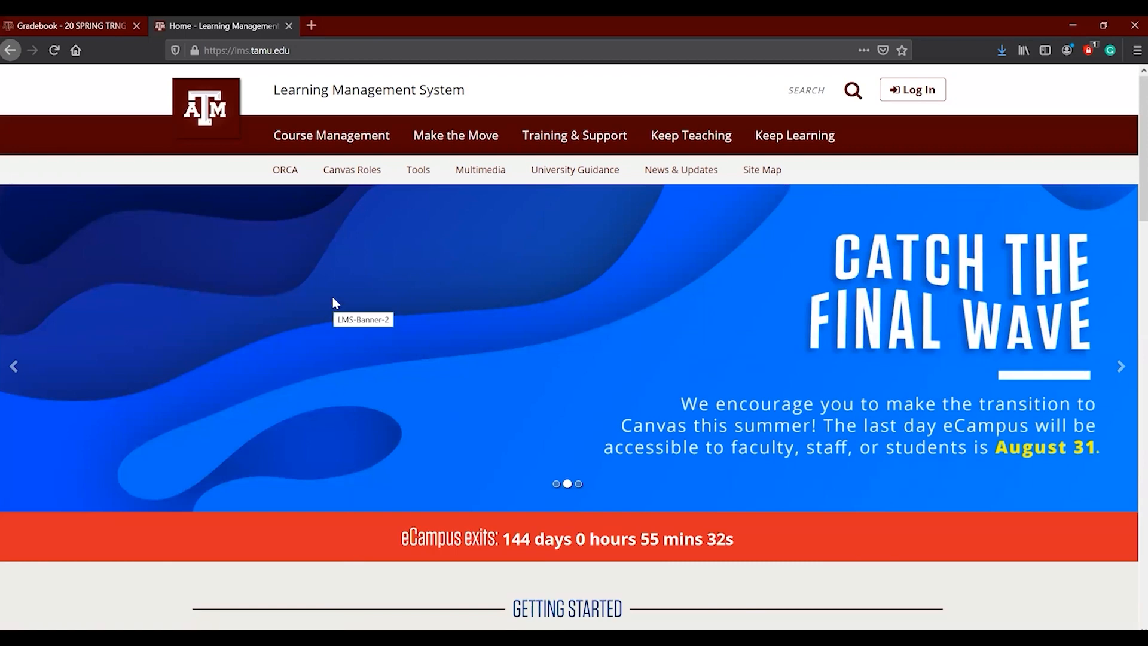
# - Examine the home page's banner and the Getting Started resources for moving to Canvas, engaging with Zoom and training up
pyautogui.scroll(-3, 331, 290)
pyautogui.scroll(3, 332, 290)
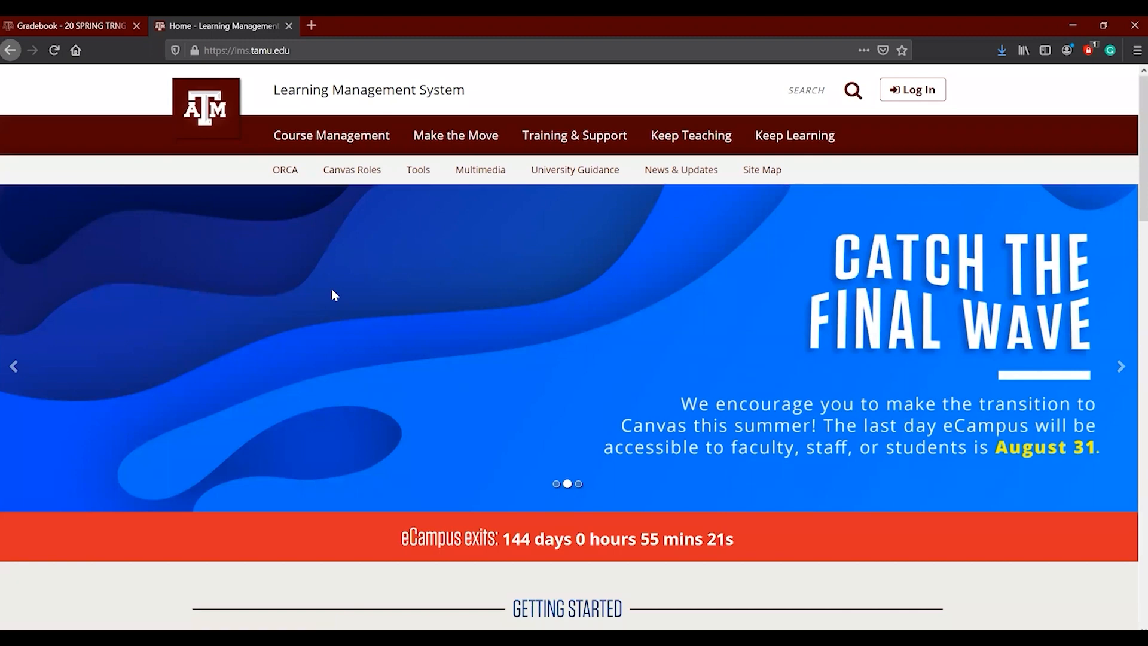
pyautogui.scroll(-1, 332, 288)
pyautogui.scroll(1, 331, 288)
pyautogui.scroll(-5, 329, 293)
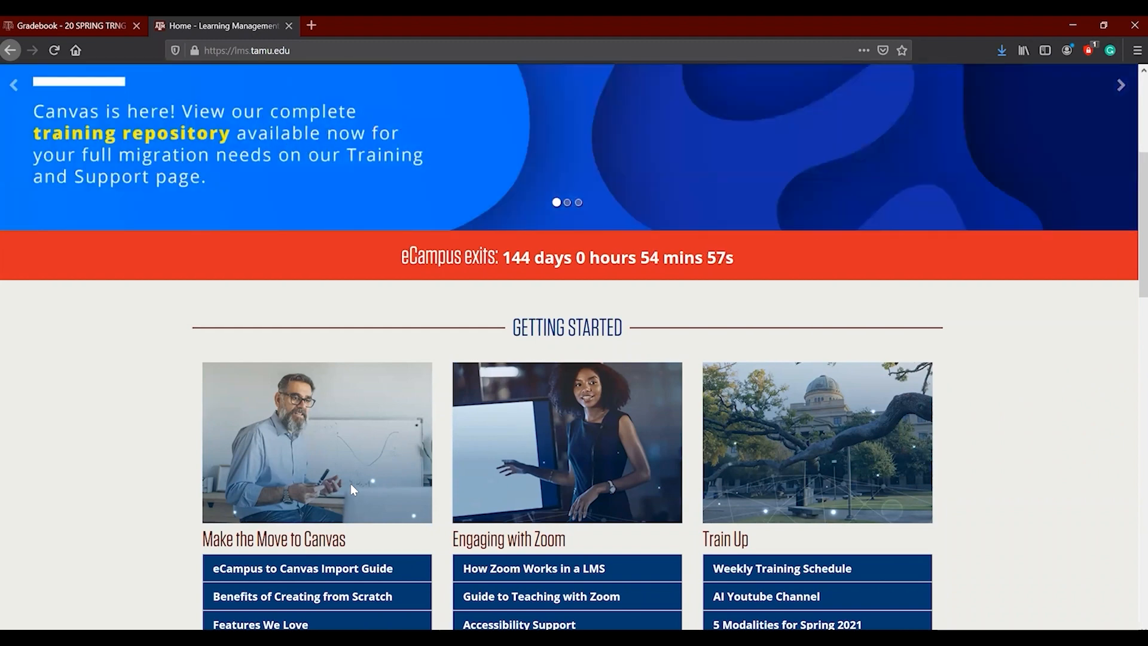
pyautogui.scroll(-1, 350, 484)
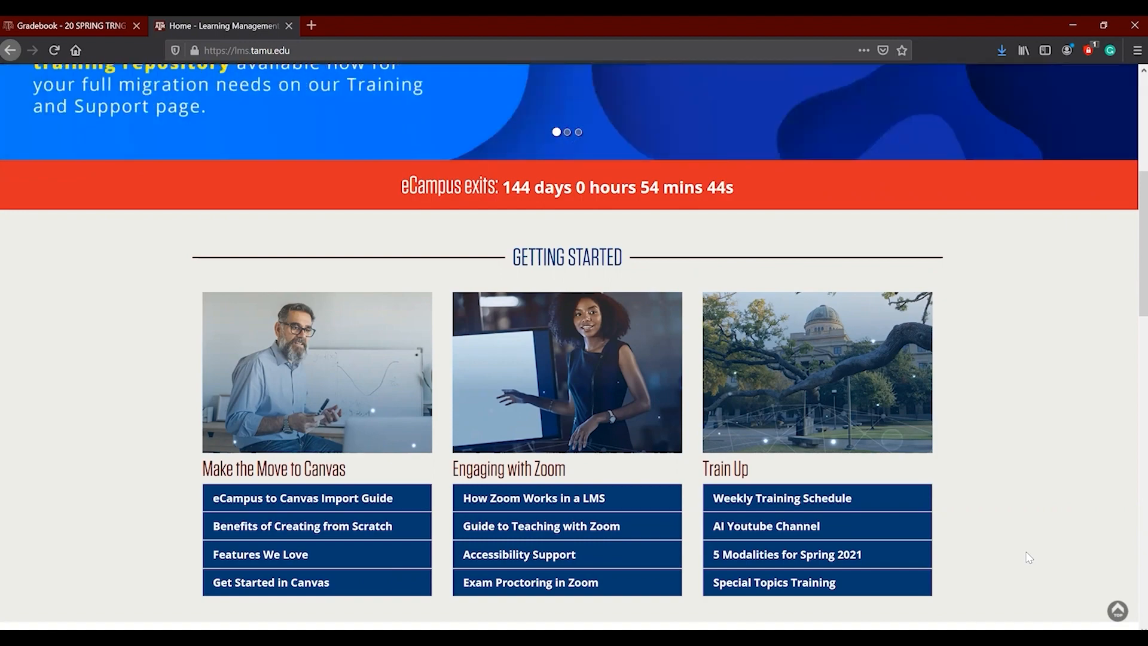
pyautogui.scroll(2, 1028, 557)
pyautogui.scroll(-2, 1027, 553)
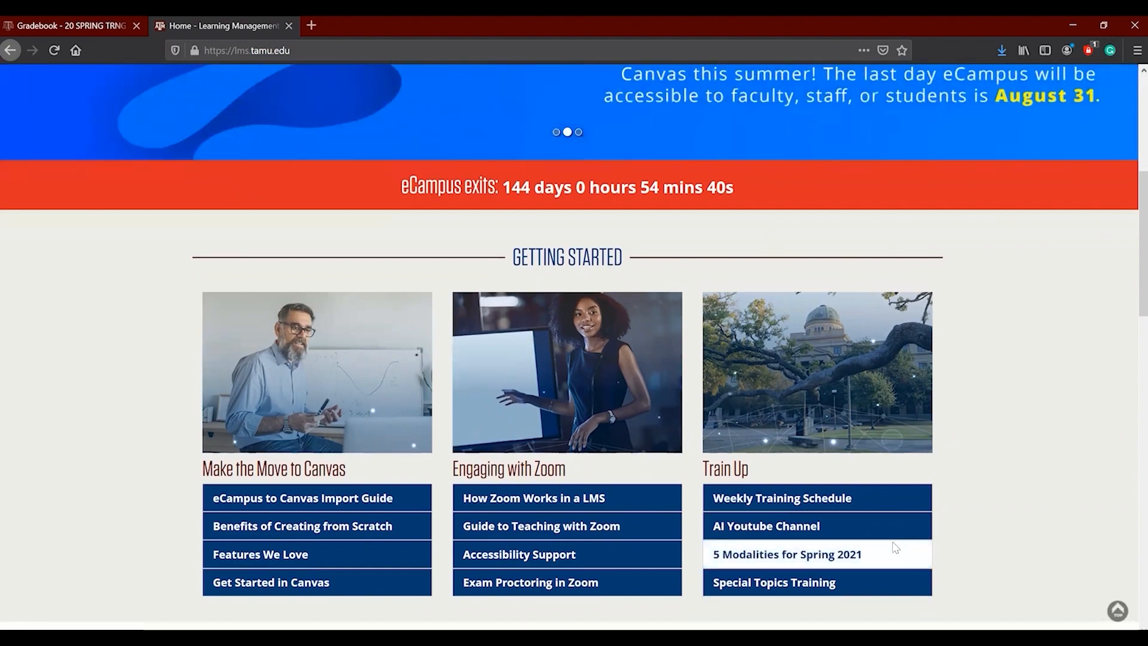
pyautogui.scroll(5, 897, 548)
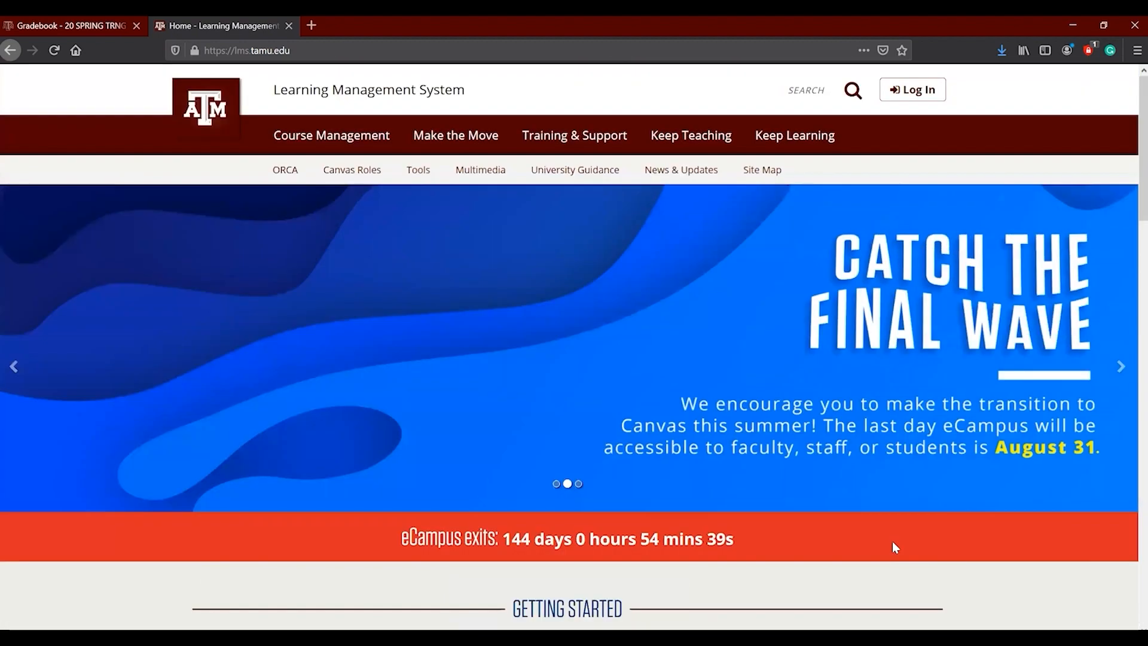
# - Open the Training & Support page and review the service desk details and weekly training schedule
pyautogui.click(576, 149)
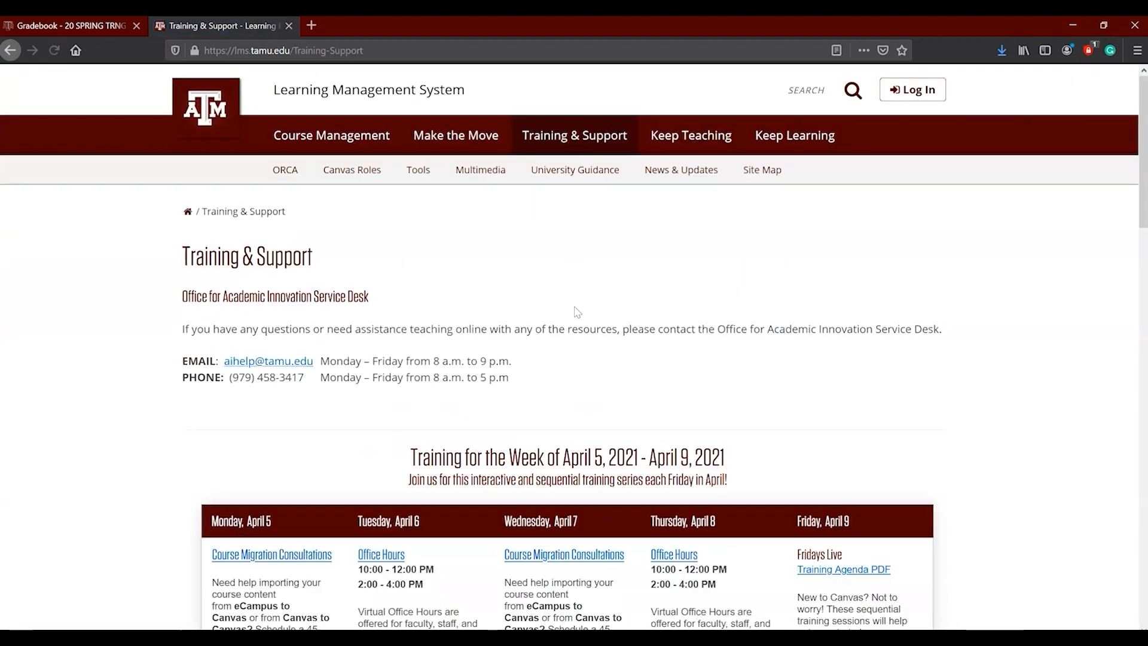
pyautogui.scroll(-1, 577, 312)
pyautogui.scroll(-1, 577, 312)
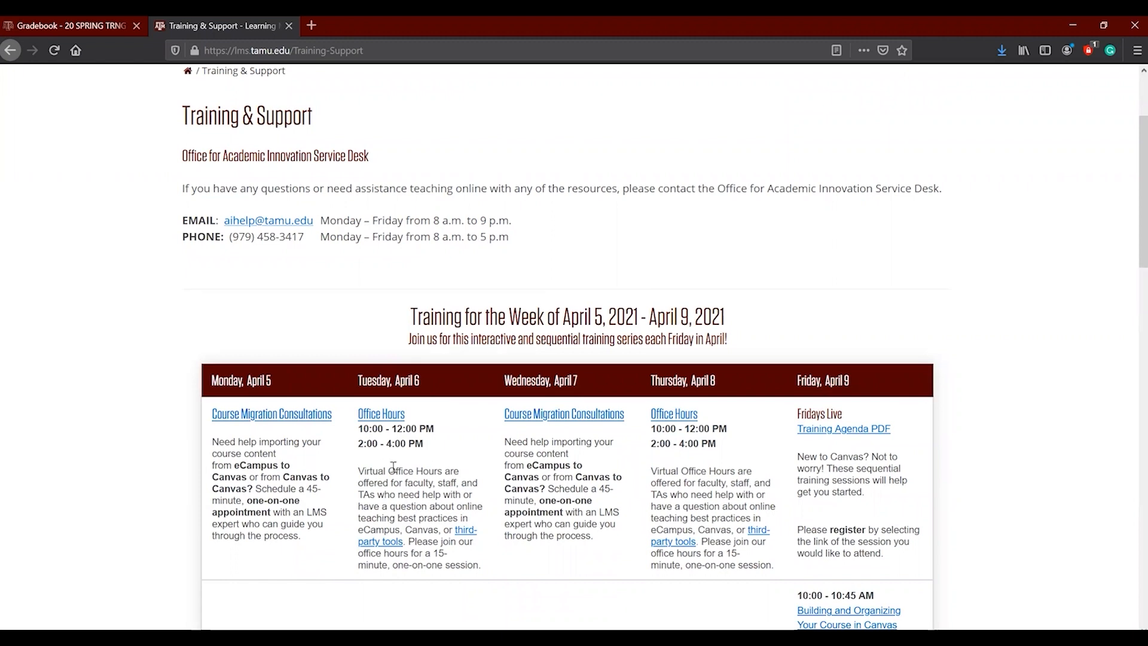
pyautogui.scroll(1, 540, 504)
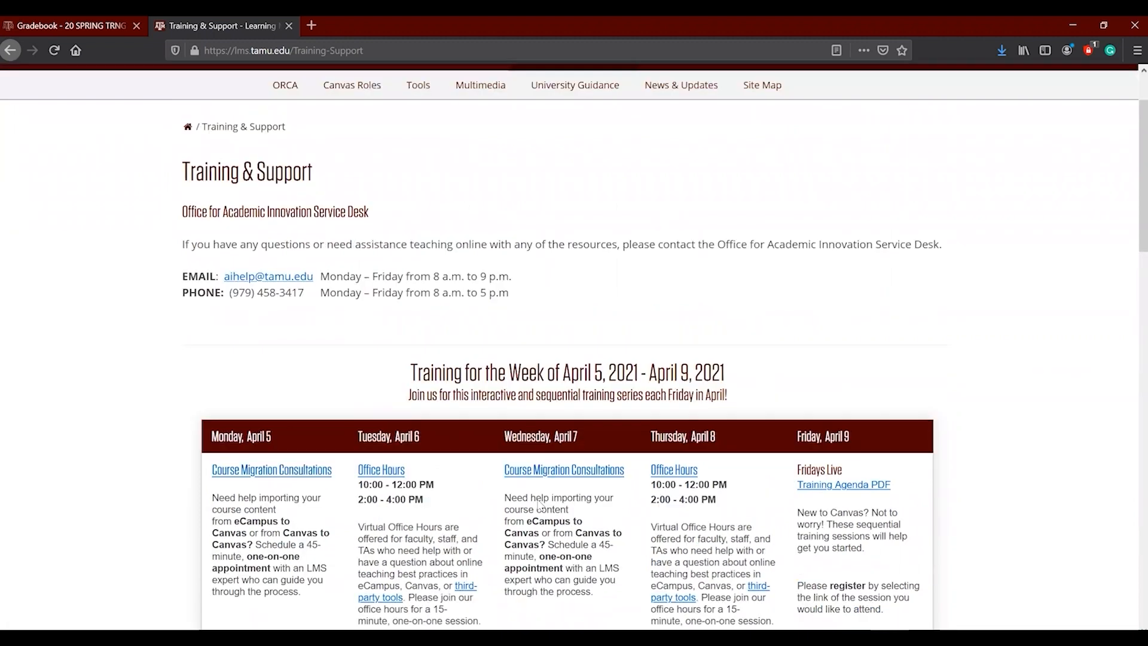
# - Look over the Keep Teaching page and return to the Learning Management System home page
pyautogui.scroll(2, 540, 504)
pyautogui.click(678, 137)
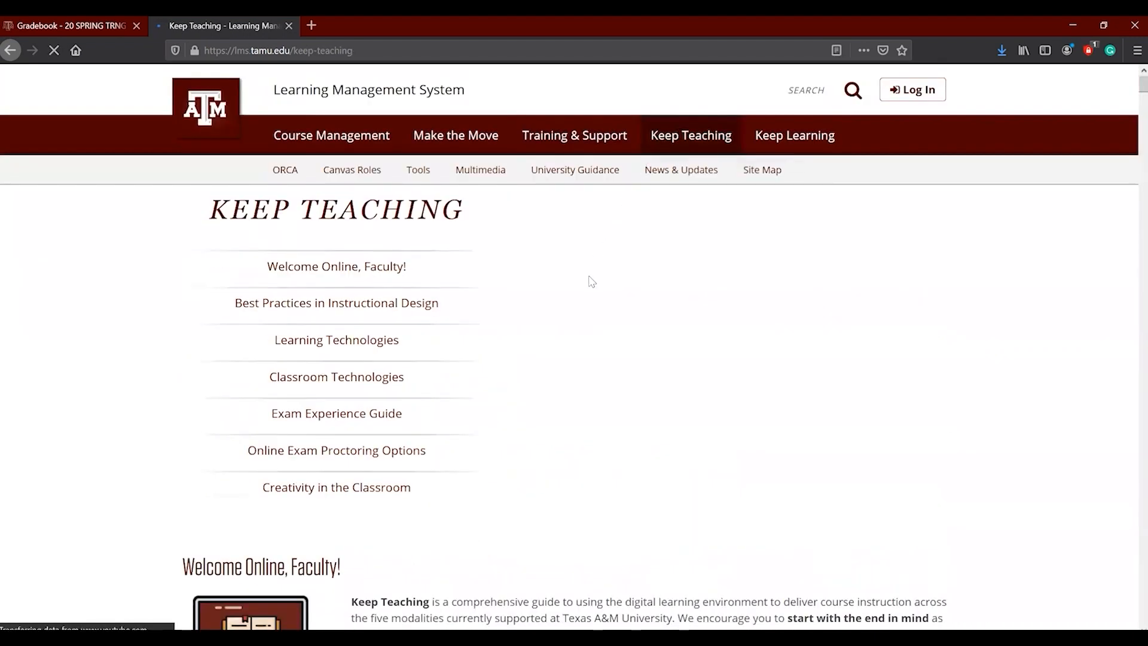
pyautogui.scroll(-2, 591, 281)
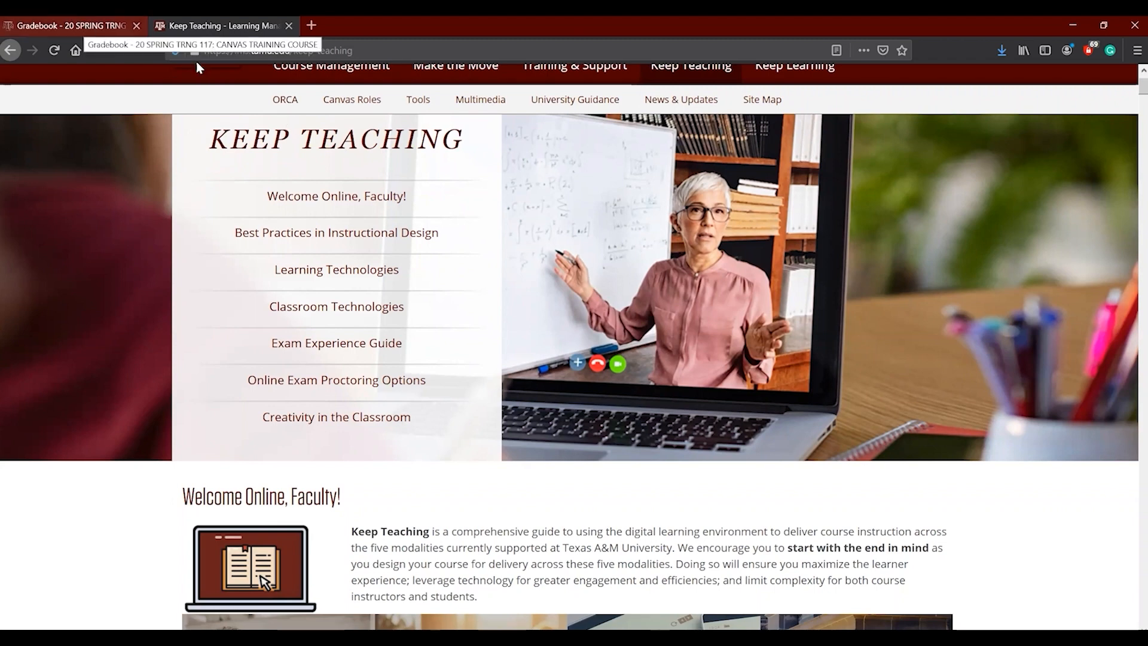
pyautogui.scroll(2, 296, 114)
pyautogui.click(315, 100)
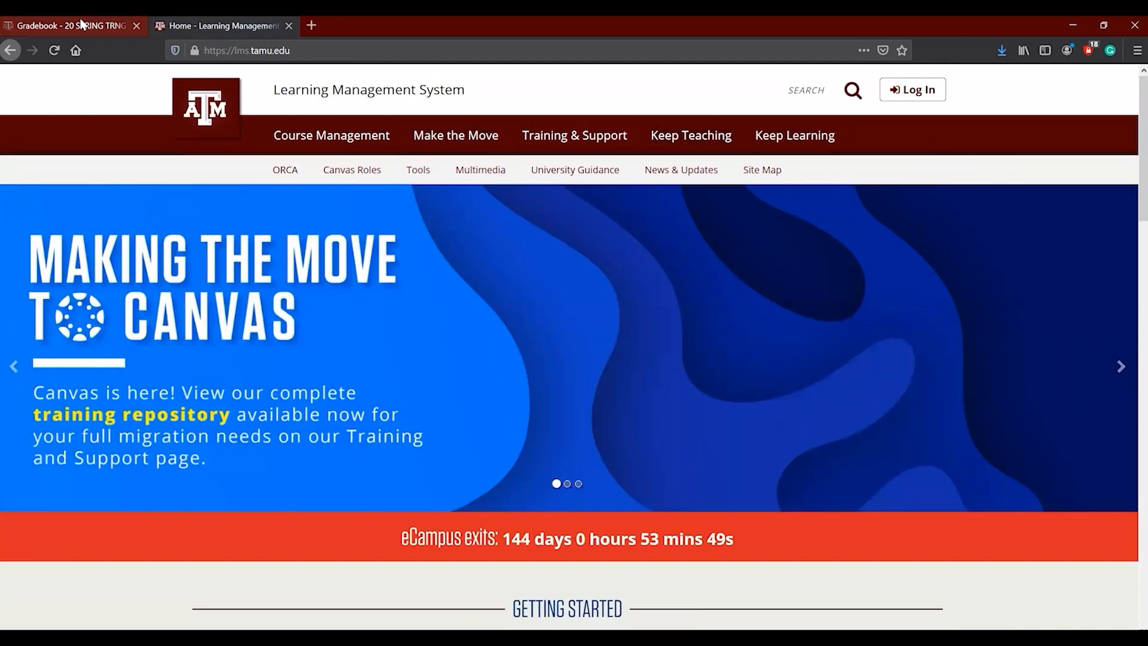
# - Open the Canvas dashboard from the gradebook page, and switch back to the PowerPoint slide show
pyautogui.click(83, 25)
pyautogui.click(38, 99)
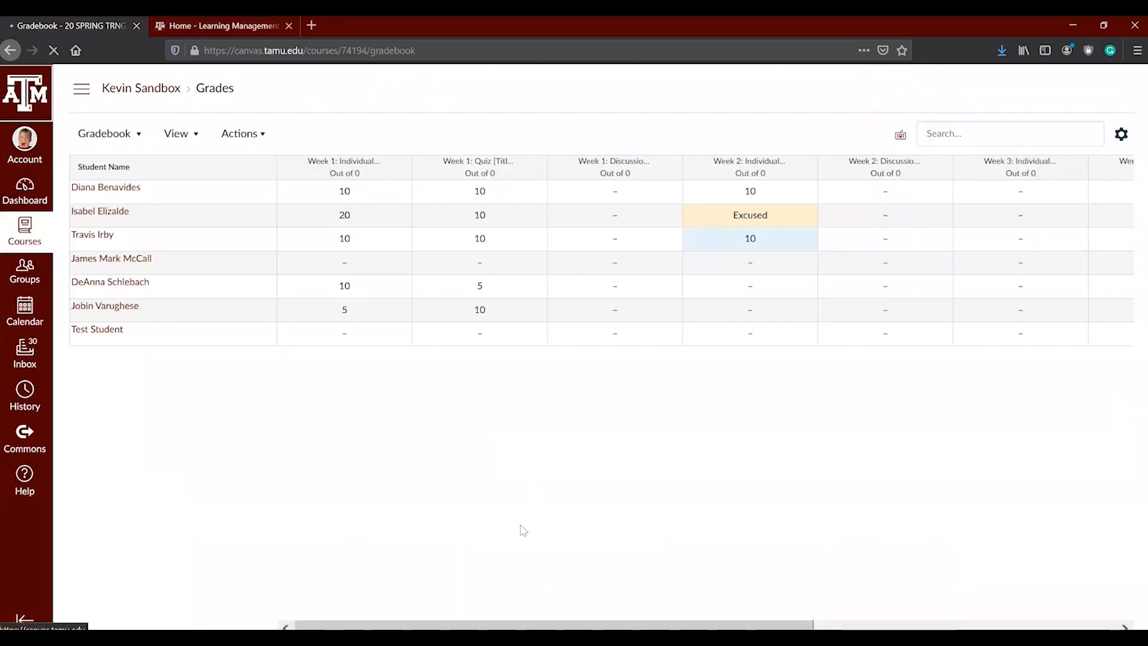
pyautogui.click(551, 532)
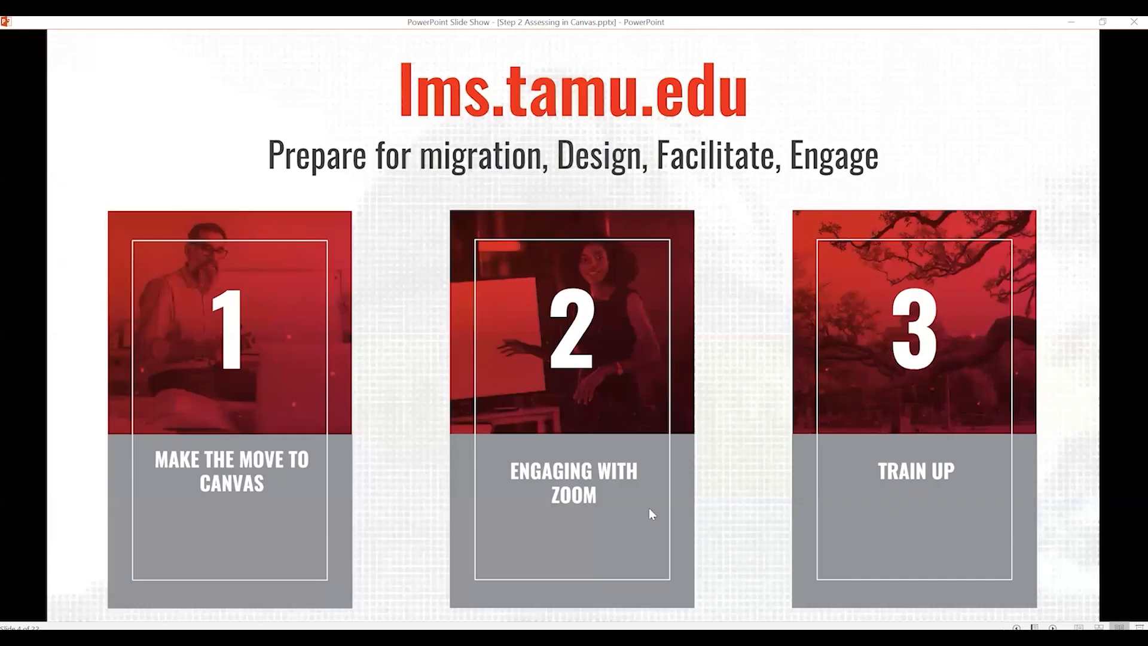
# - Advance the slide show through the training outcomes, overview and assessment slides to the Create Assignment slide
pyautogui.click(763, 466)
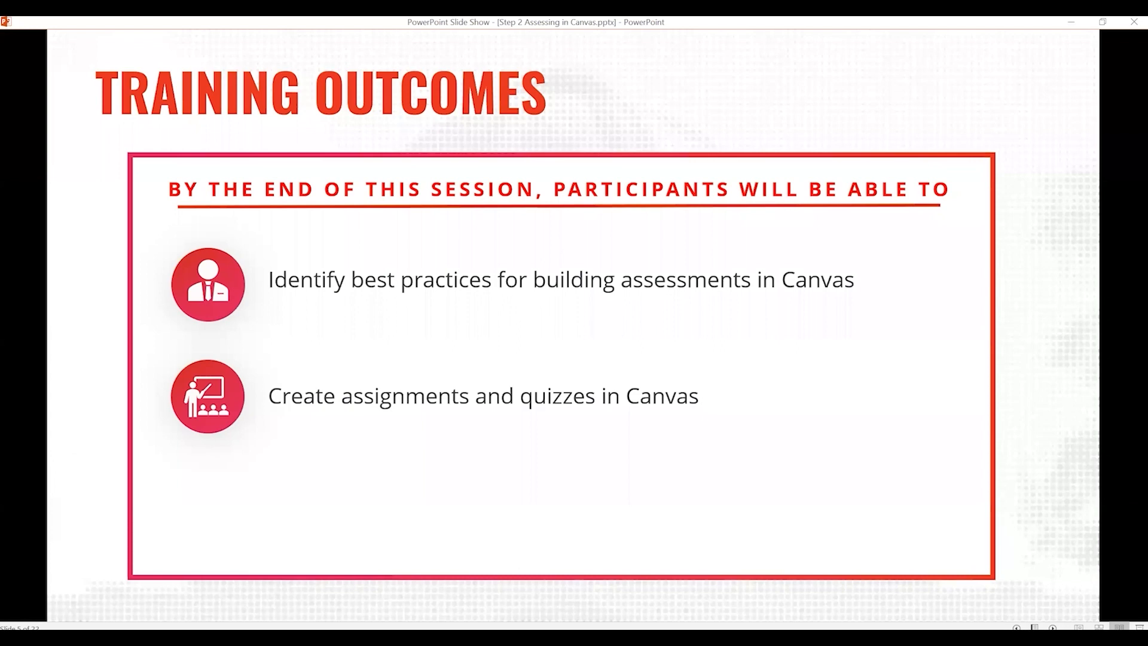
pyautogui.click(633, 312)
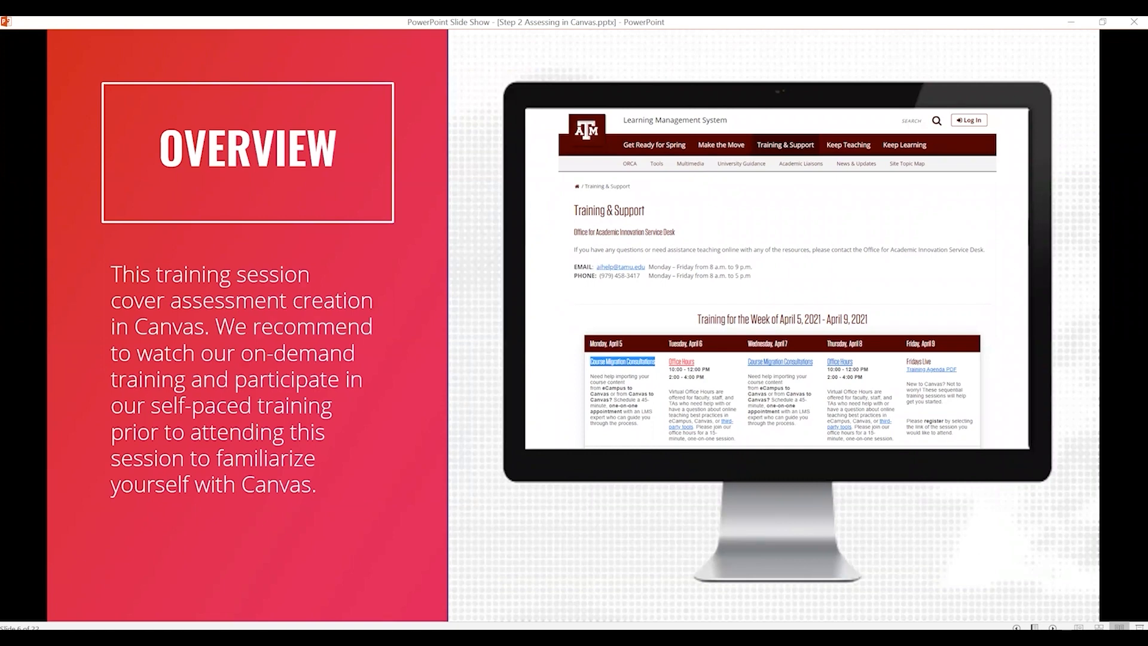
pyautogui.click(395, 401)
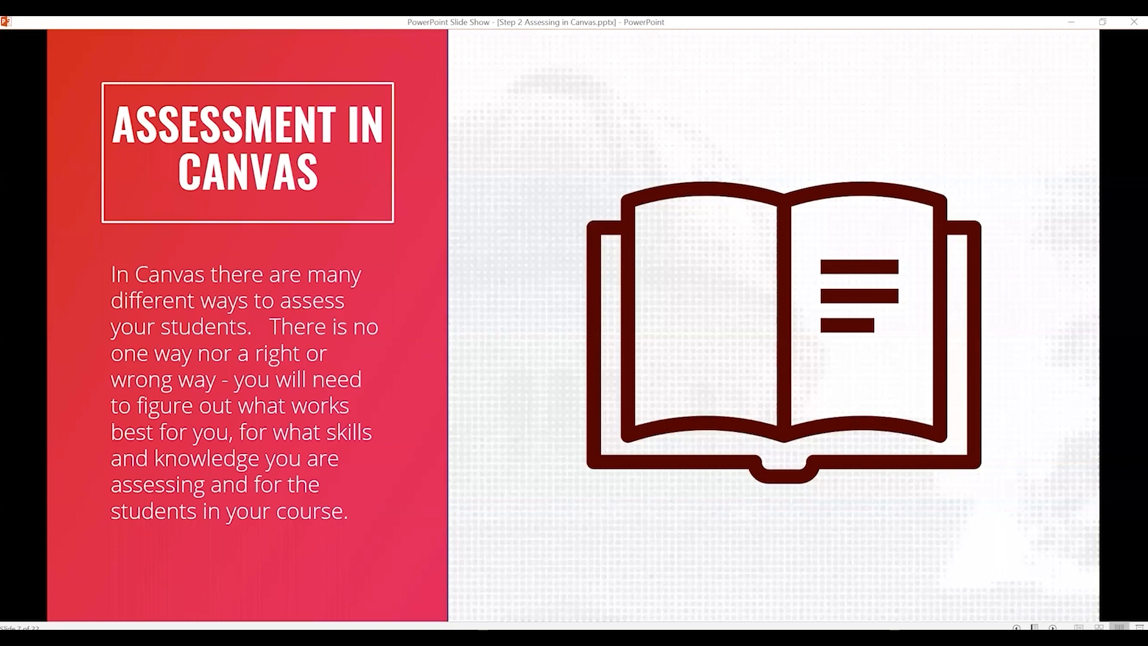
pyautogui.click(480, 313)
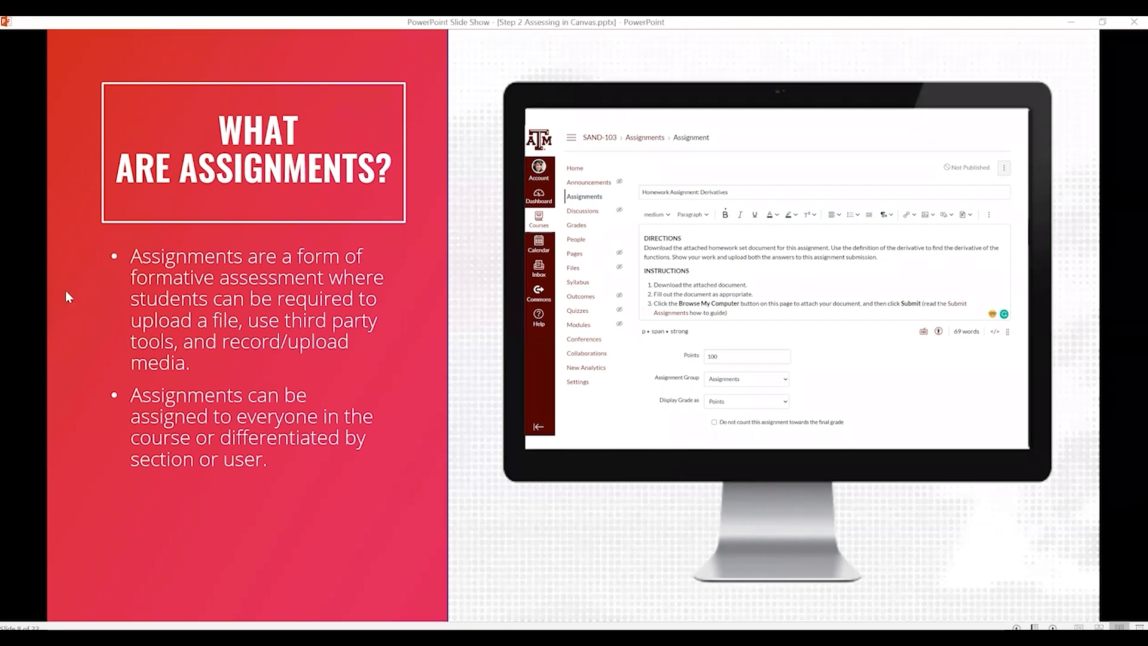
pyautogui.click(372, 337)
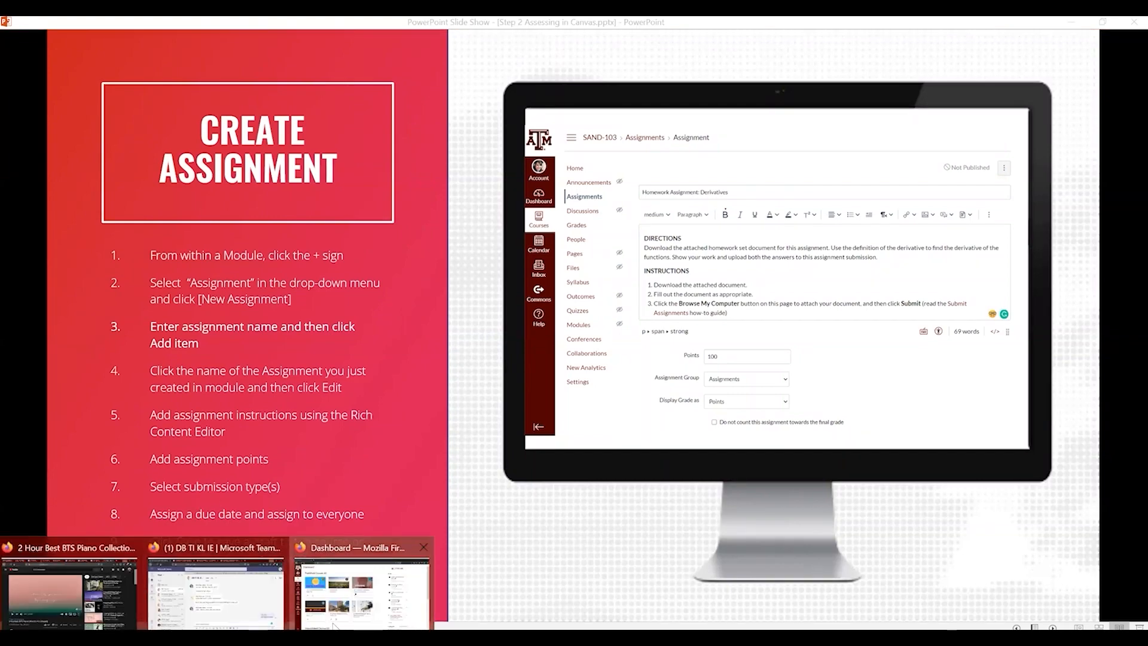
# - Switch to the Canvas dashboard in Firefox and open the Modules page of the TRNG-117 sandbox course
pyautogui.click(327, 620)
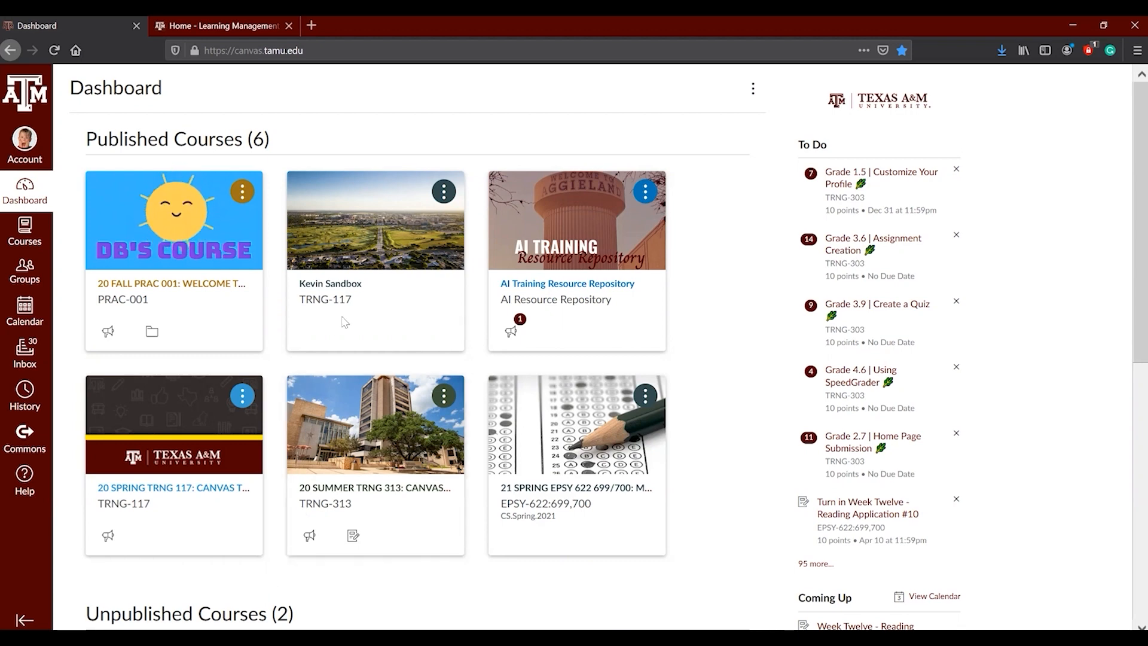
pyautogui.click(340, 293)
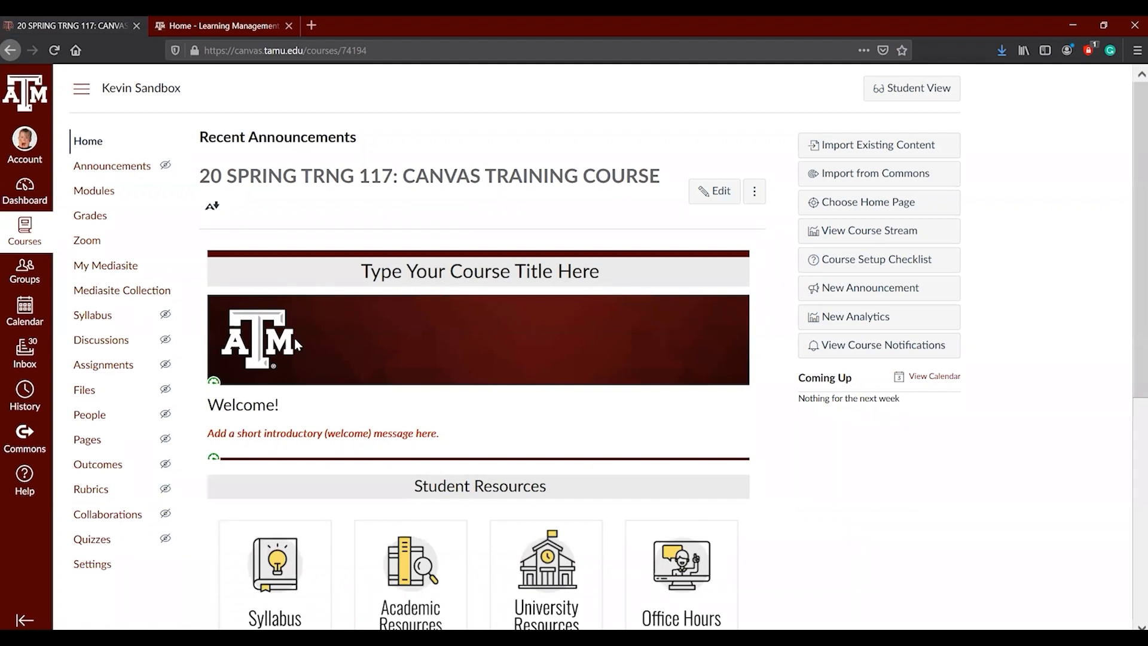
pyautogui.click(96, 191)
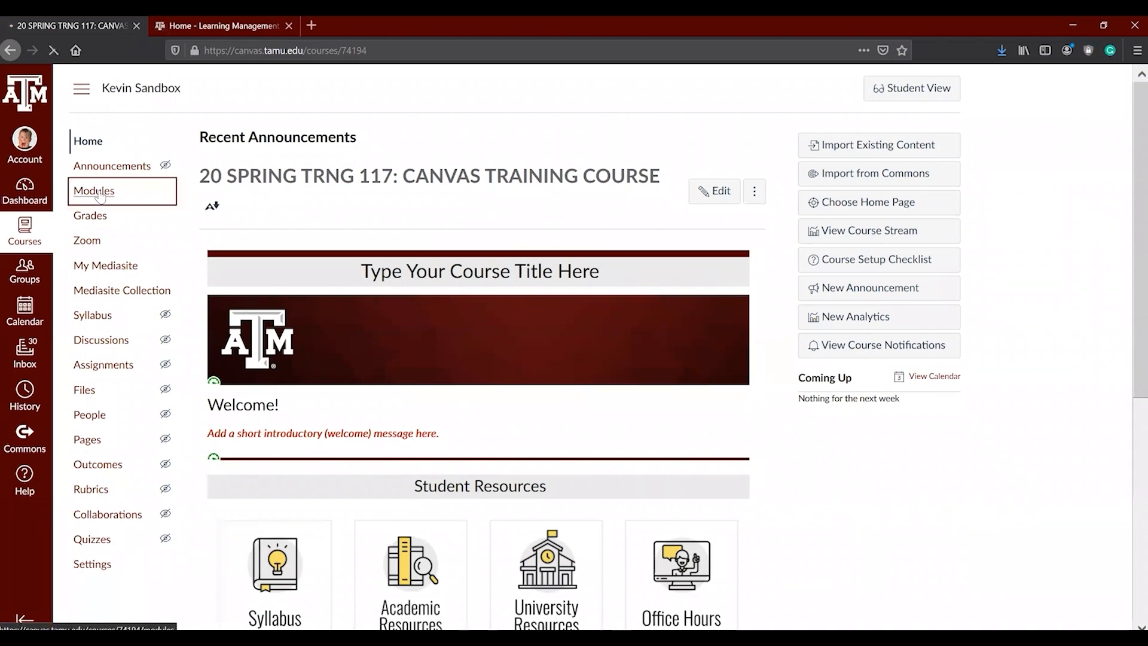
# - View the Week 1: Individual Assignment [Title Here] page from the Week 1 module, and return to the course modules
pyautogui.scroll(-8, 323, 331)
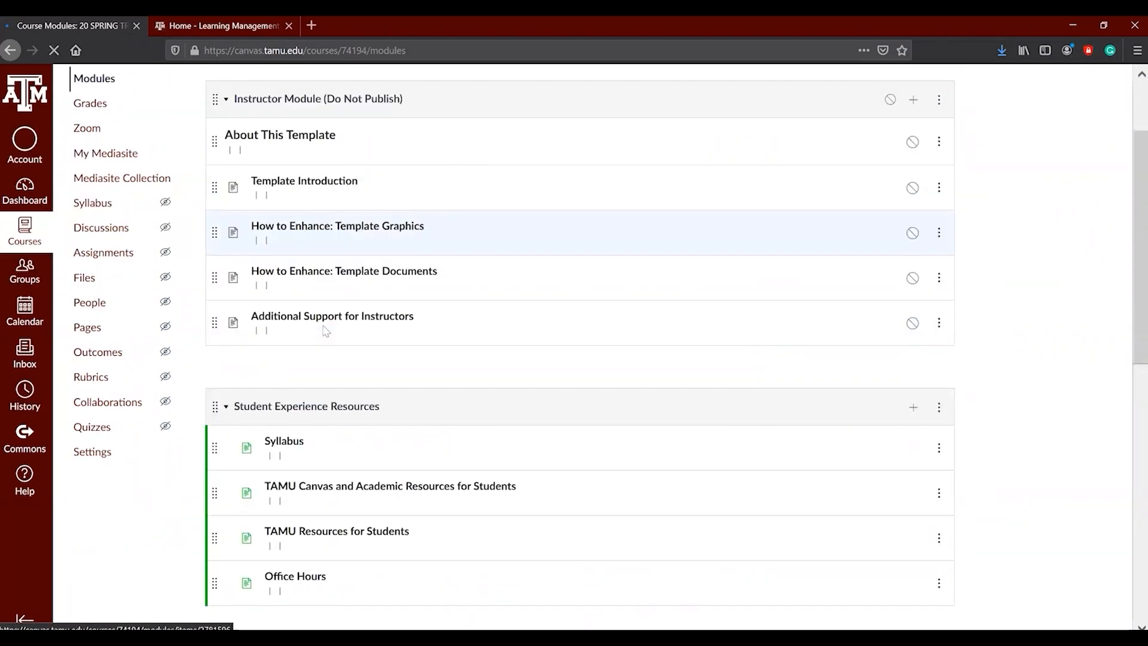
pyautogui.scroll(-2, 326, 331)
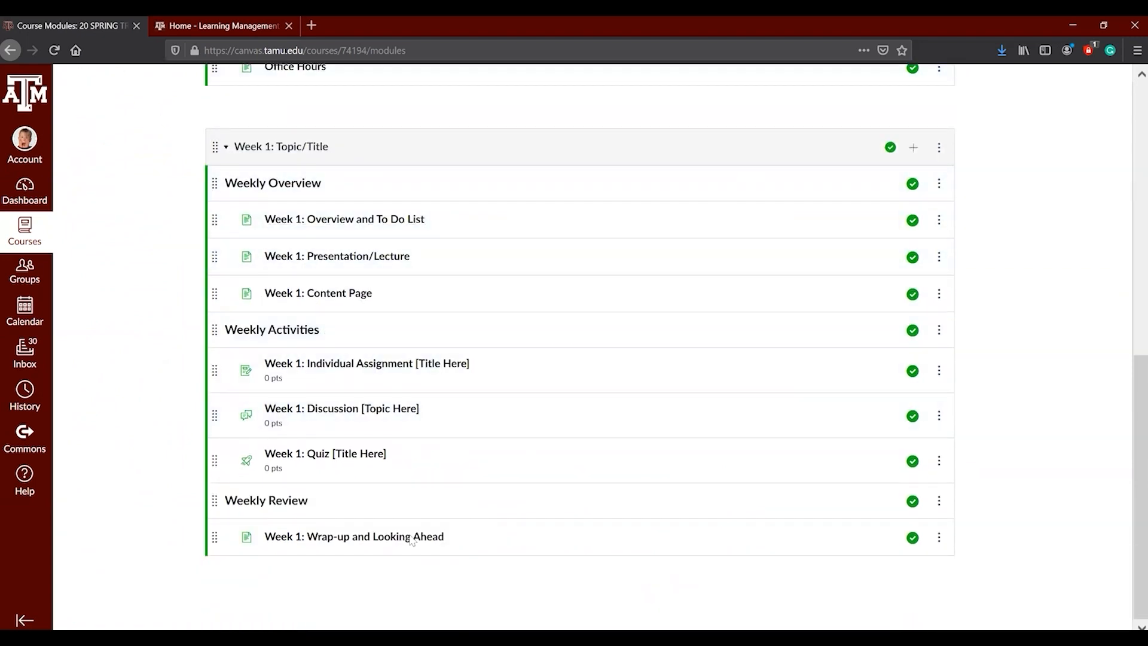
pyautogui.click(348, 371)
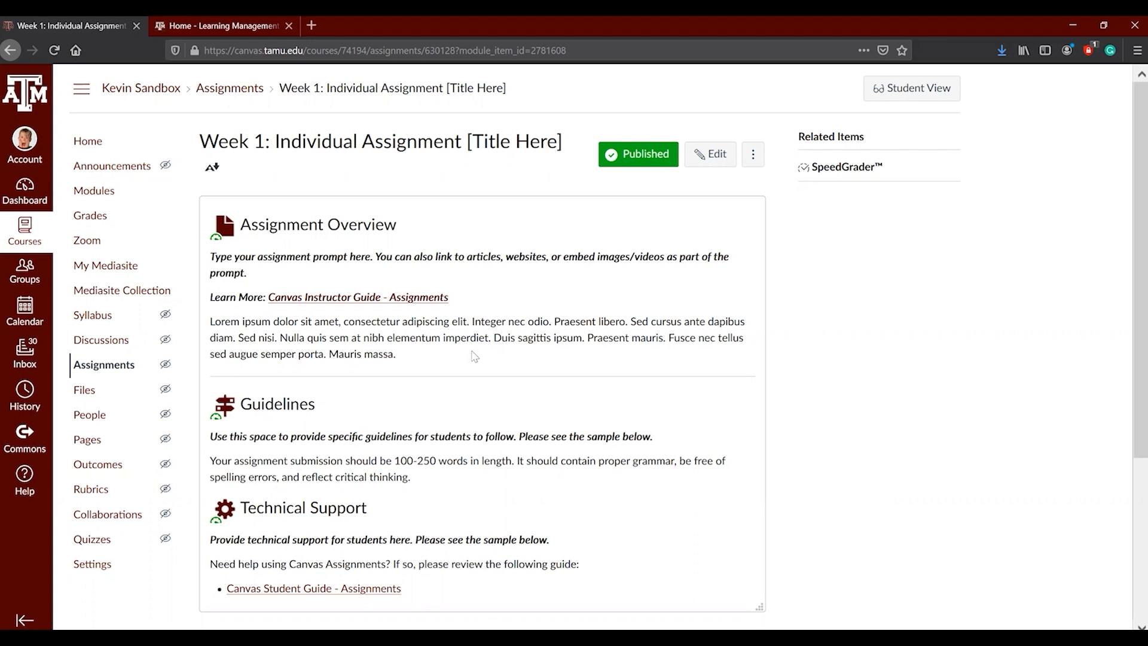
pyautogui.click(94, 191)
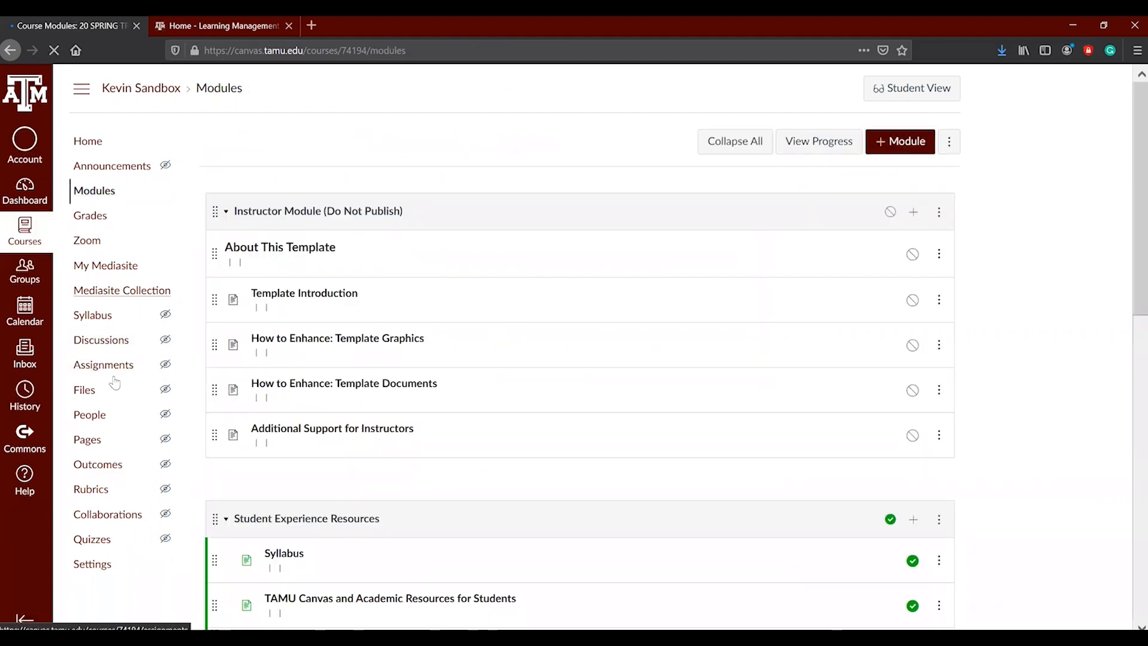
# - Open Week 1: Individual Assignment [Title Here] from the Week 1 module for editing
pyautogui.scroll(-2, 417, 392)
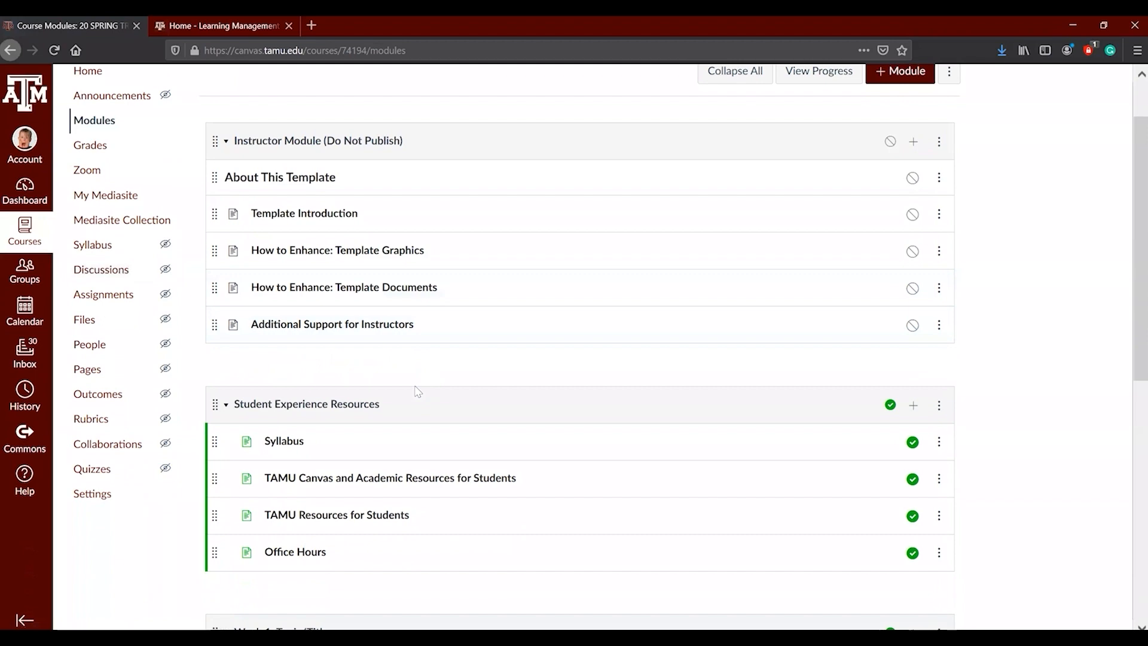
pyautogui.scroll(-6, 417, 391)
pyautogui.scroll(-2, 359, 550)
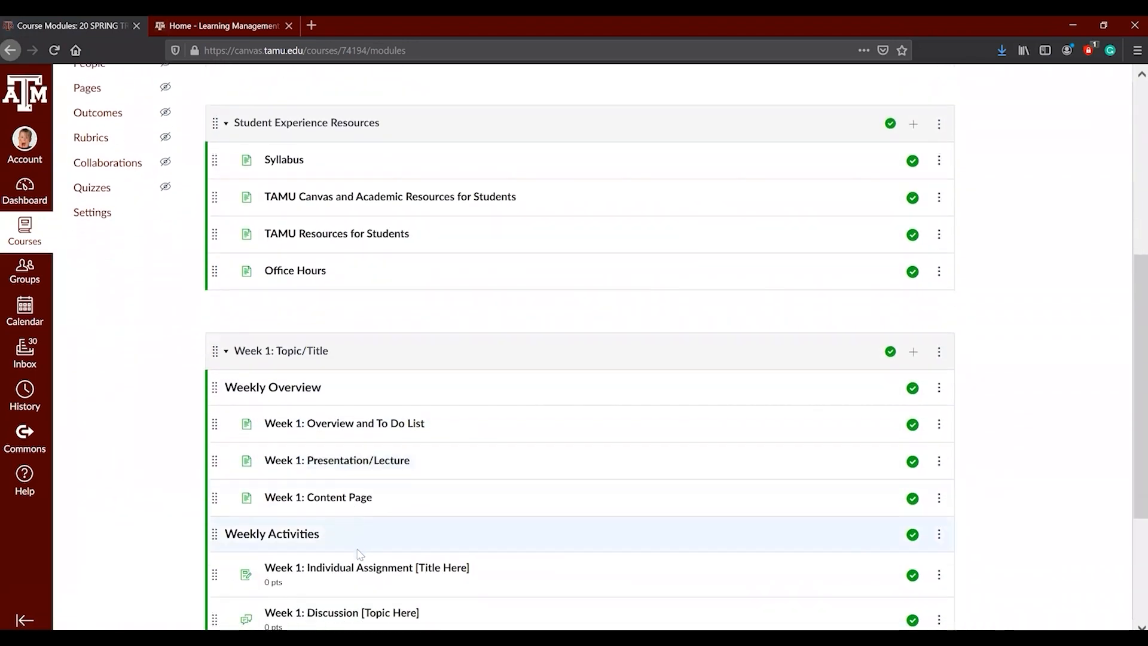
pyautogui.click(344, 573)
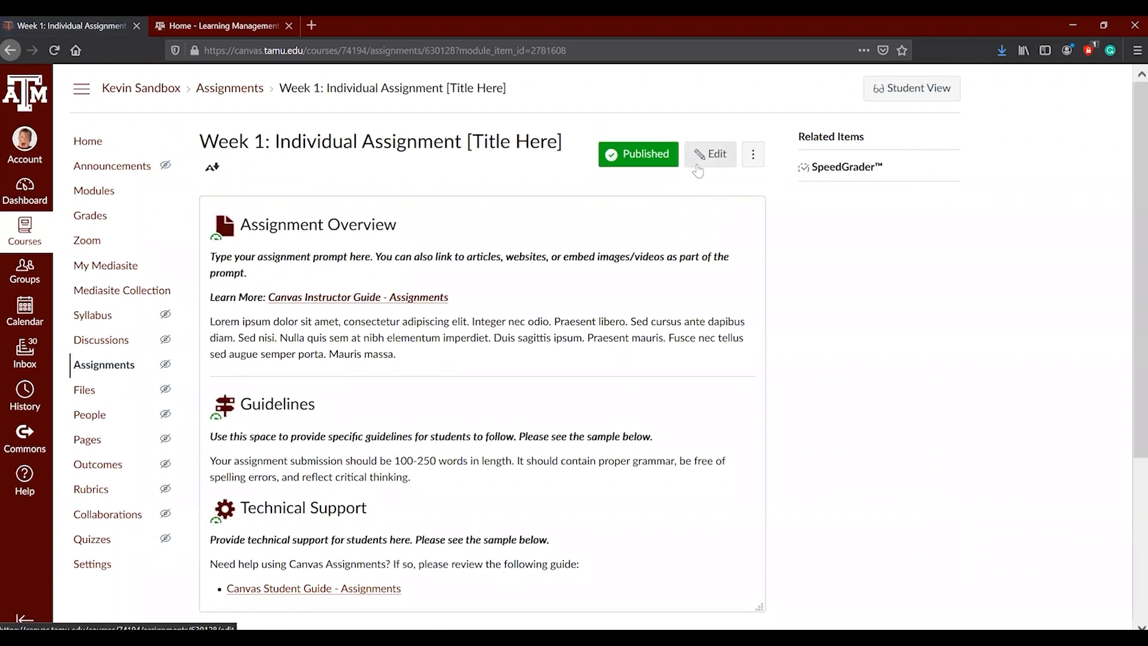
pyautogui.click(697, 166)
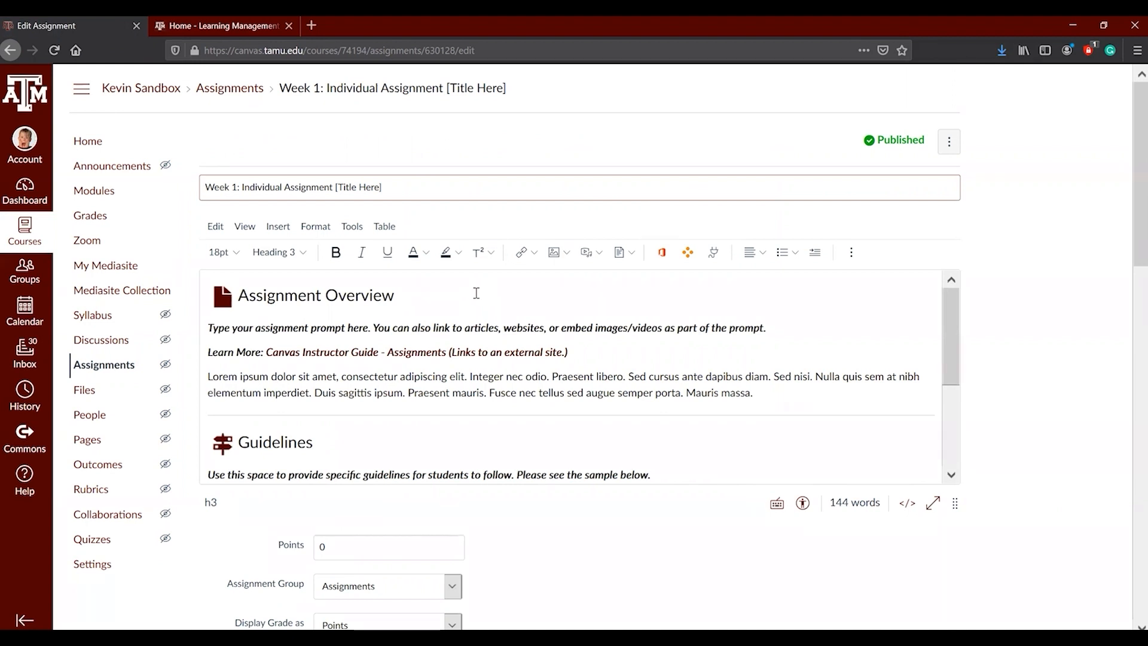
# - Select some of the Assignment Overview sample text and look through the editor's link, image and media insertion options
pyautogui.moveTo(213, 378); pyautogui.dragTo(279, 382)
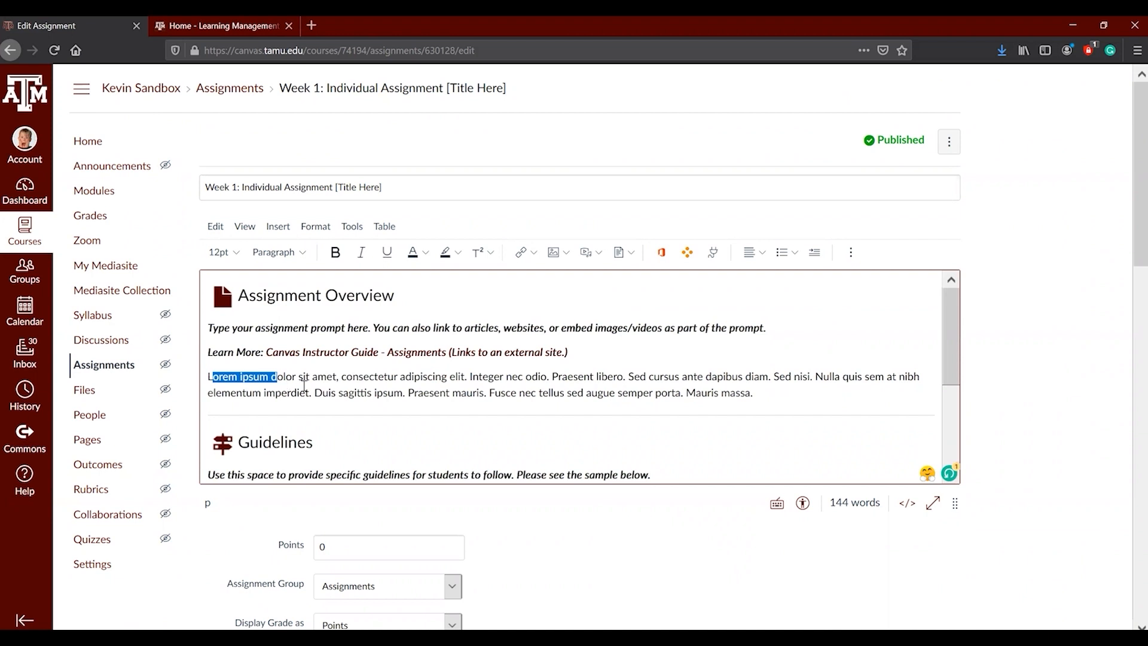
pyautogui.click(535, 253)
pyautogui.click(568, 256)
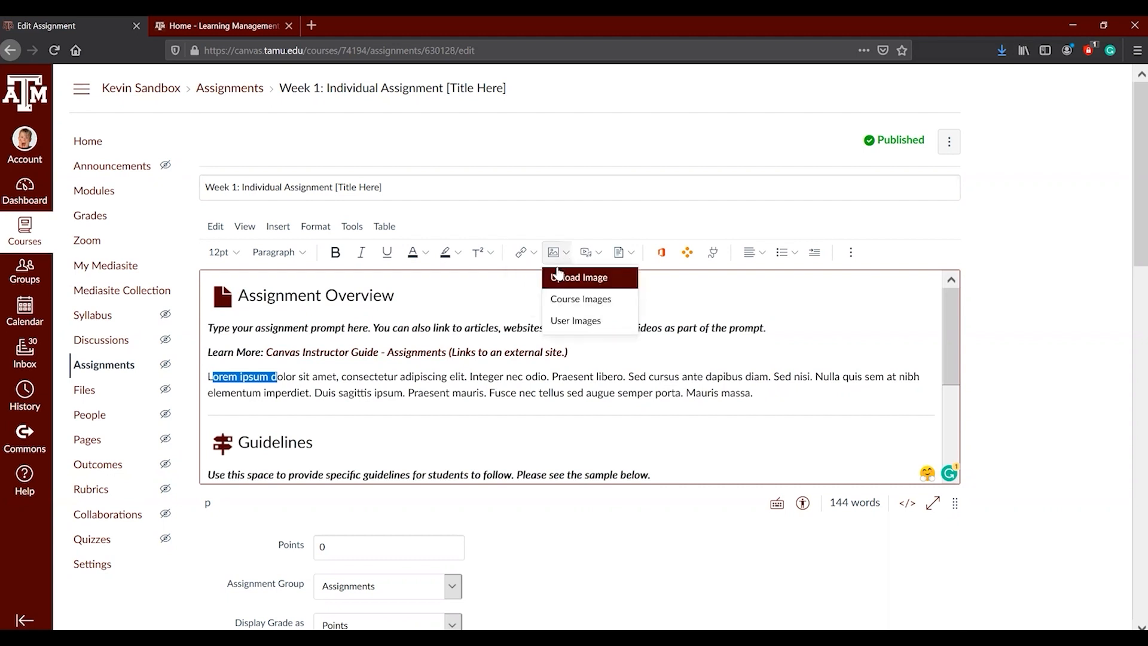
pyautogui.click(598, 254)
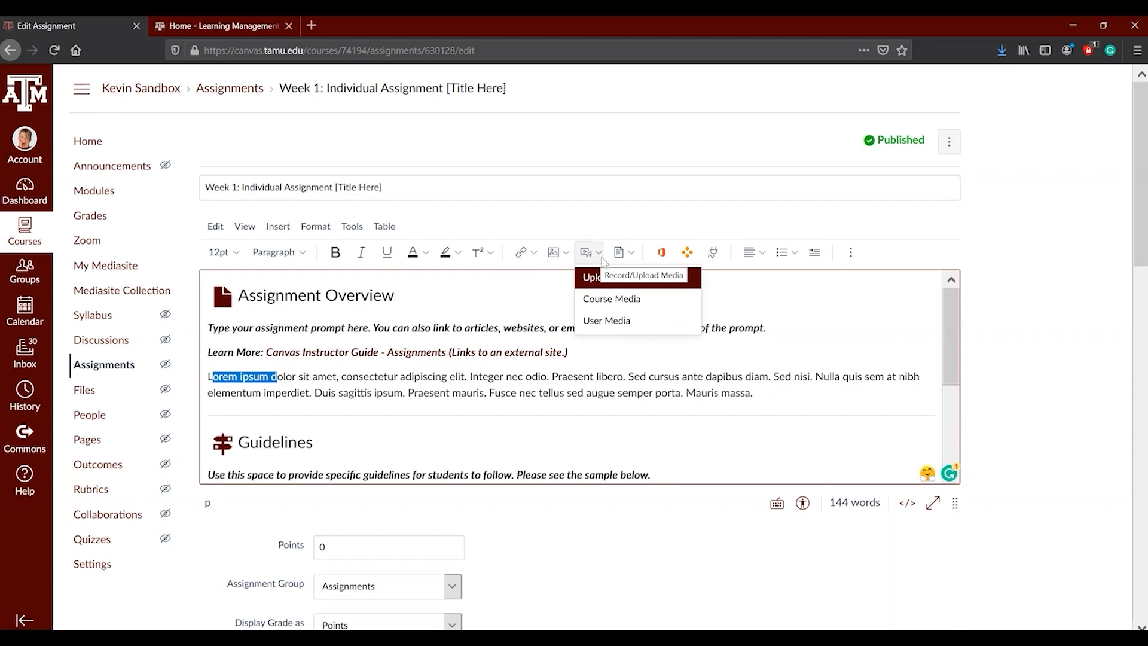
pyautogui.click(746, 289)
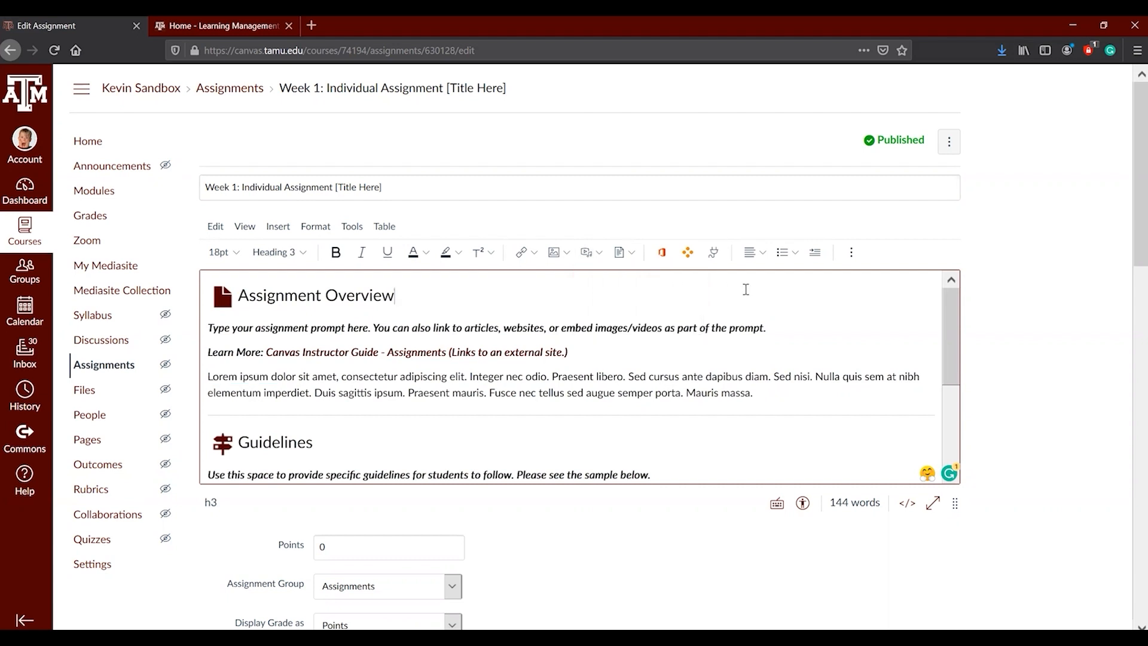
# - View the list of all apps available for embedding content in the assignment description, and close it
pyautogui.click(720, 263)
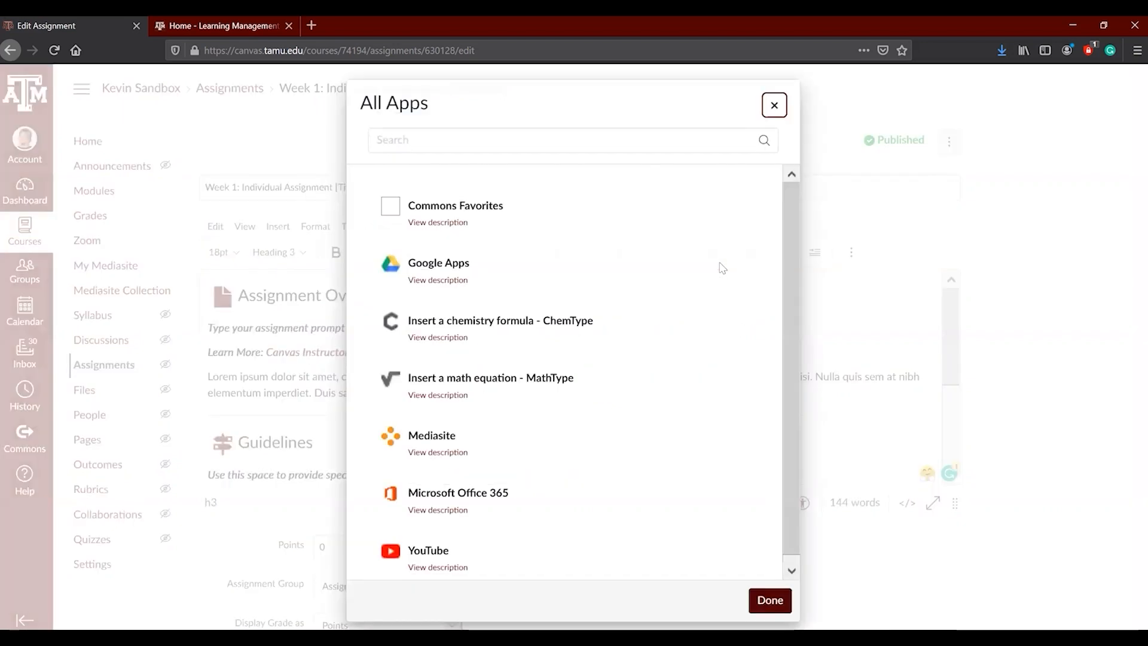
pyautogui.click(773, 105)
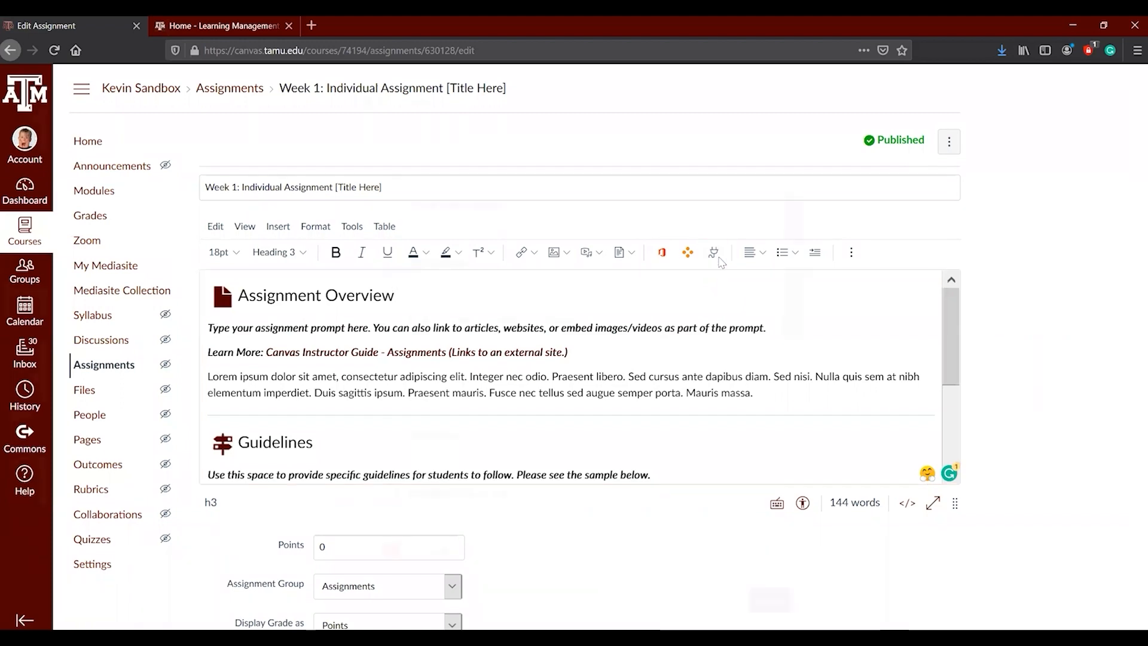
pyautogui.click(721, 261)
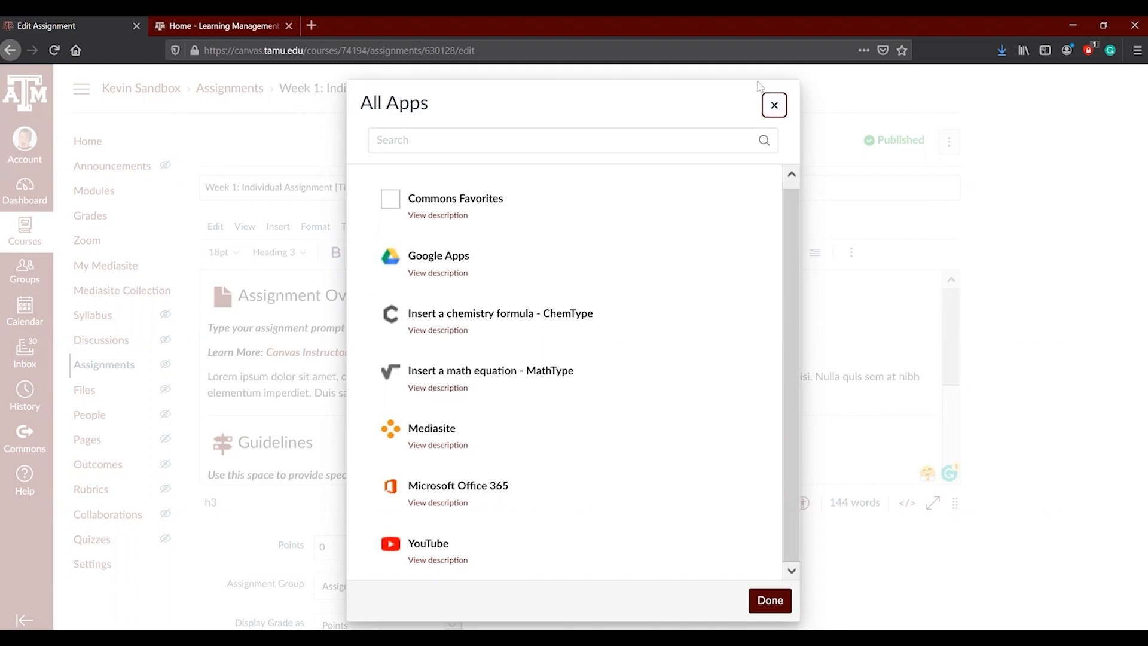
pyautogui.click(774, 105)
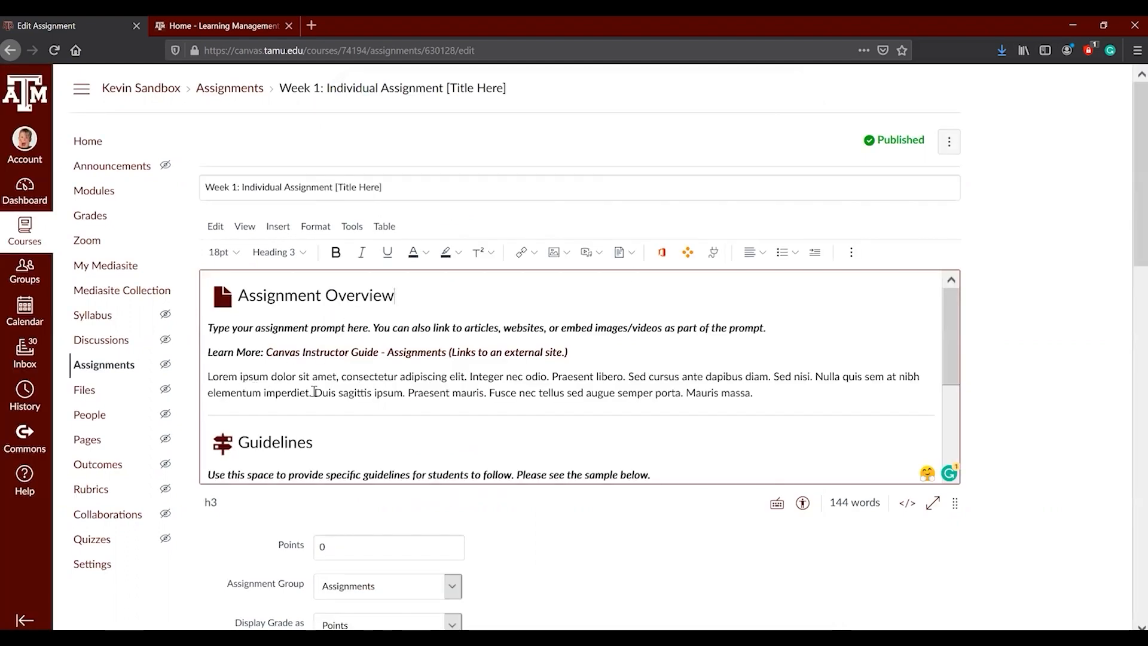
# - Review the Guidelines and Technical Support text of the description, and check the Points and Assignment Group settings
pyautogui.scroll(-3, 519, 398)
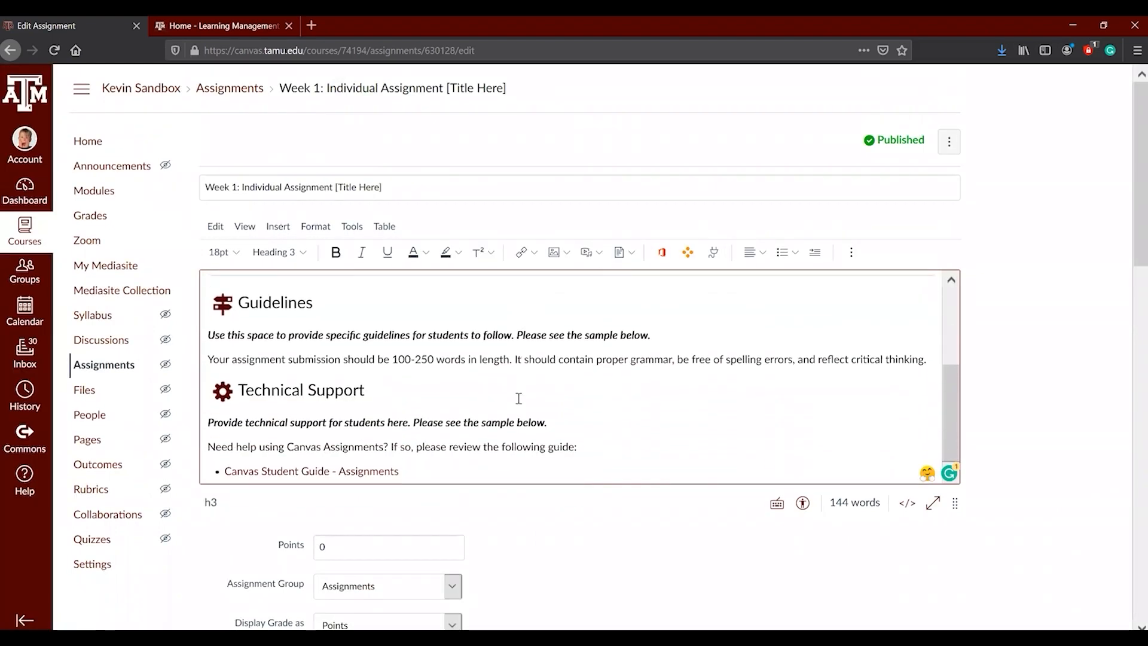
pyautogui.scroll(-1, 422, 416)
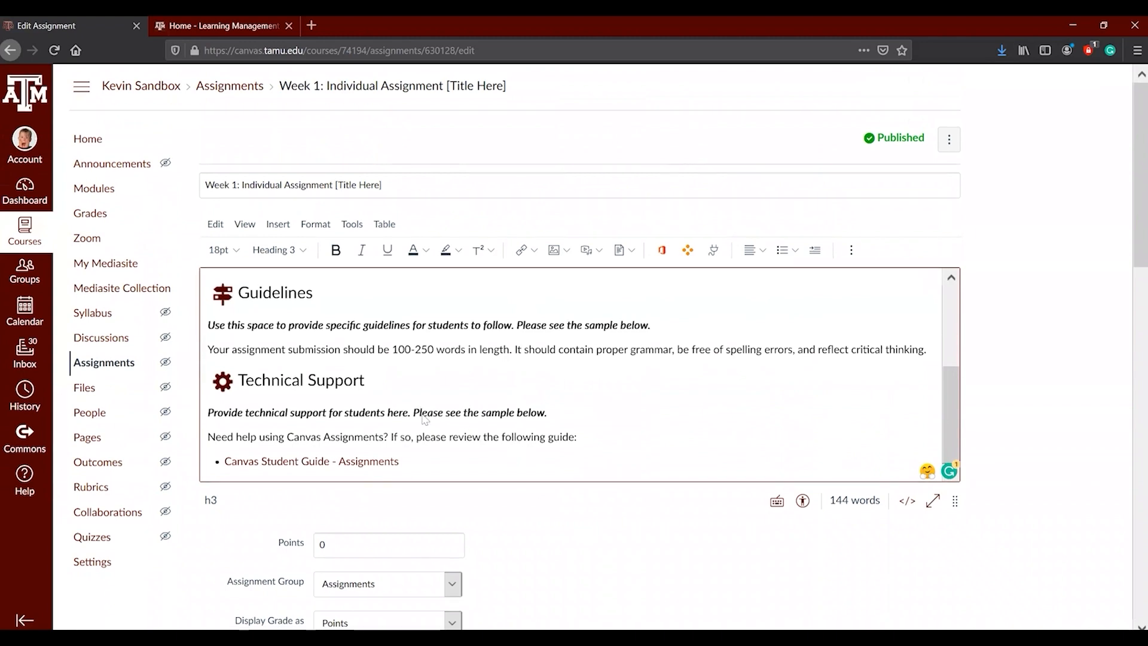
pyautogui.scroll(-5, 425, 420)
pyautogui.click(289, 265)
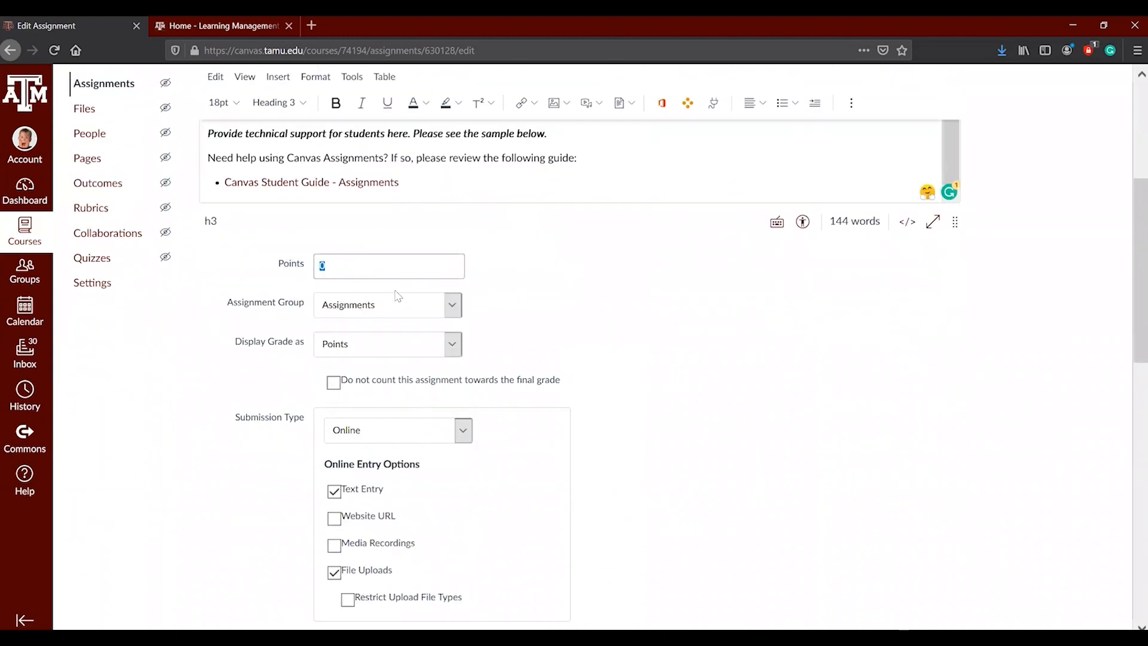
pyautogui.click(394, 306)
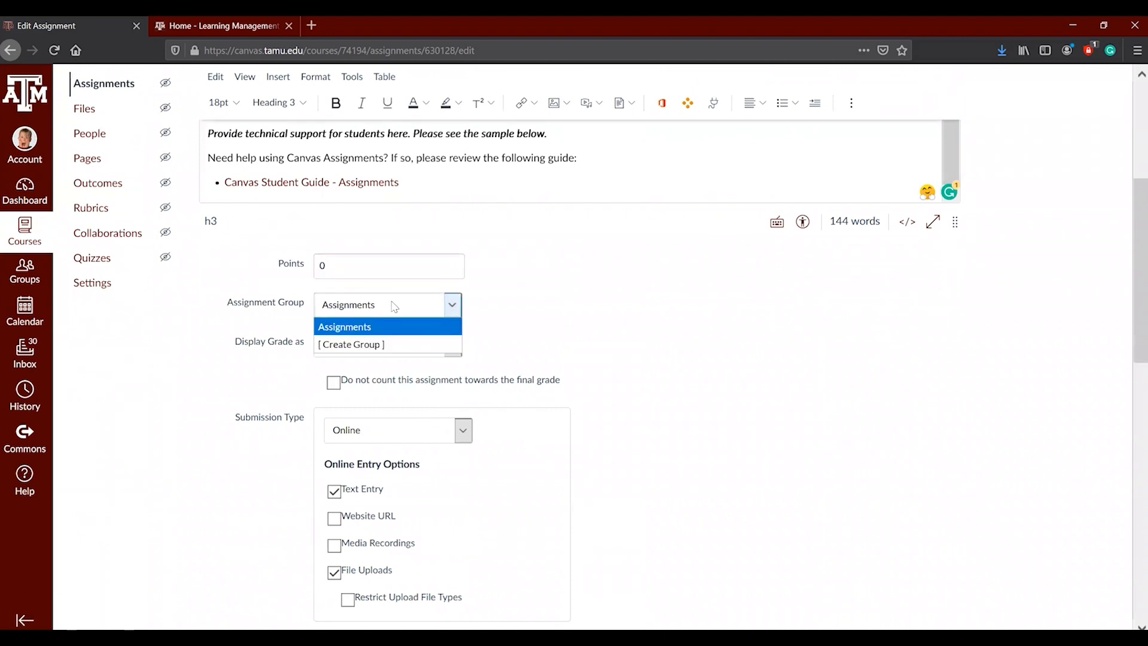
pyautogui.click(546, 308)
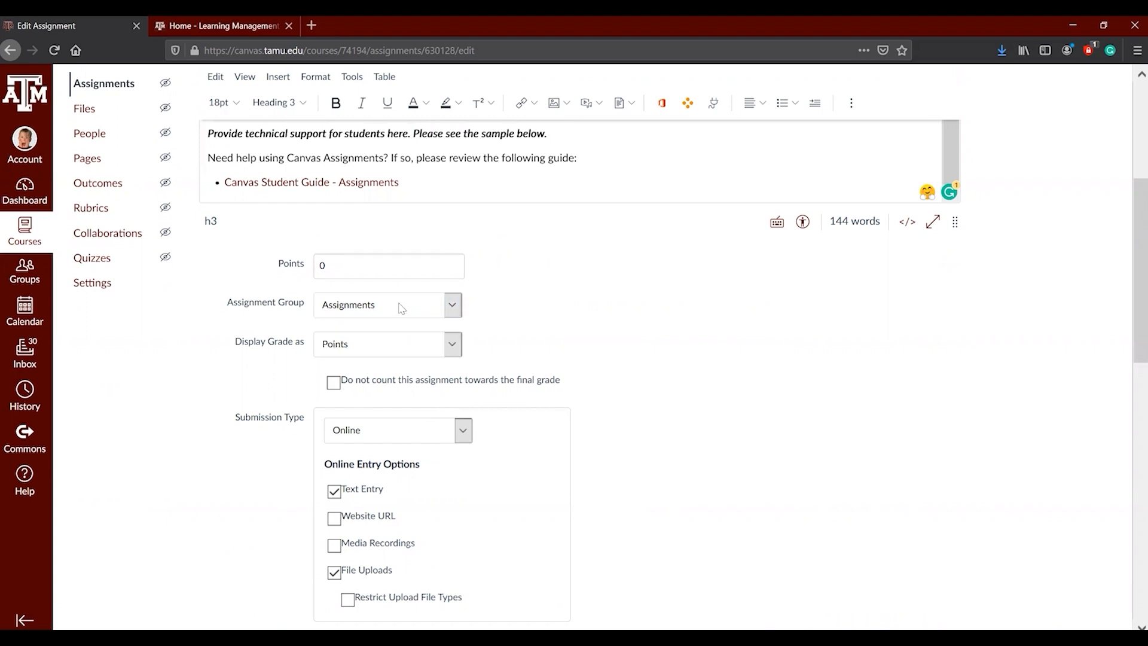
# - Look through the options for how the assignment grade is displayed, without choosing a different one
pyautogui.click(389, 350)
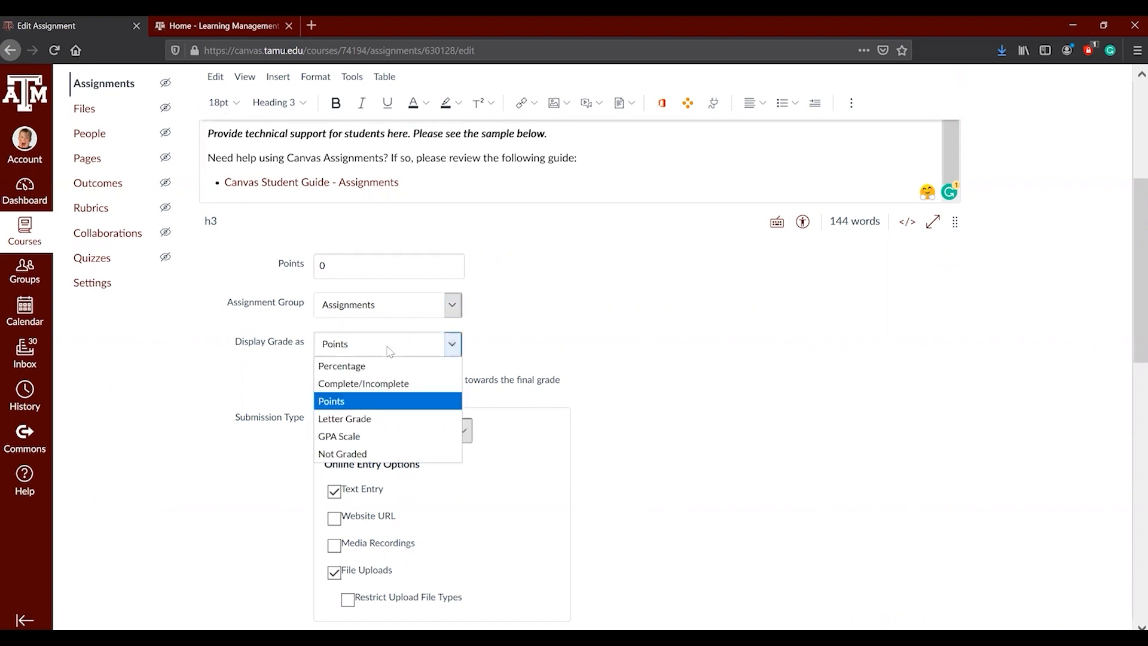
pyautogui.click(603, 341)
pyautogui.scroll(4, 503, 290)
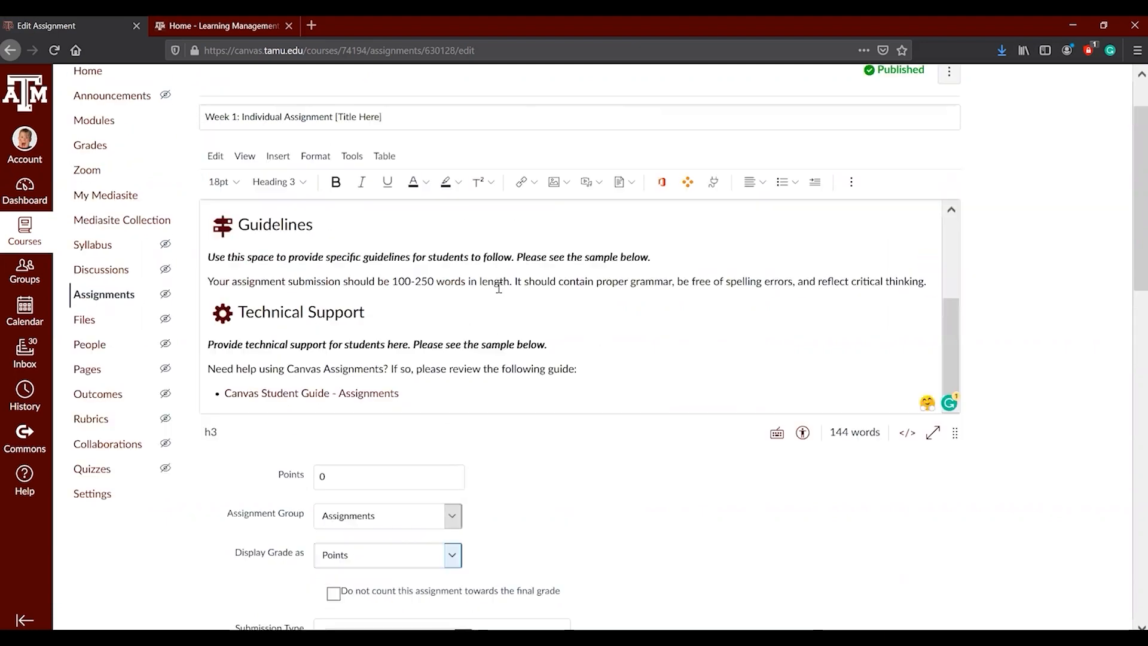
pyautogui.scroll(-3, 492, 309)
pyautogui.click(386, 418)
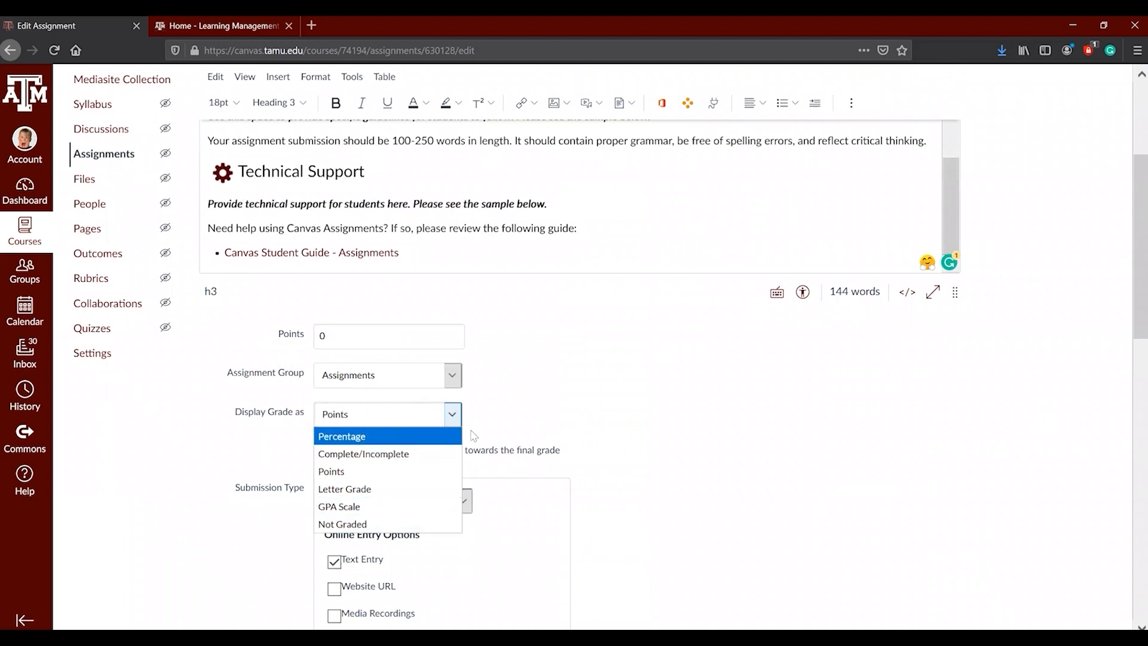
pyautogui.click(548, 409)
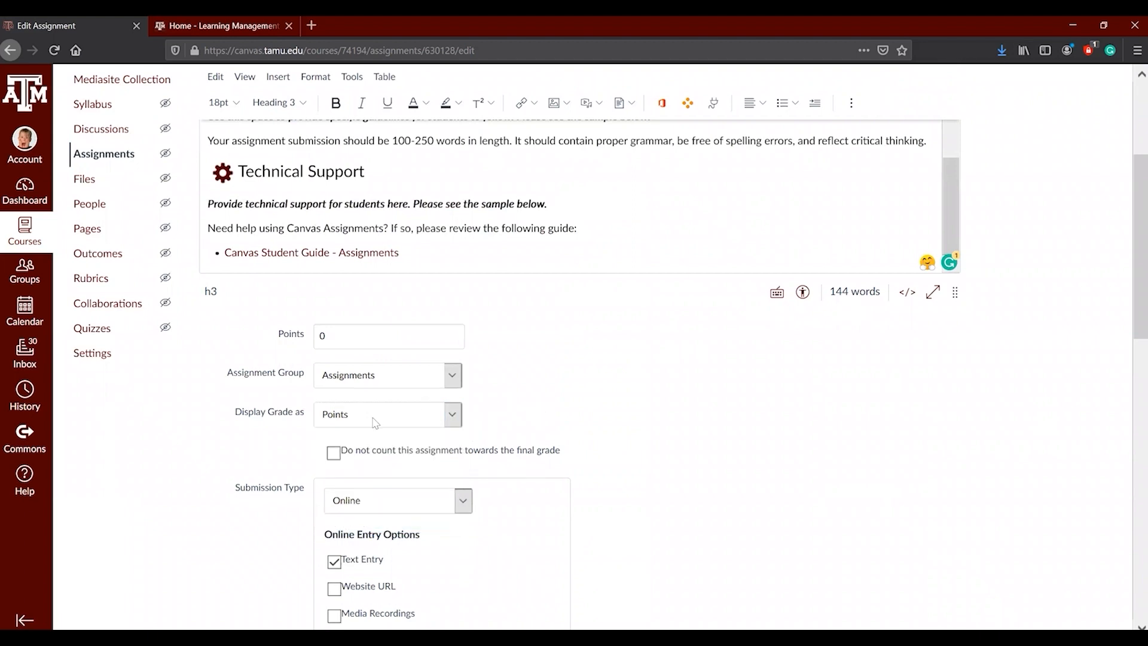
# - Look through the assignment's submission type options and choose Online
pyautogui.scroll(-2, 375, 422)
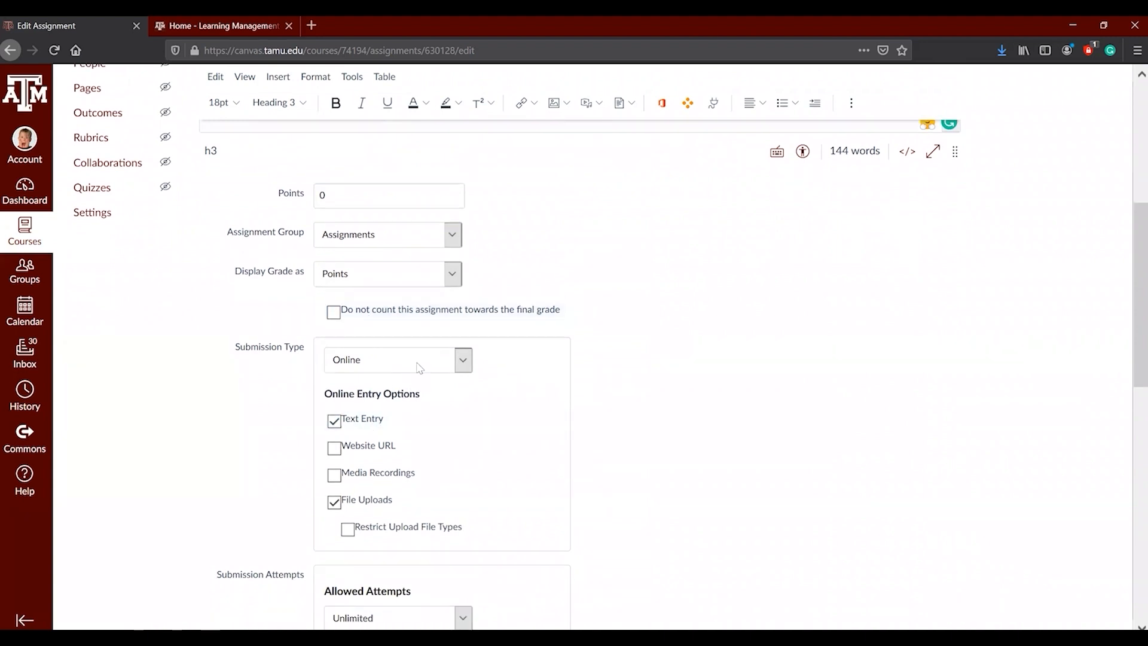
pyautogui.scroll(-1, 419, 369)
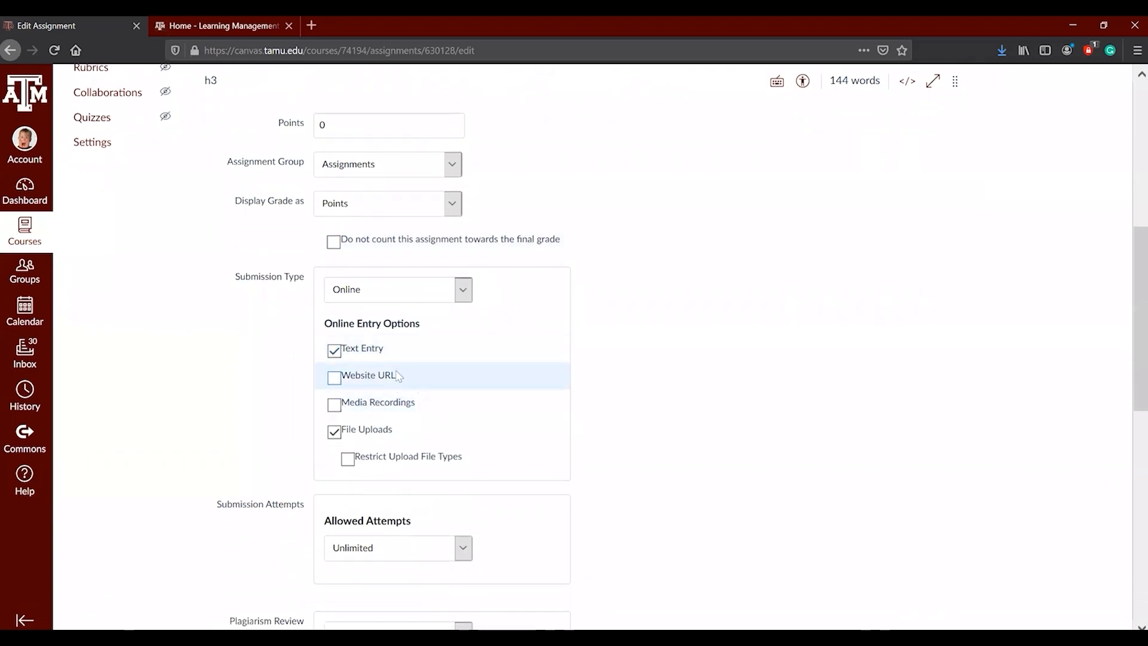
pyautogui.click(387, 293)
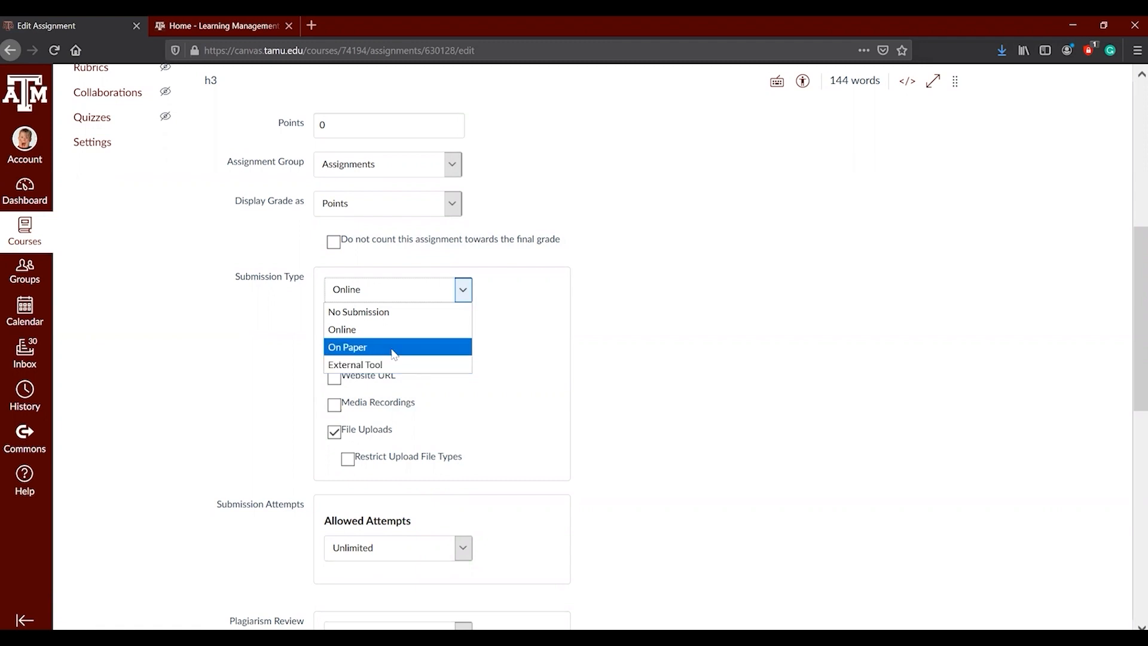
pyautogui.click(357, 330)
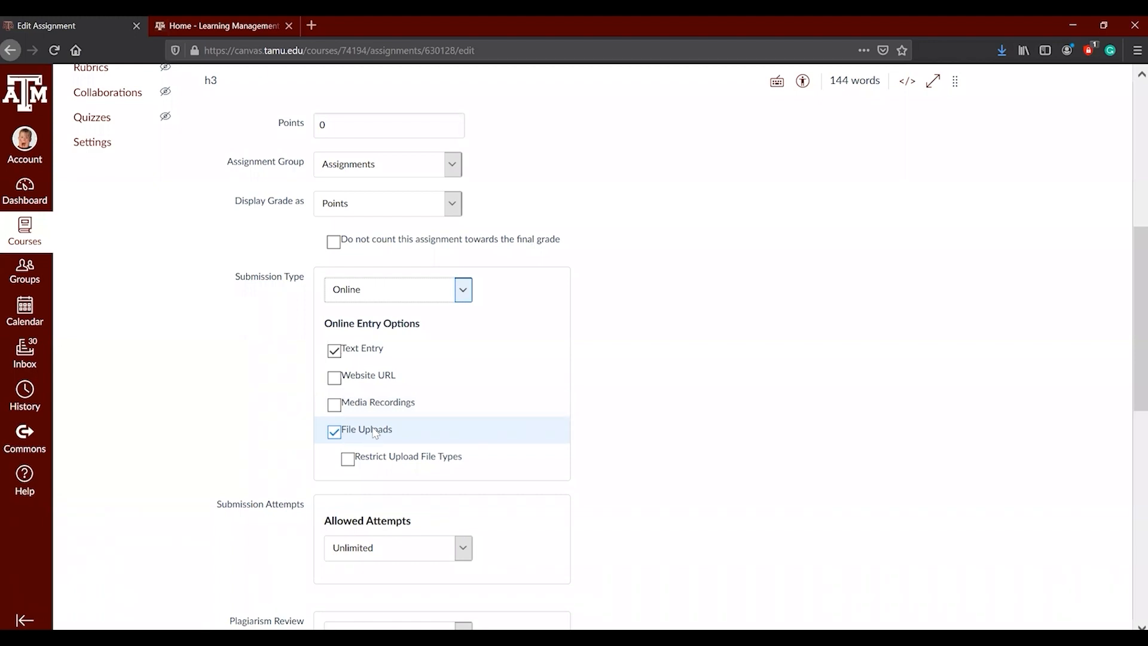
# - Restrict the upload file types for online submissions to .docx and .pdf
pyautogui.click(348, 462)
pyautogui.click(396, 482)
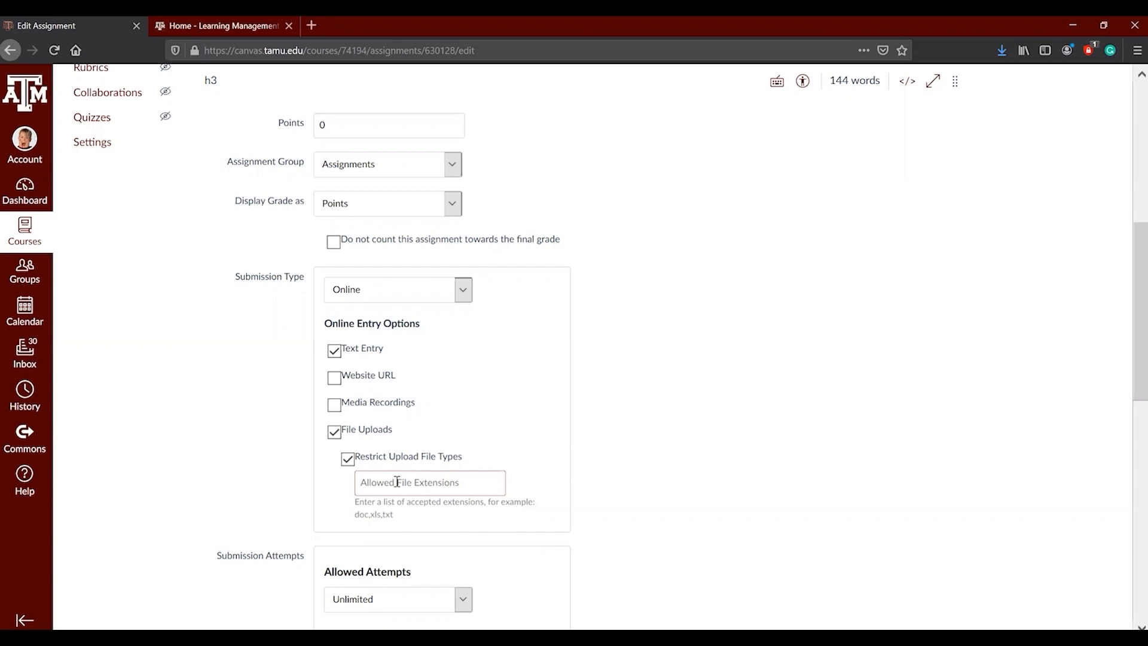
pyautogui.write('.')
pyautogui.press('BackSpace')
pyautogui.write('.')
pyautogui.press('BackSpace')
pyautogui.write('.cox')
pyautogui.press('BackSpace')
pyautogui.press('BackSpace')
pyautogui.write('d')
pyautogui.write('docx')
pyautogui.write(', .pdf')
# - Clear the allowed file extensions and turn off the upload file type restriction
pyautogui.moveTo(383, 485); pyautogui.dragTo(316, 485)
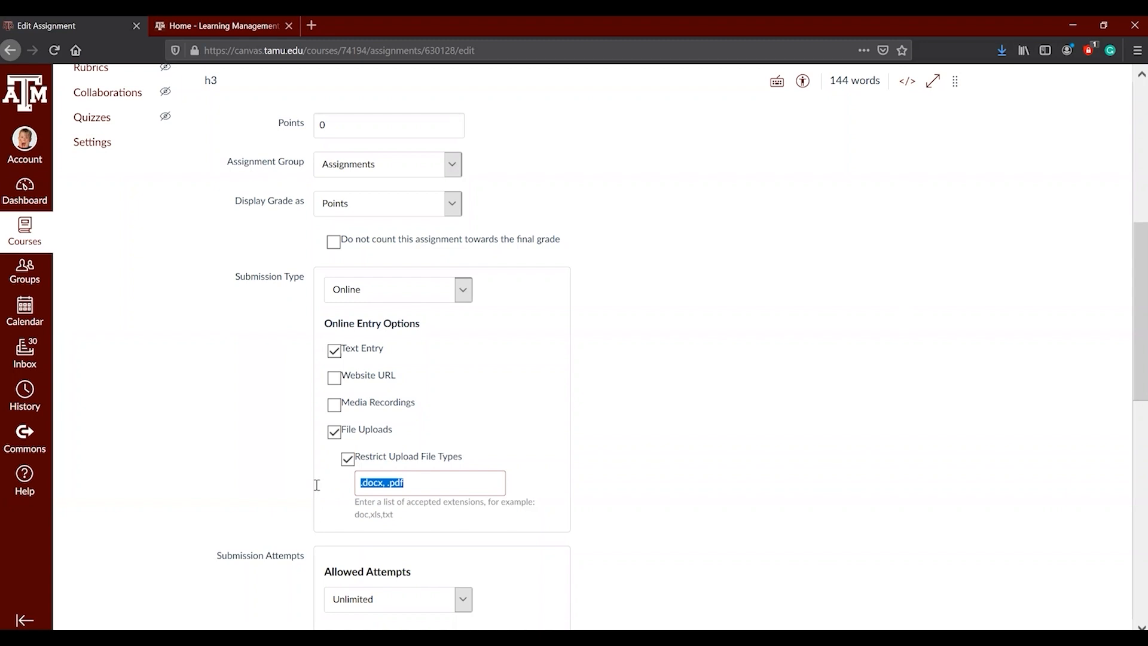
pyautogui.press('BackSpace')
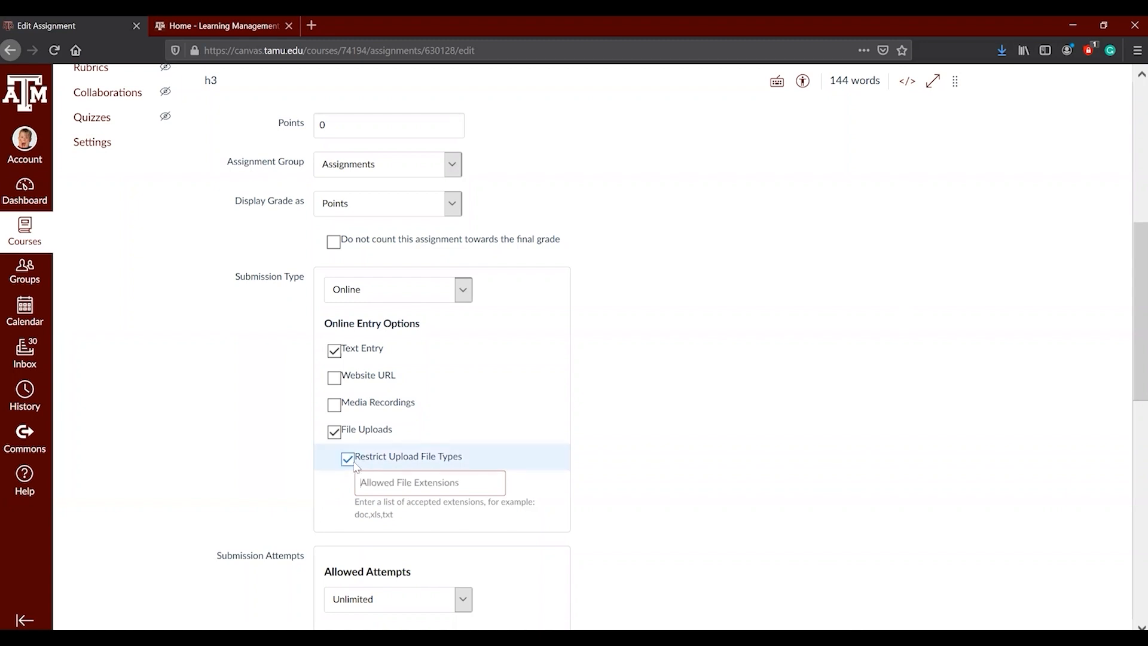
pyautogui.click(344, 467)
# - Change the allowed submission attempts to Limited, and set them back to Unlimited
pyautogui.scroll(-1, 451, 508)
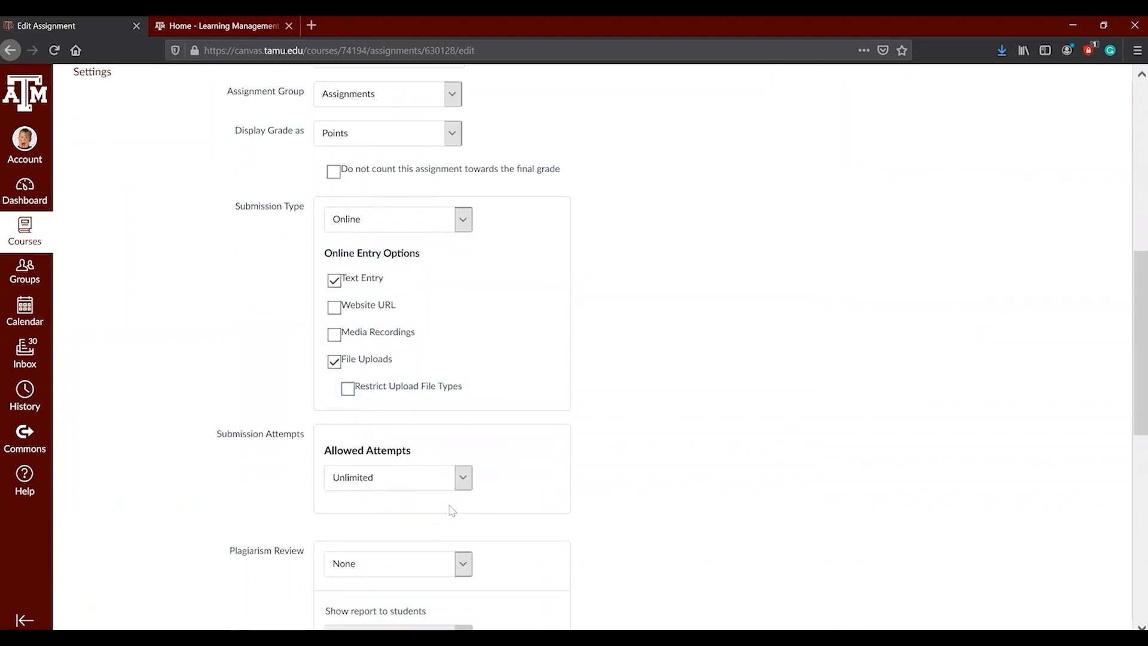
pyautogui.scroll(-2, 367, 469)
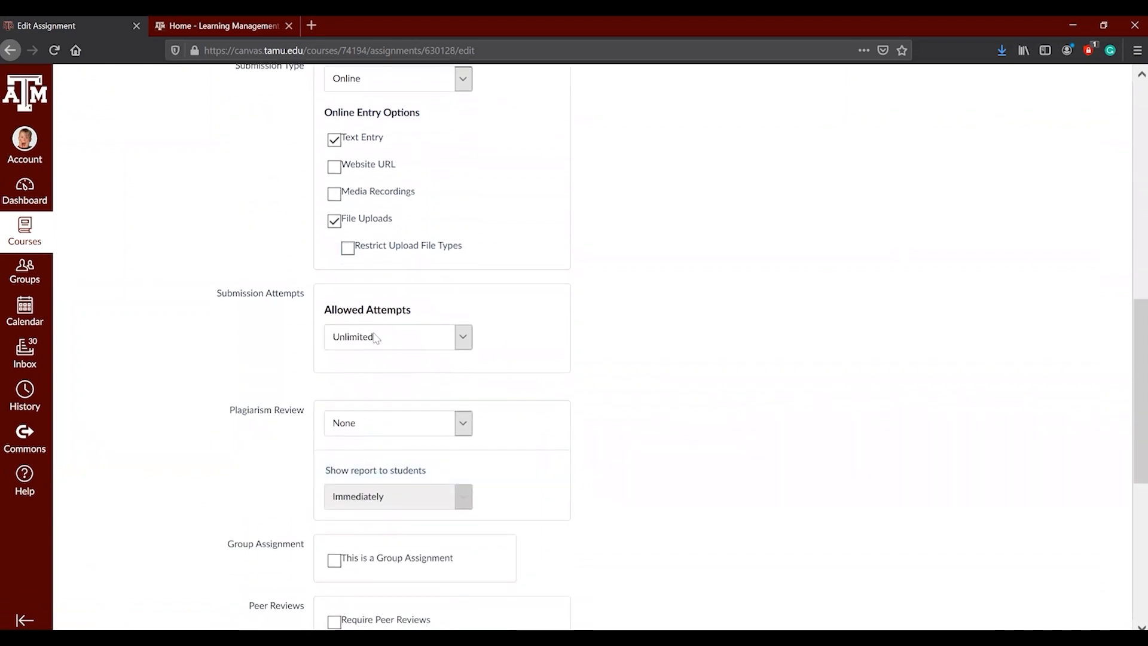
pyautogui.click(376, 338)
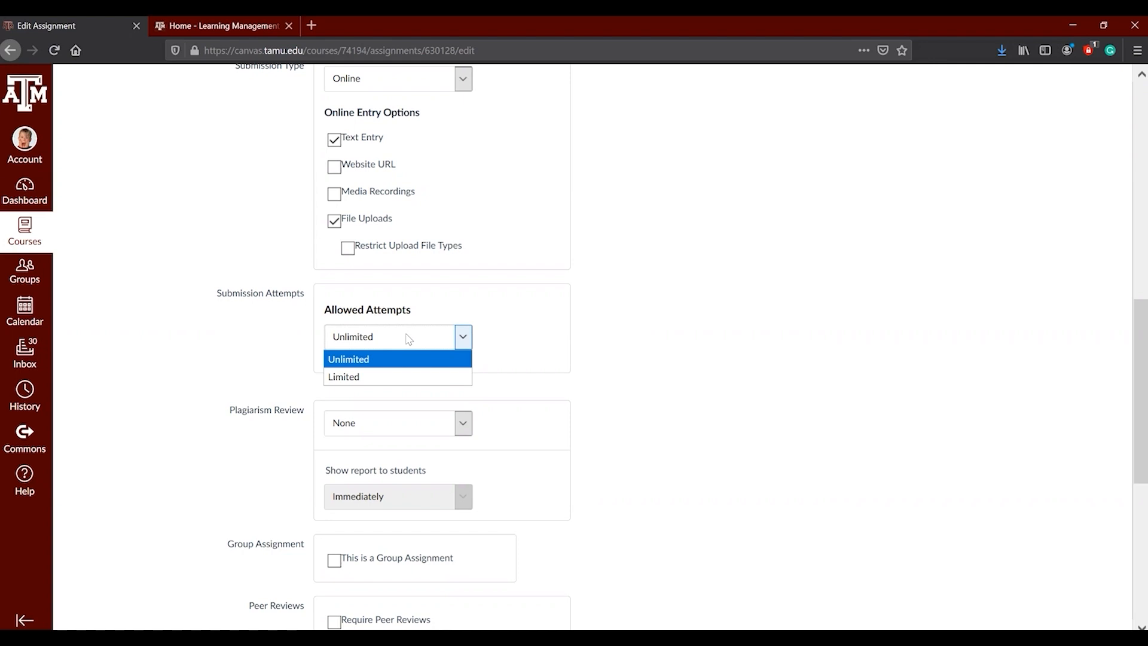
pyautogui.click(345, 377)
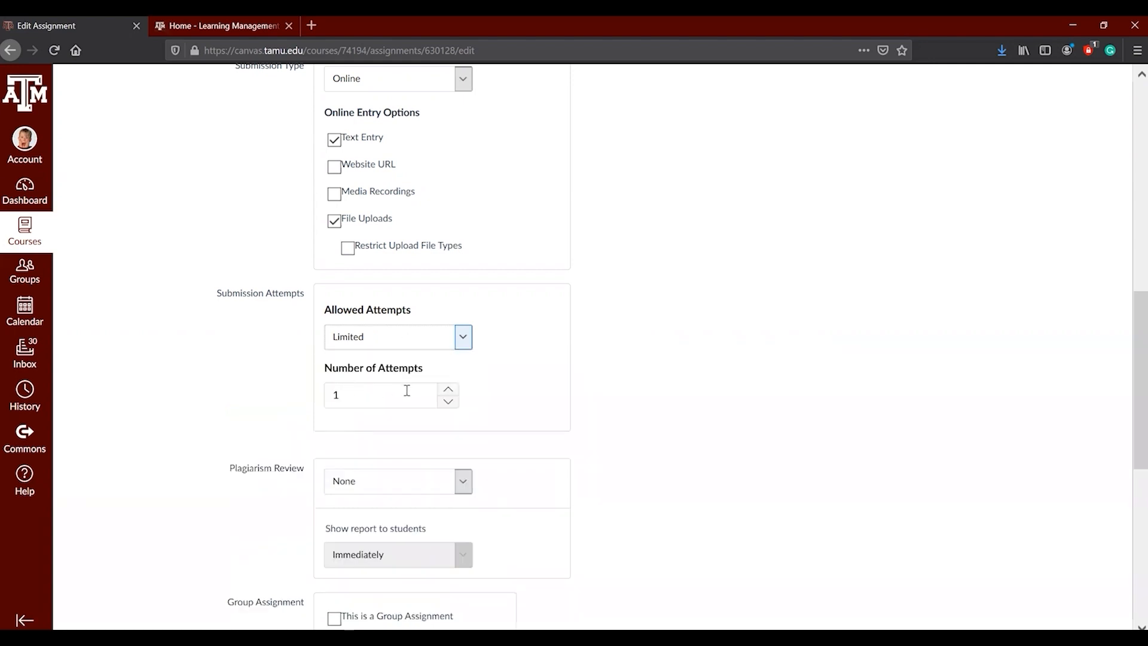
pyautogui.click(452, 342)
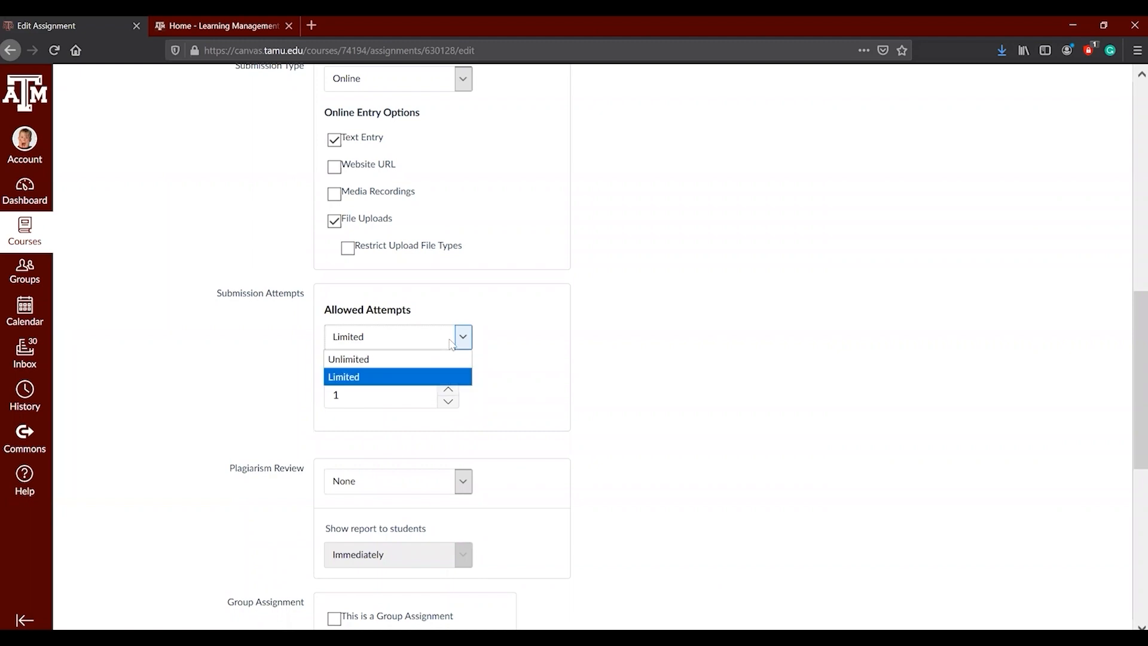
pyautogui.click(400, 359)
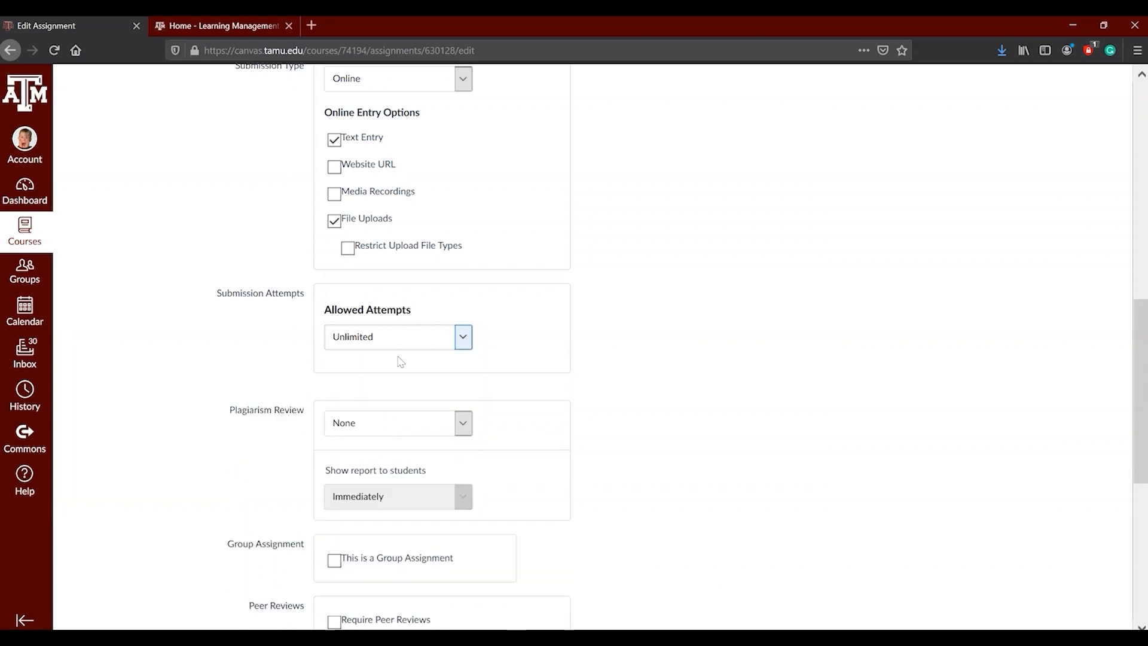
# - Set the assignment's plagiarism review to Turnitin and look over its comparison and similarity report settings
pyautogui.scroll(-2, 397, 363)
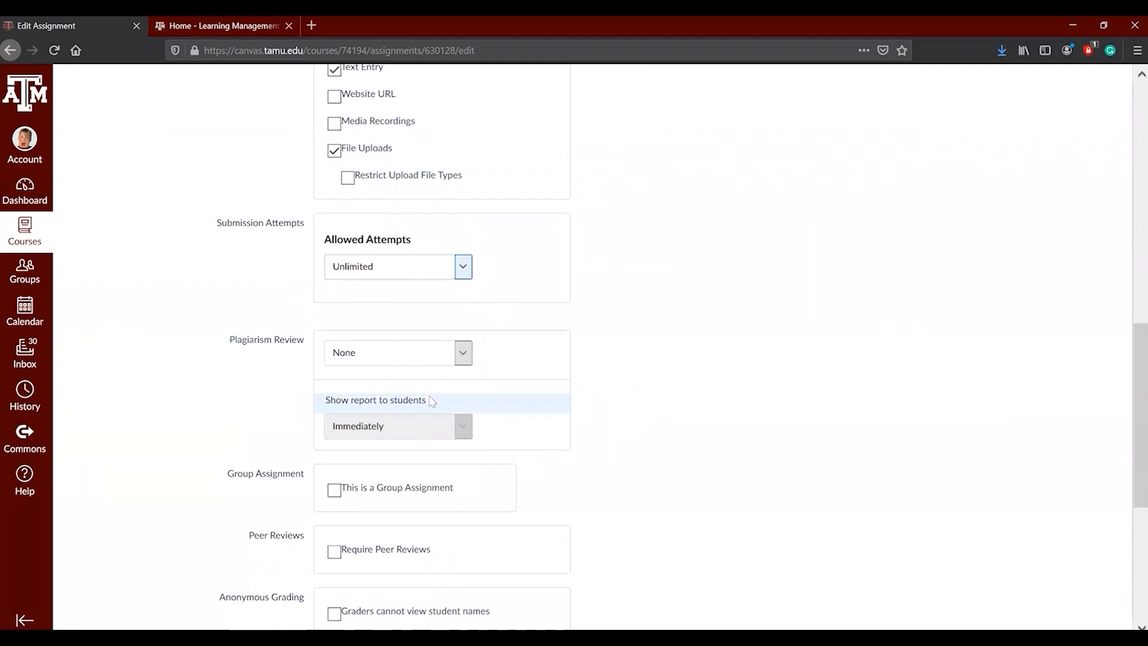
pyautogui.click(370, 359)
pyautogui.click(371, 362)
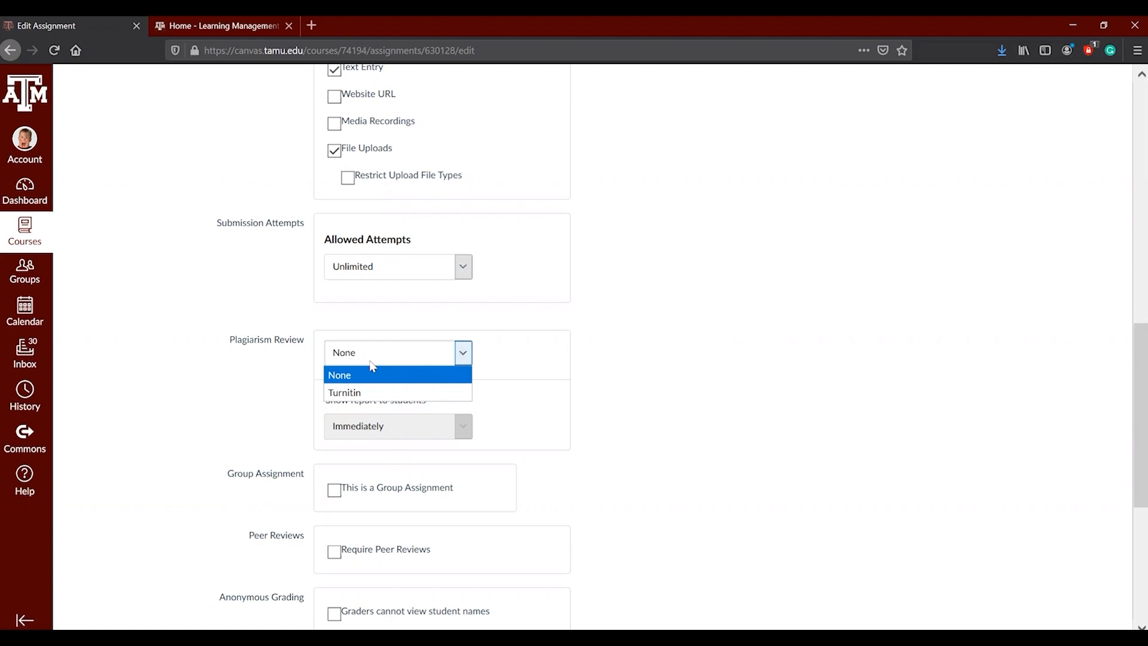
pyautogui.click(285, 338)
pyautogui.click(388, 361)
pyautogui.click(379, 392)
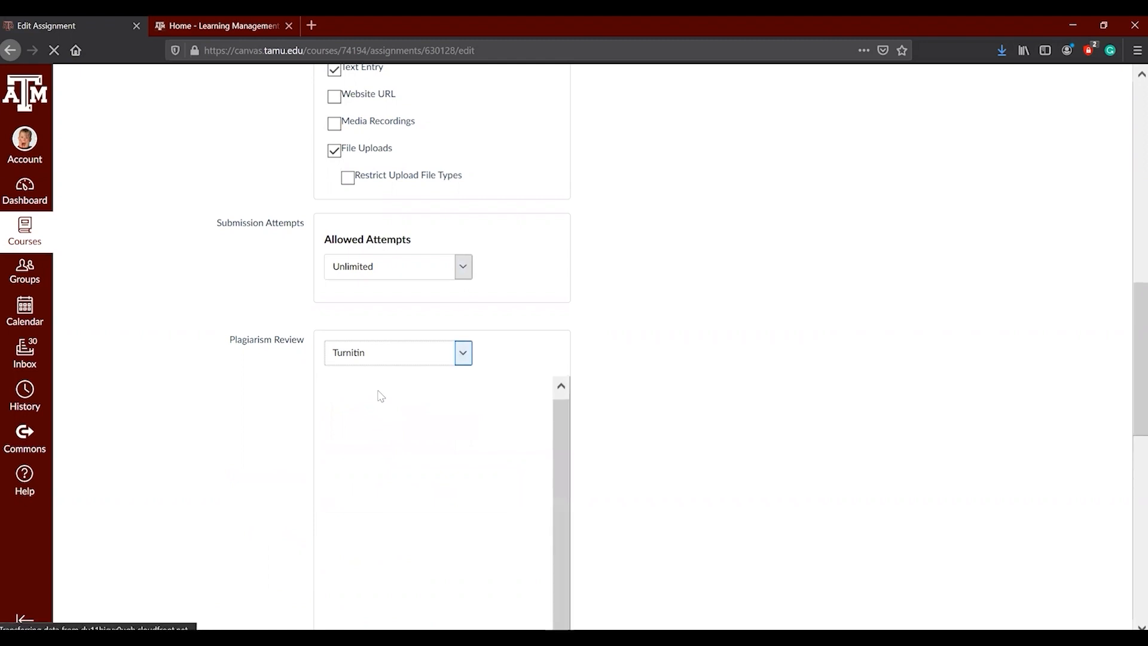
pyautogui.scroll(-2, 381, 421)
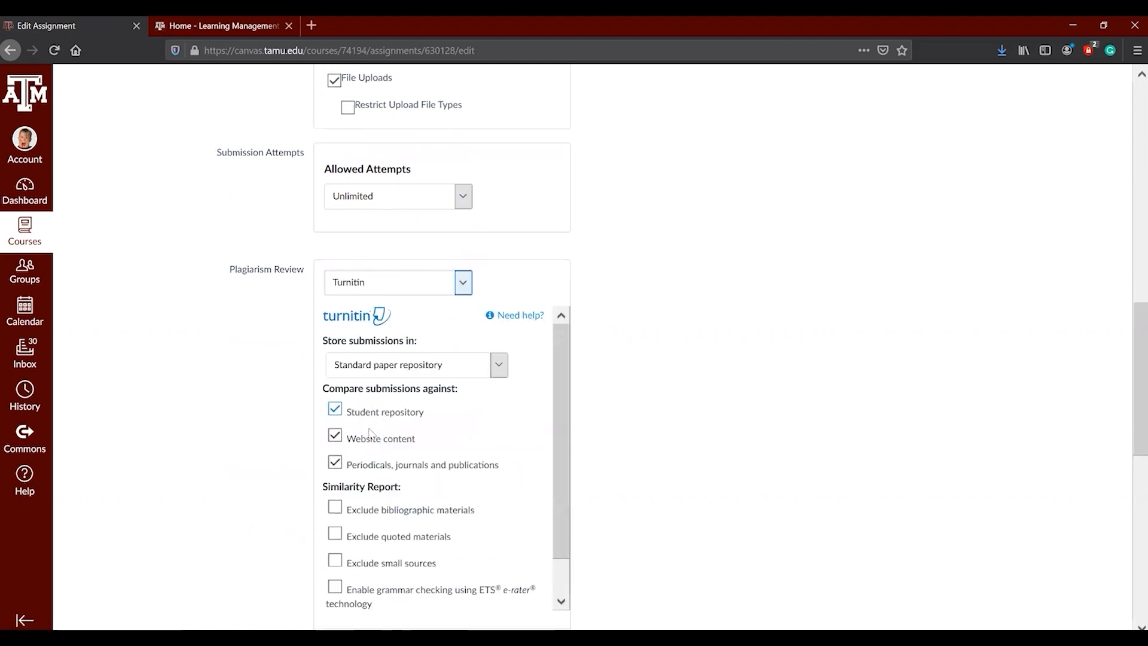
pyautogui.scroll(-1, 388, 474)
pyautogui.scroll(-1, 387, 474)
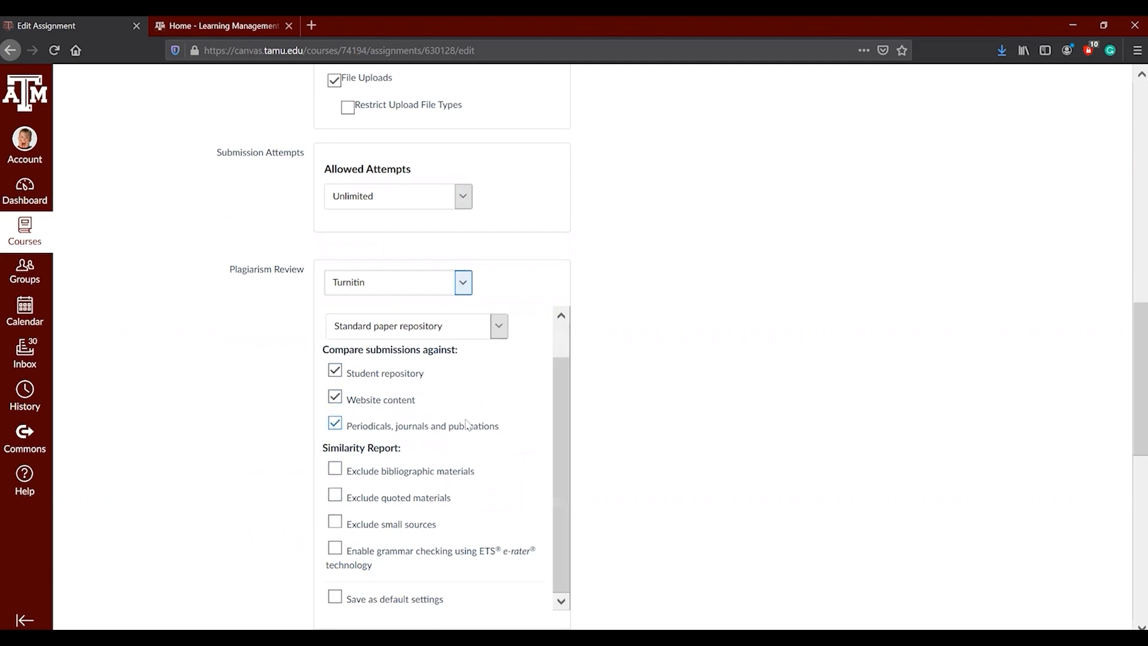
# - Look over the option for showing the Turnitin report to students, and set the plagiarism review to None
pyautogui.scroll(-2, 465, 422)
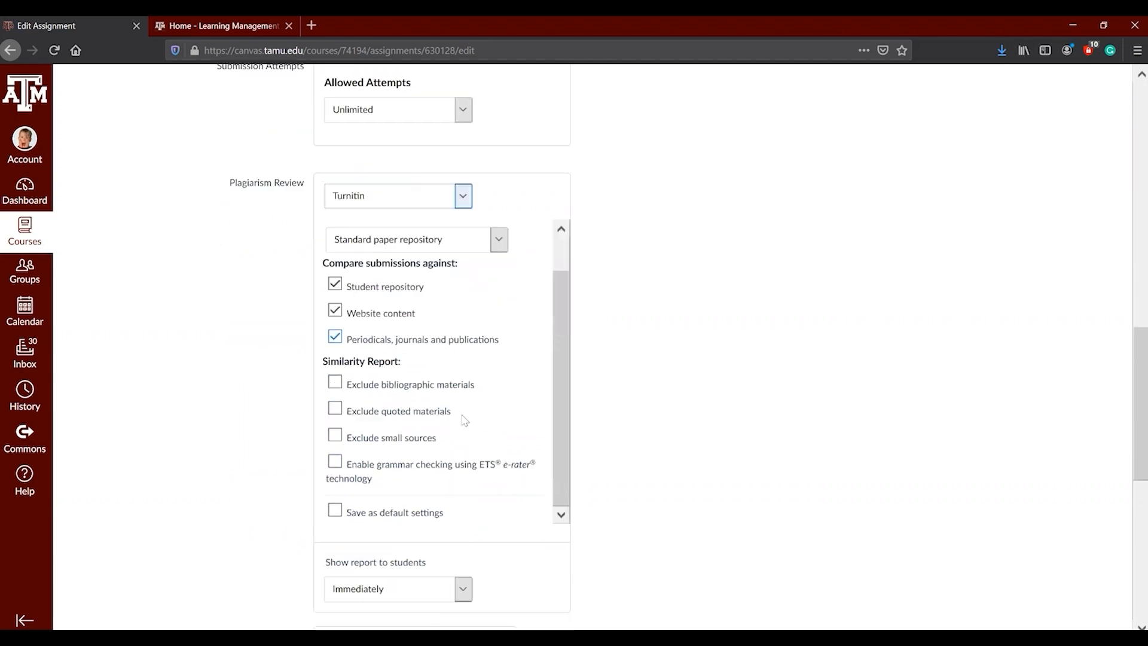
pyautogui.scroll(-4, 465, 420)
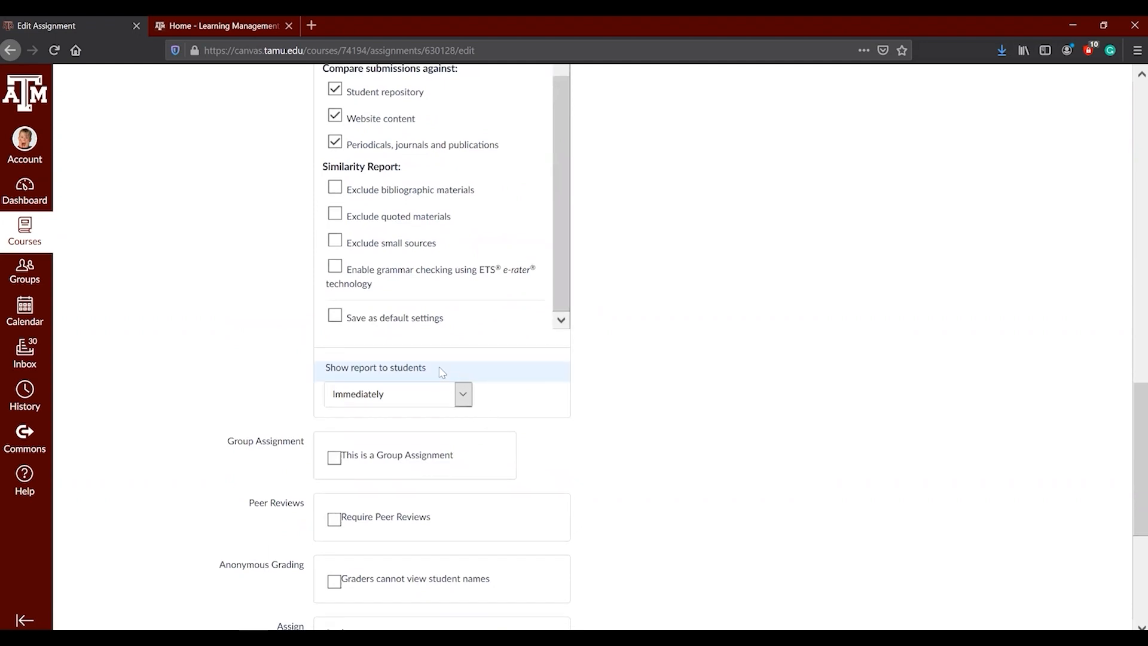
pyautogui.scroll(6, 430, 396)
pyautogui.click(419, 288)
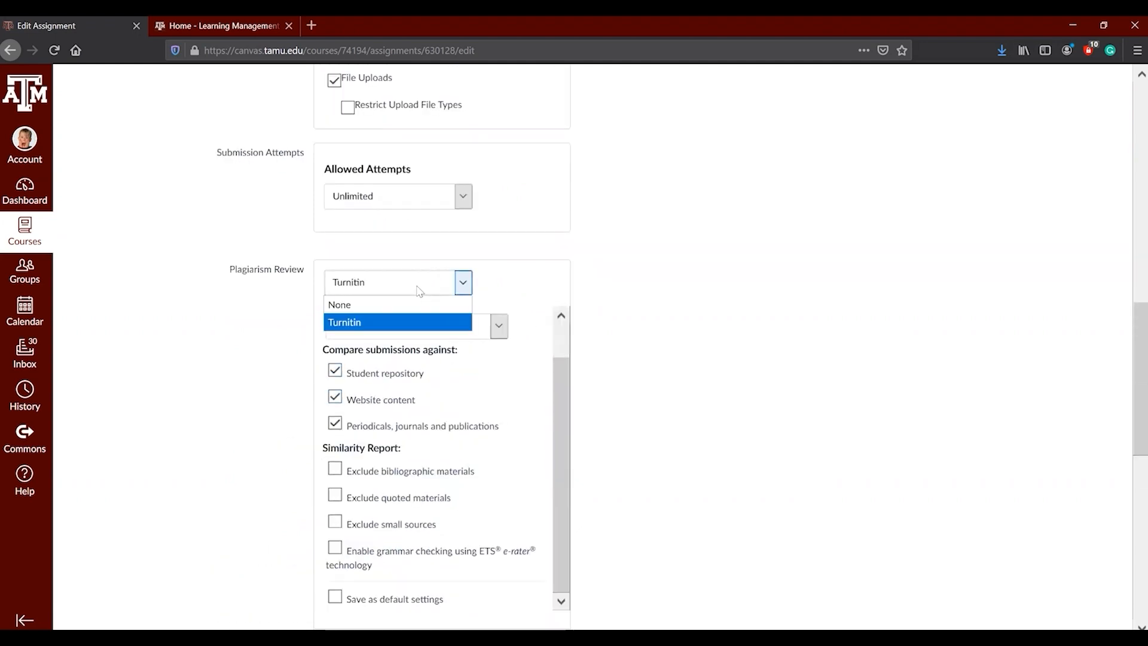
pyautogui.click(400, 299)
# - Turn on the group assignment option, close the Create Group Set dialog without saving, and turn the option off again
pyautogui.scroll(-2, 504, 419)
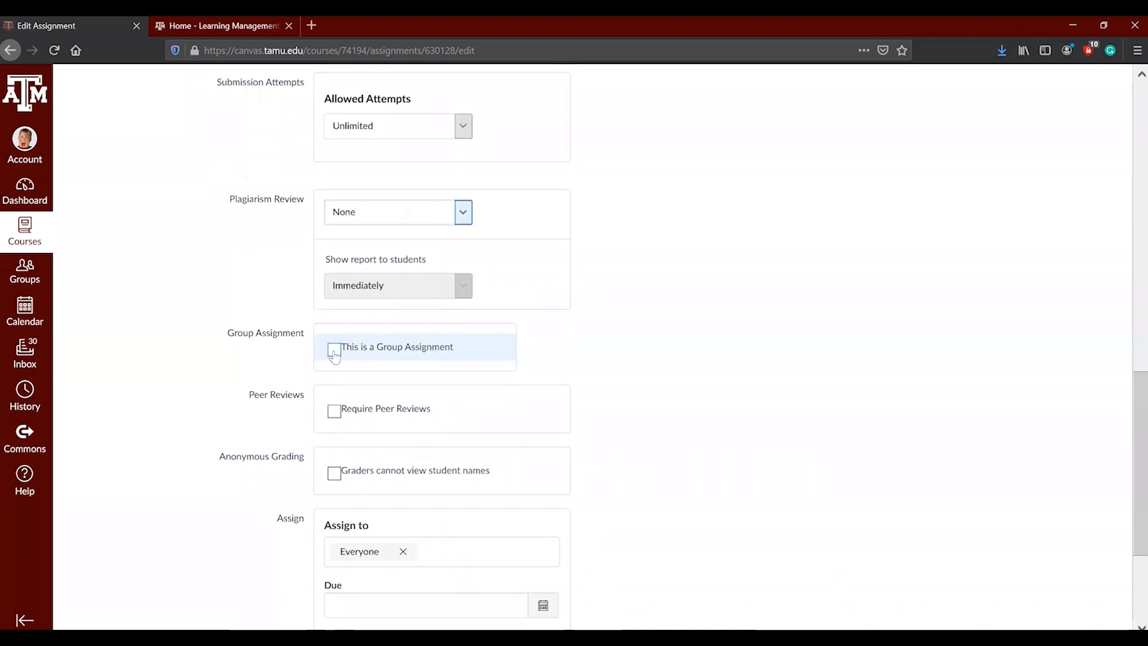
pyautogui.click(334, 351)
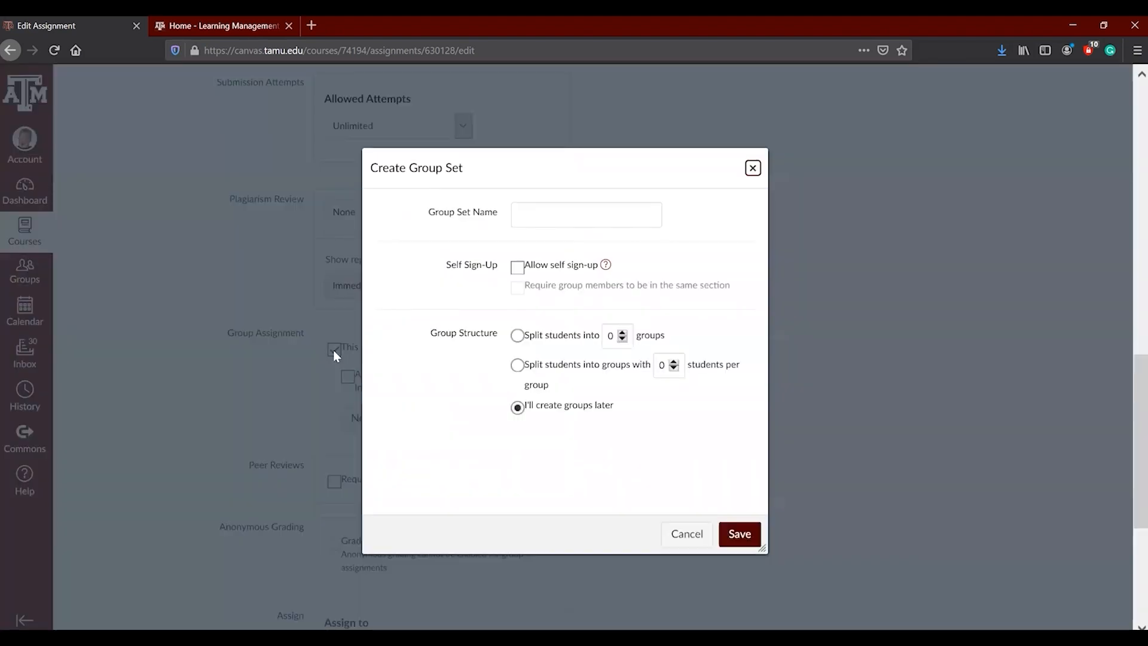
pyautogui.click(523, 211)
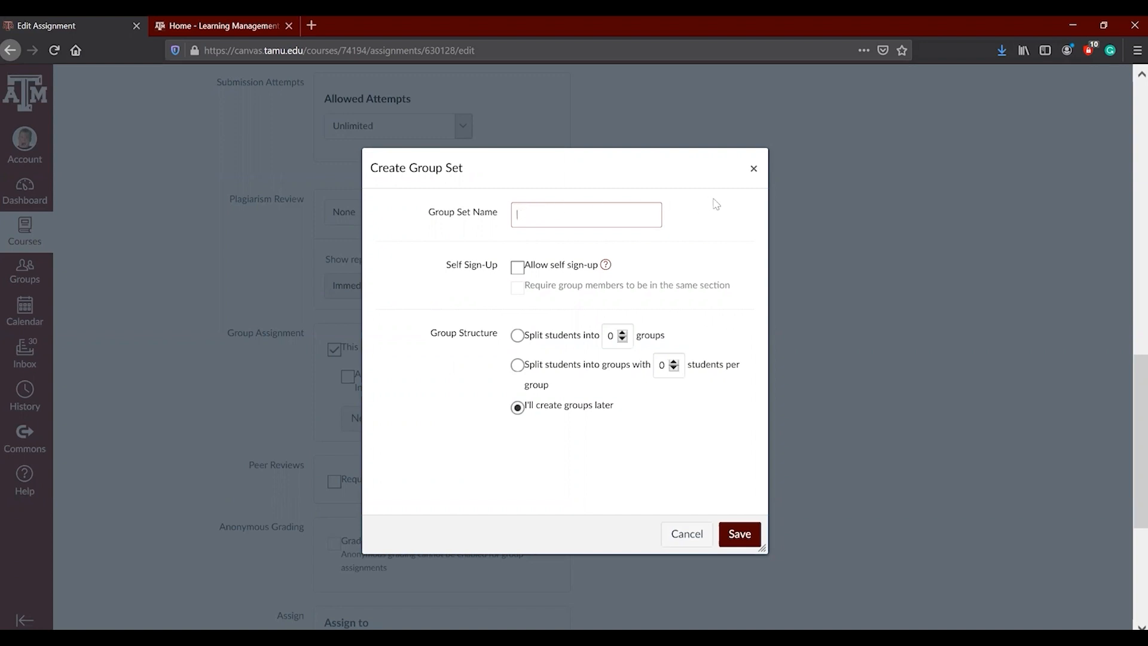
pyautogui.click(753, 168)
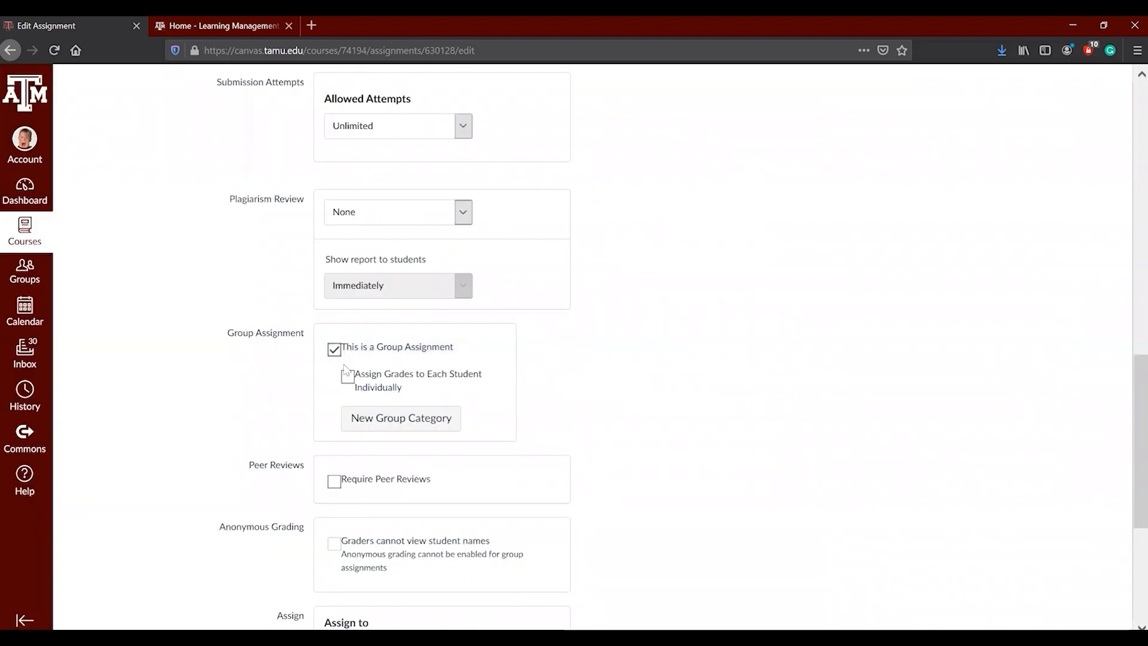
pyautogui.click(335, 350)
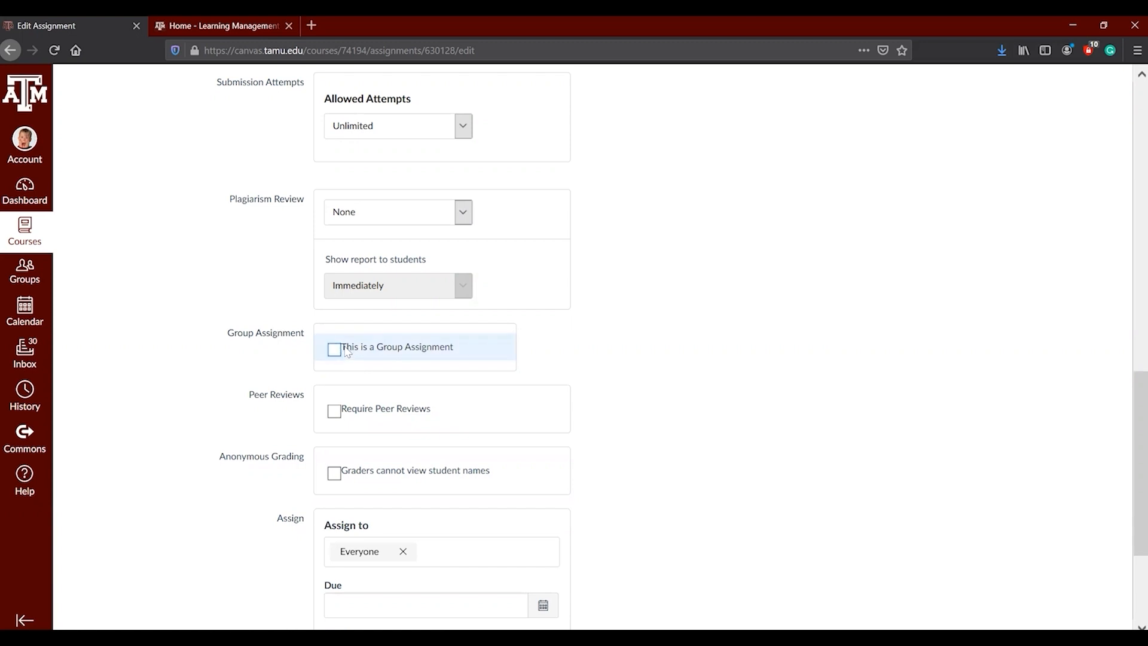
# - Look over the course sections and students to whom the assignment can be assigned, and close the list without choosing
pyautogui.scroll(-2, 348, 353)
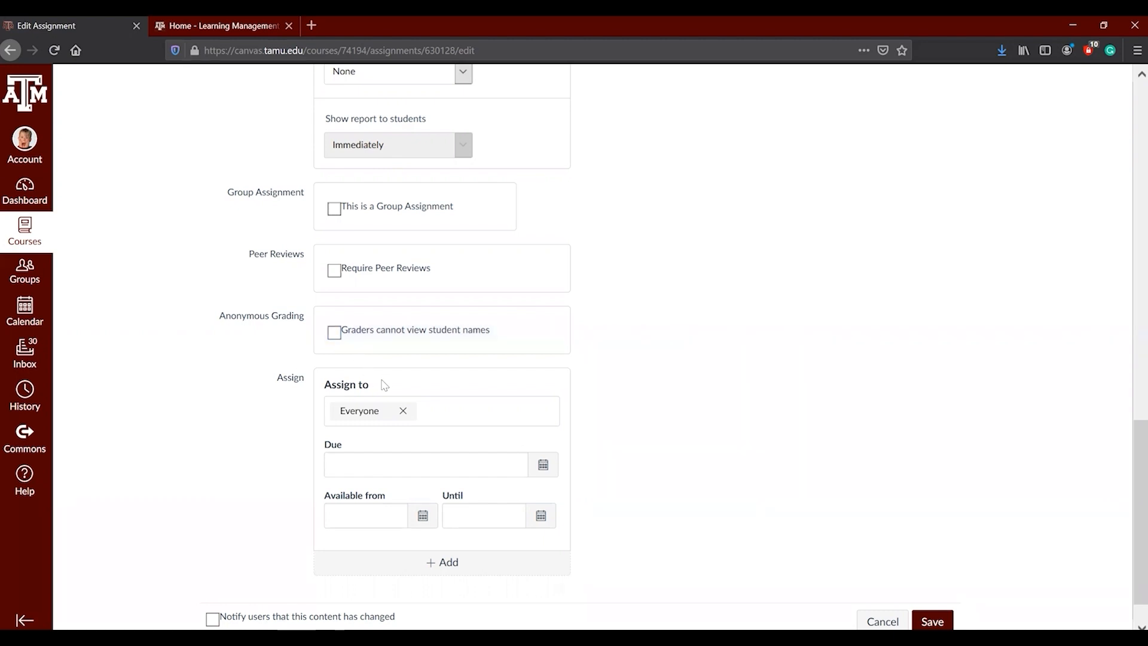
pyautogui.scroll(-1, 416, 394)
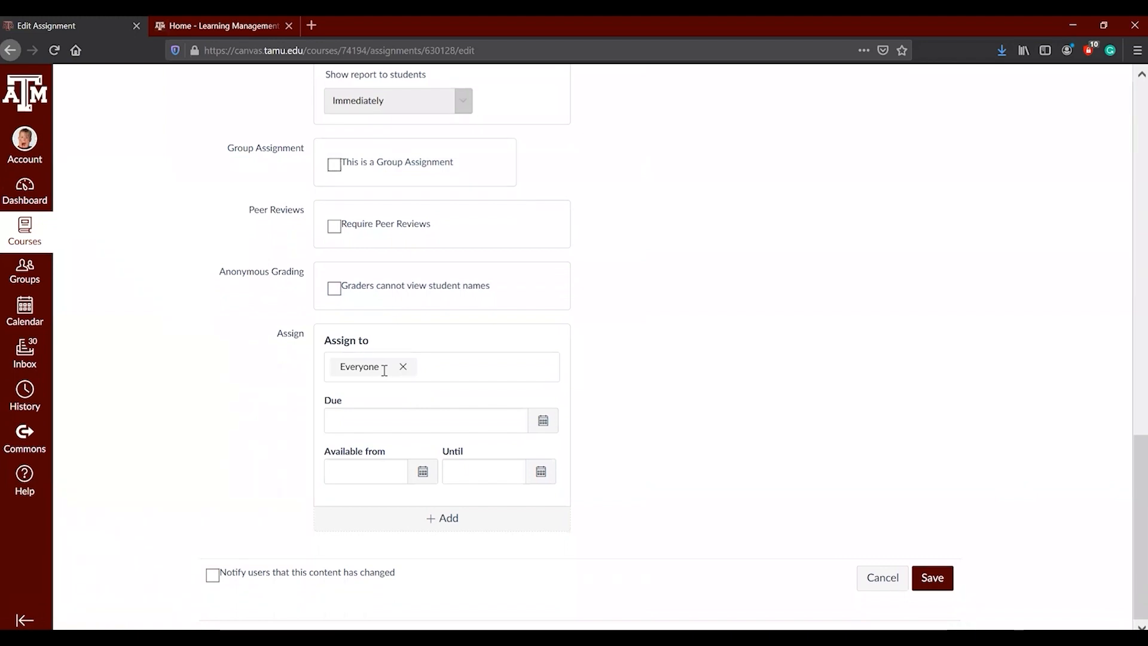
pyautogui.click(445, 367)
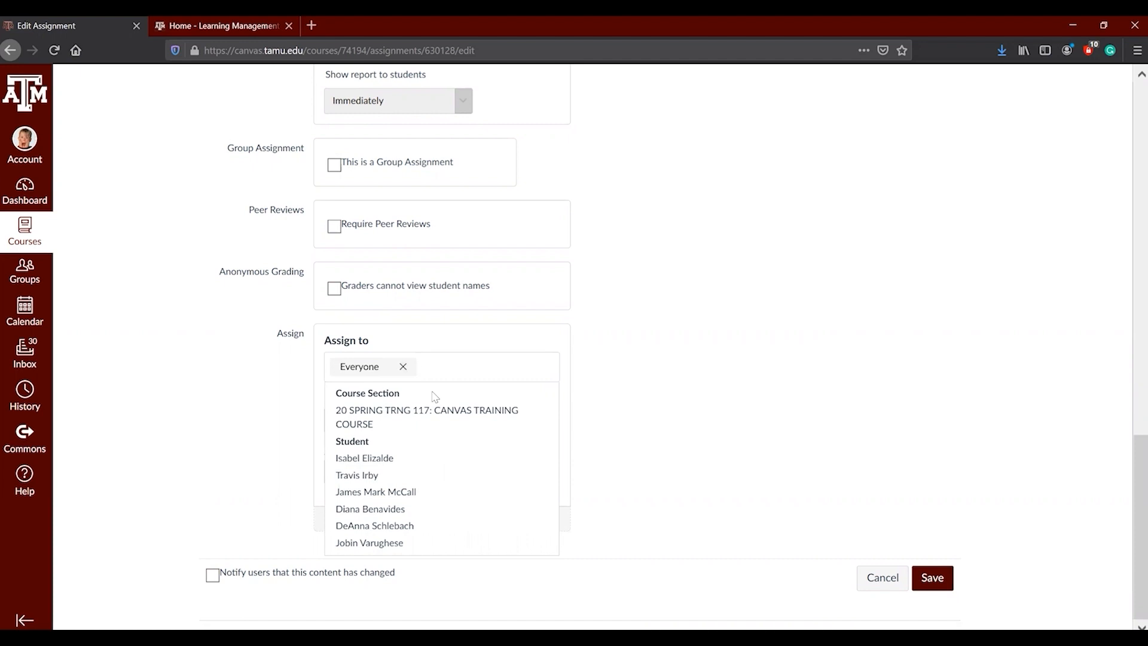
pyautogui.click(671, 402)
# - Look at the assignment's Due, Available from and Until fields, including the calendar for the Available from date
pyautogui.click(409, 421)
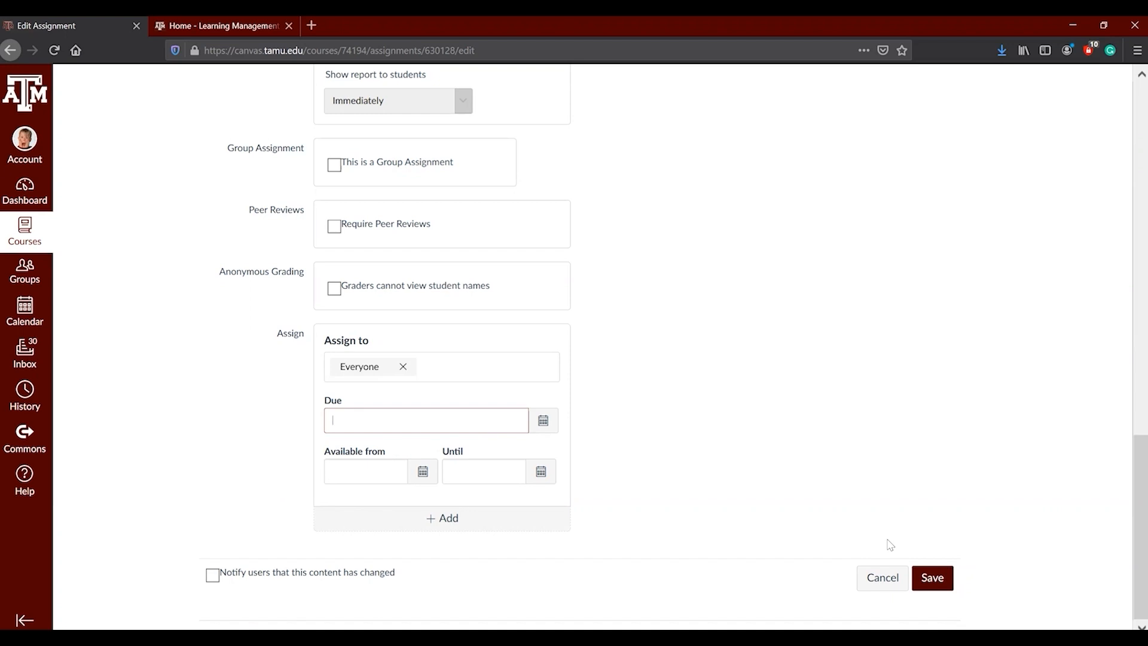
pyautogui.click(396, 471)
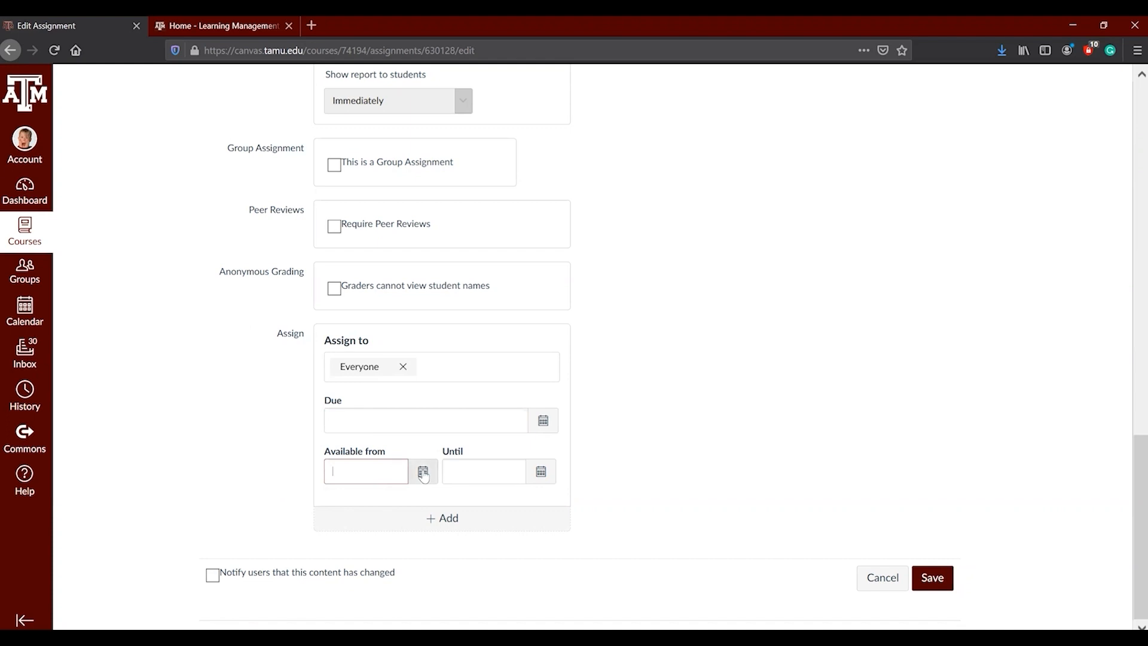
pyautogui.click(423, 473)
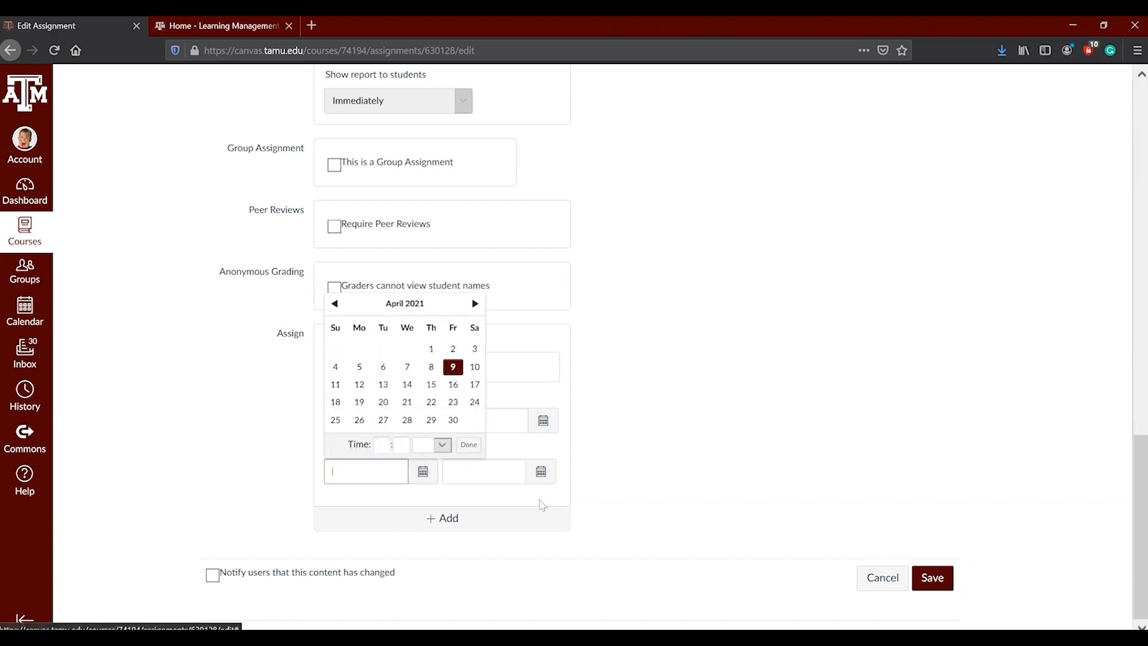
pyautogui.click(488, 474)
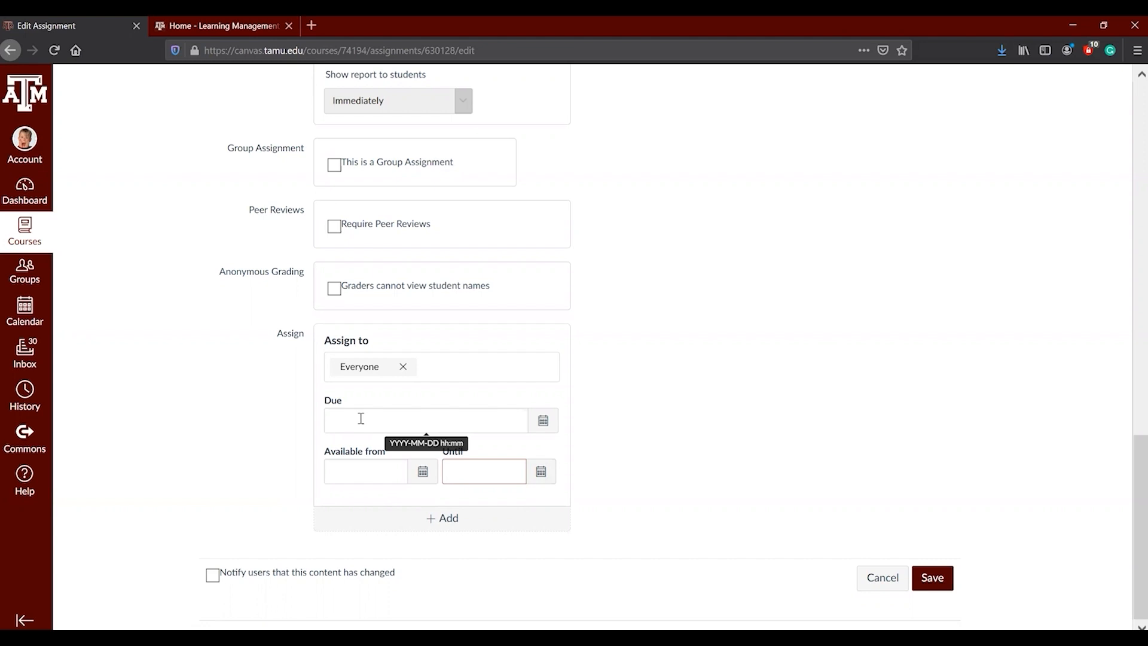
# - Add a second assign-to block for one individual student and select its due date field
pyautogui.click(448, 525)
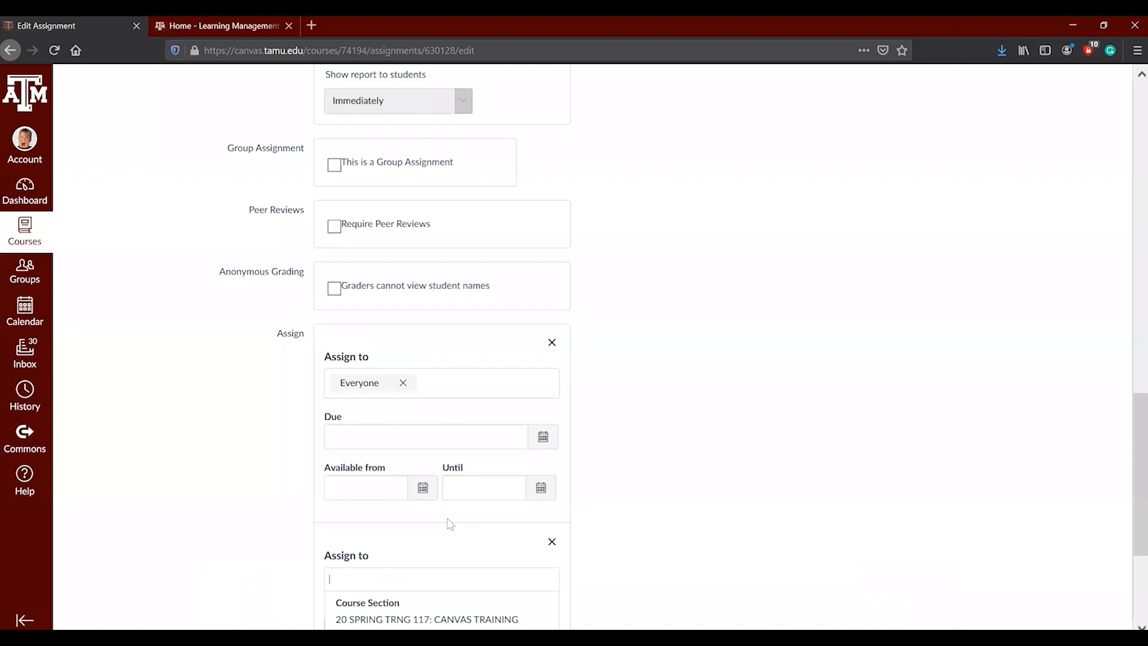
pyautogui.scroll(-2, 394, 572)
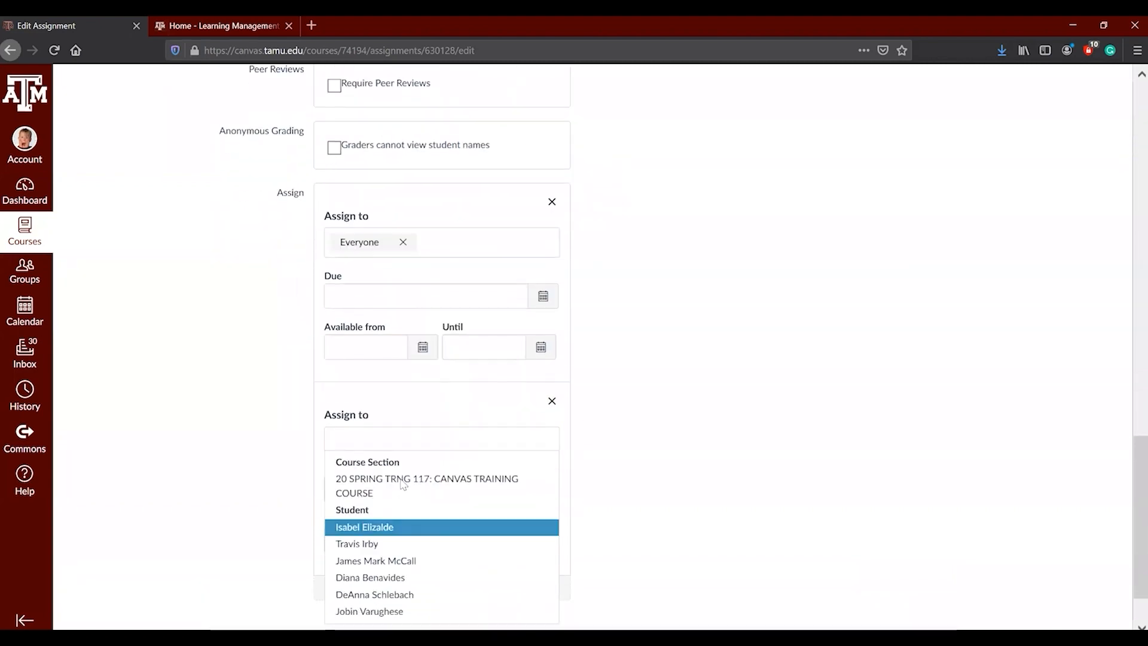
pyautogui.click(384, 527)
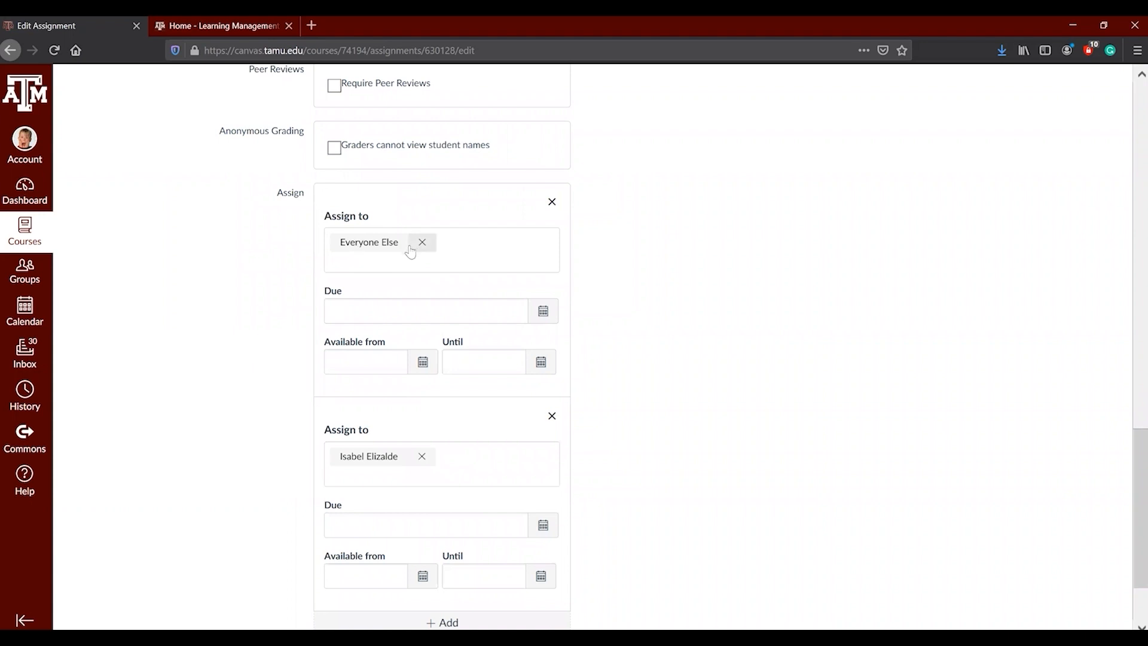
pyautogui.click(360, 526)
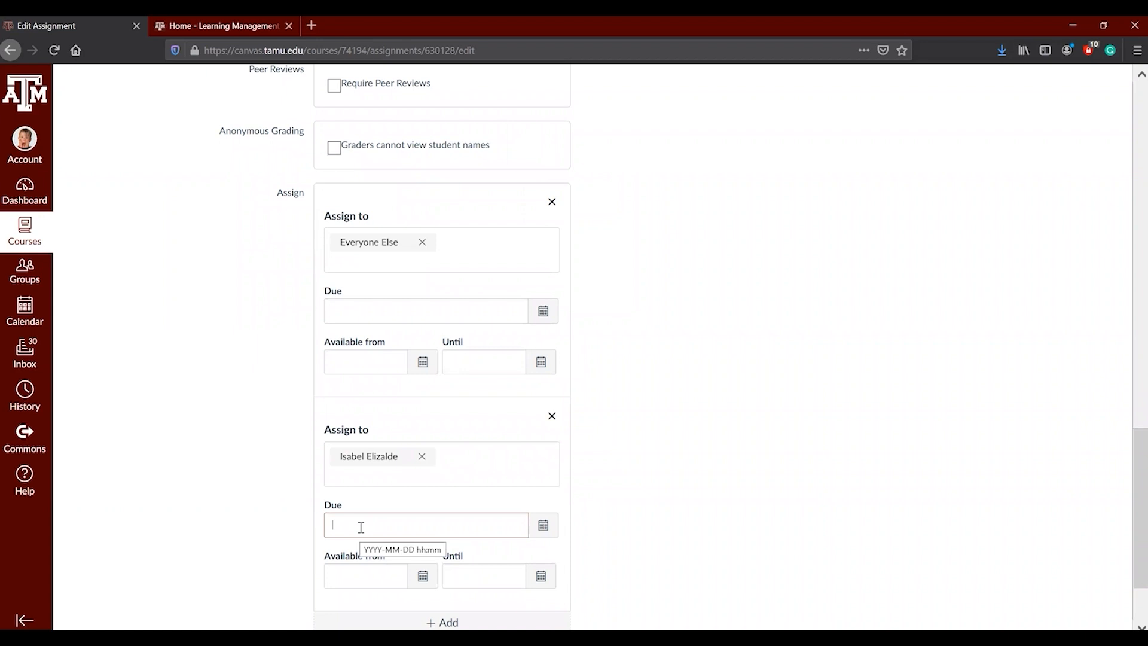
# - Cancel editing the assignment without saving the changes
pyautogui.scroll(-3, 361, 526)
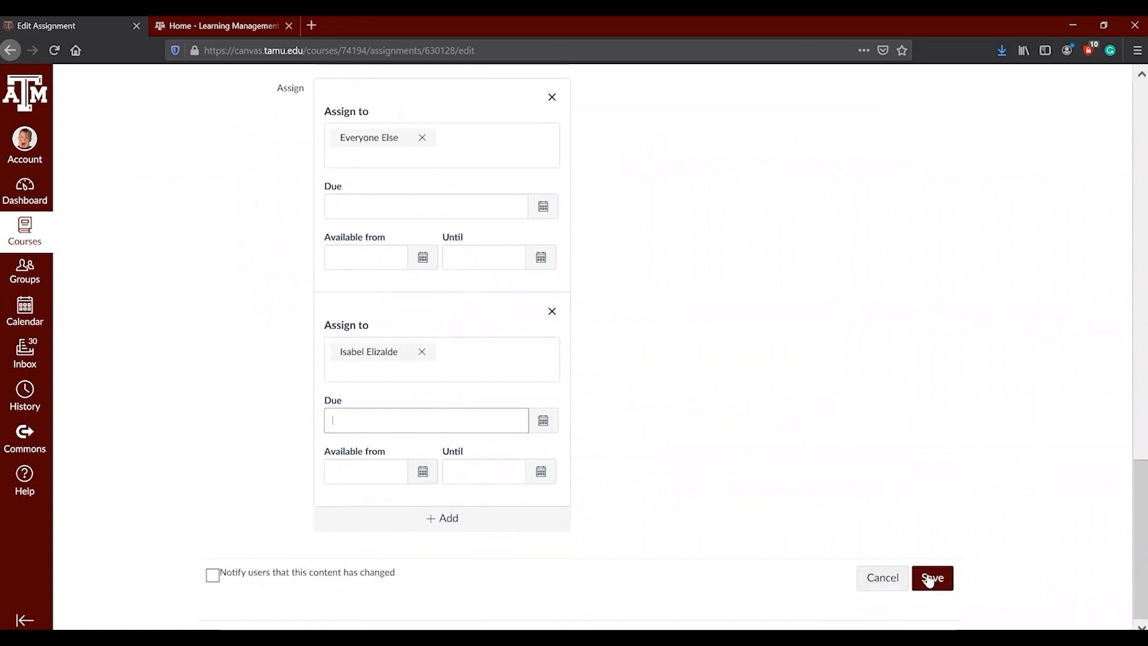
pyautogui.click(882, 578)
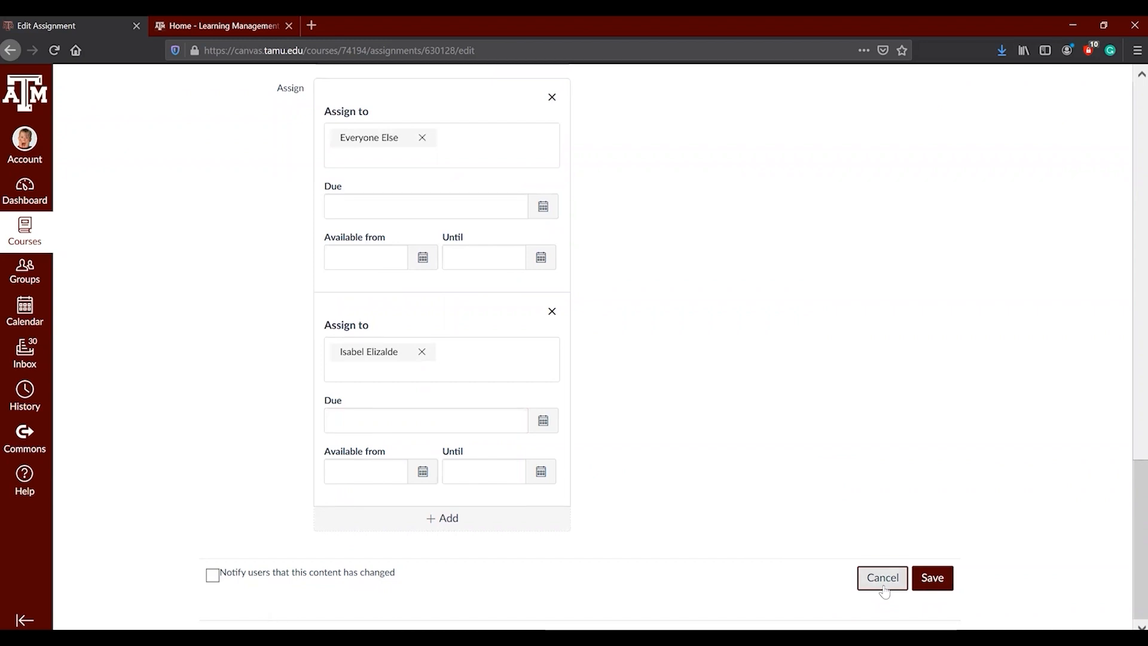
pyautogui.click(884, 589)
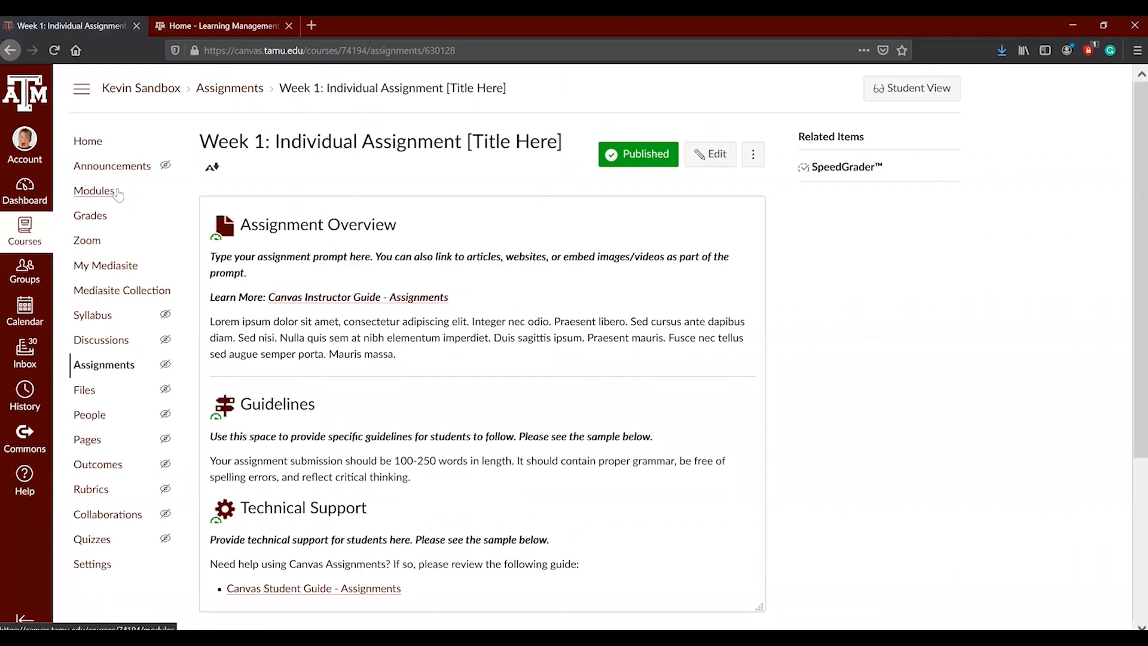
# - Go to the course modules and duplicate "Week 1: Individual Assignment [Title Here]" in the Week 1 module
pyautogui.click(117, 193)
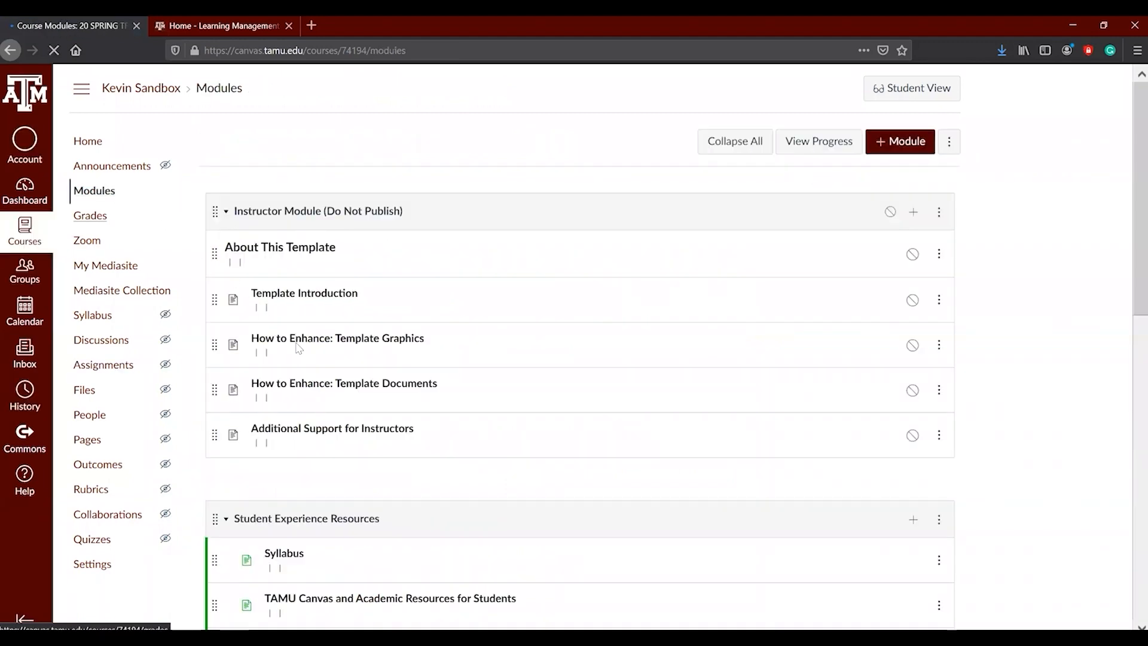
pyautogui.scroll(-5, 304, 354)
pyautogui.scroll(-3, 304, 354)
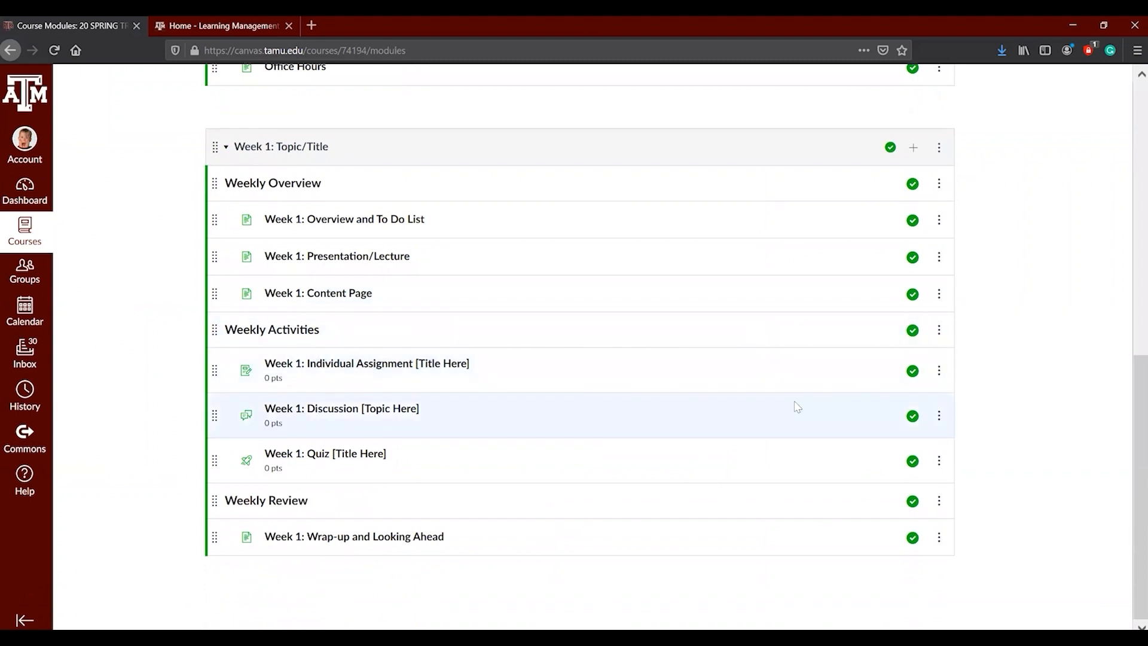
pyautogui.click(939, 372)
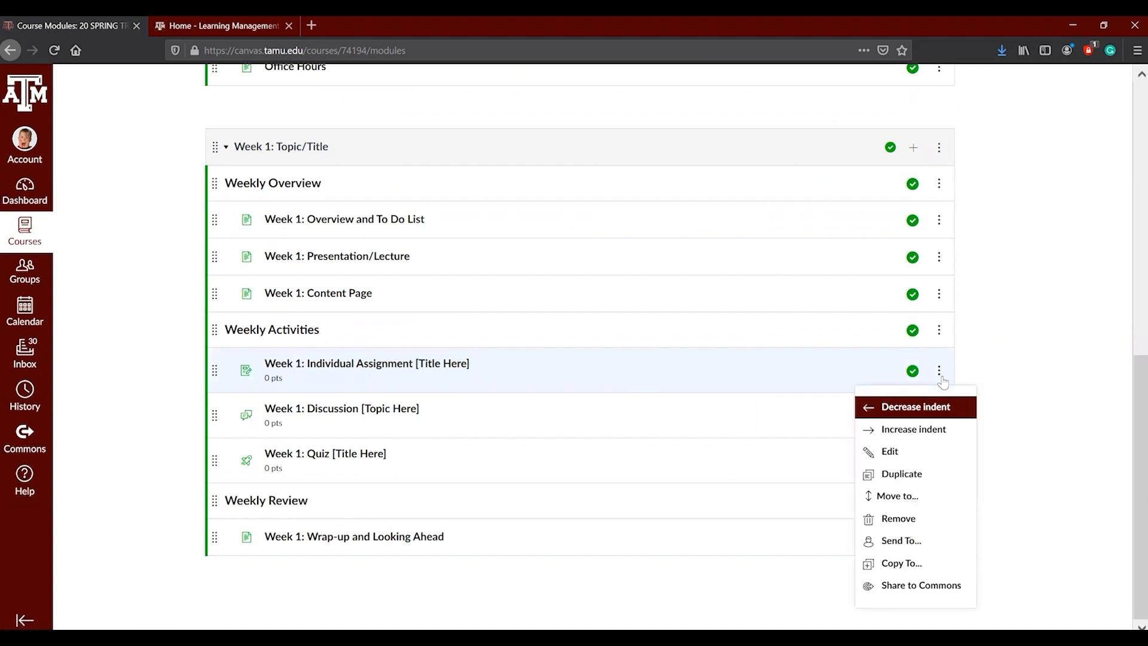
pyautogui.click(889, 474)
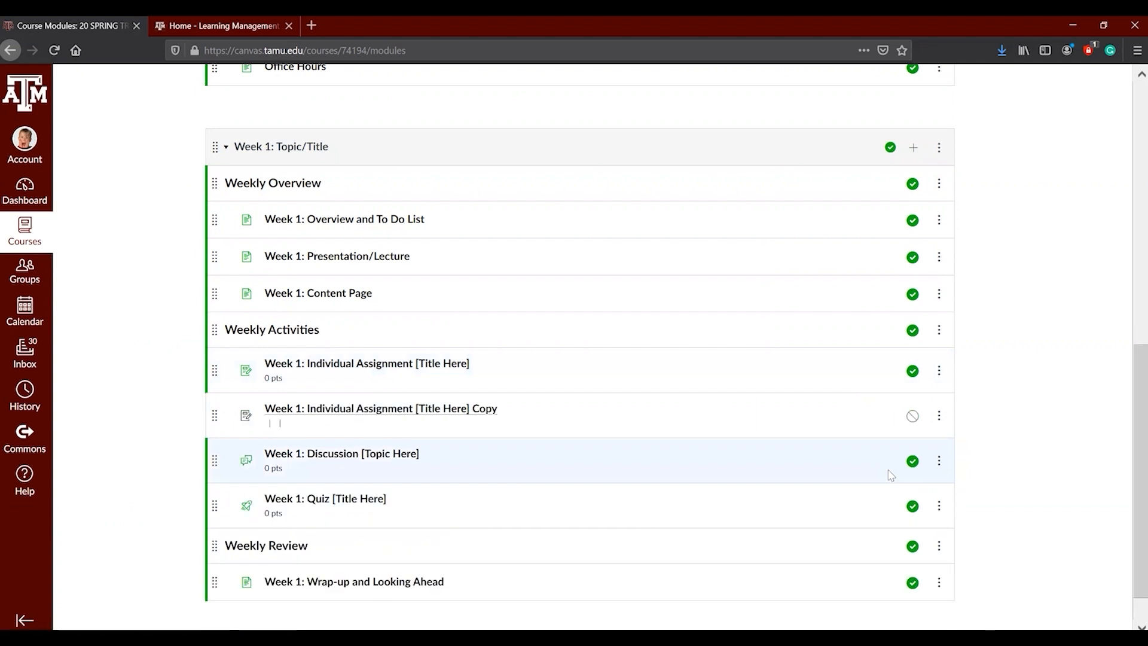
# - Try retitling the duplicated assignment "Week 2; Individual Assignment [Title Here] Copy", and cancel the edit without saving
pyautogui.click(468, 408)
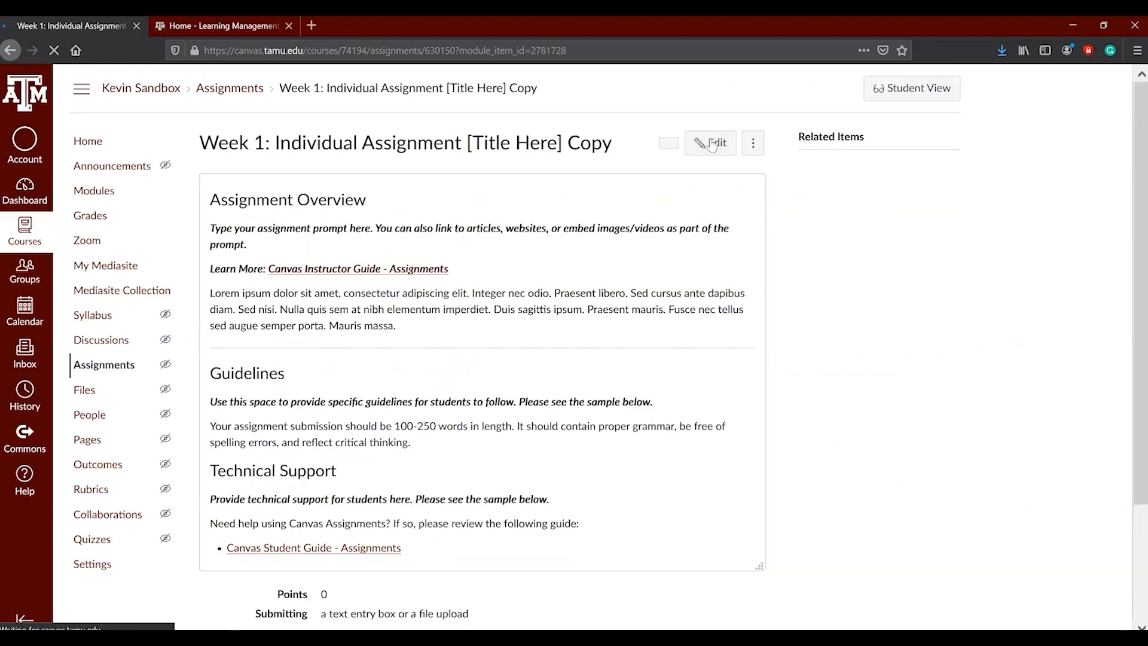
pyautogui.click(715, 159)
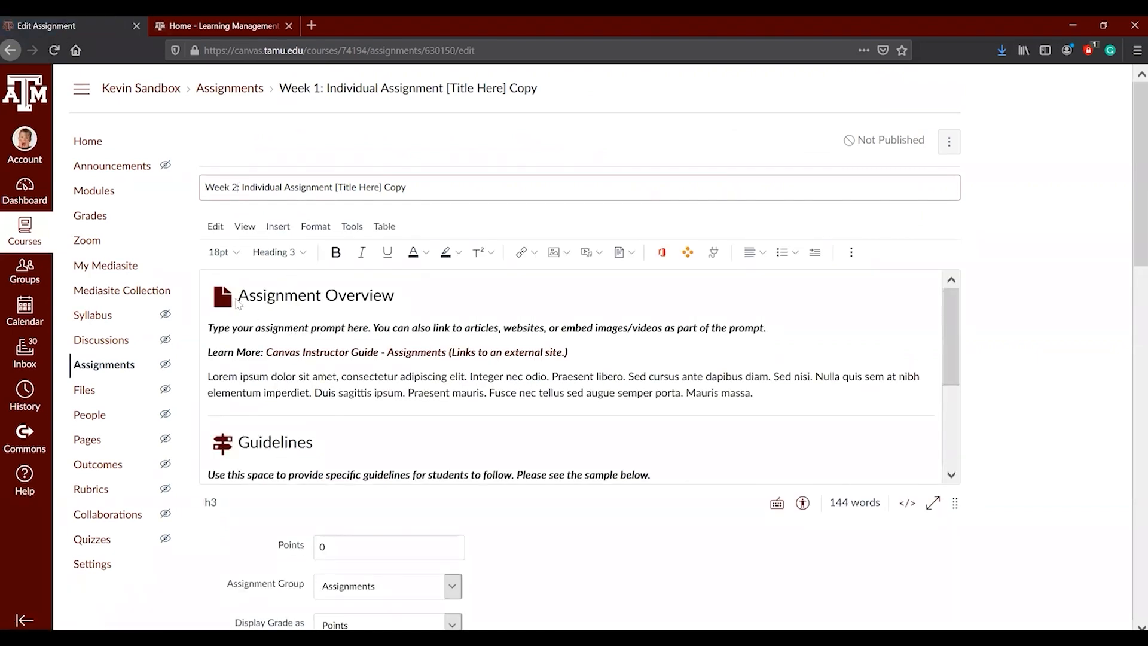
pyautogui.scroll(-4, 290, 417)
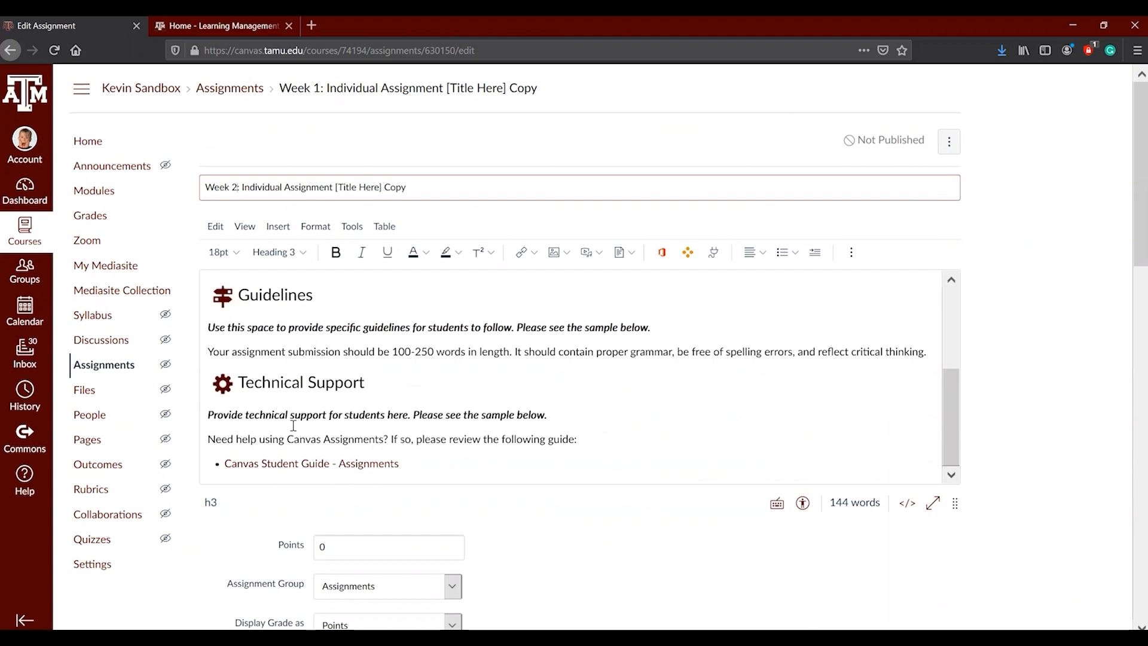
pyautogui.scroll(-1, 565, 468)
pyautogui.scroll(-15, 653, 481)
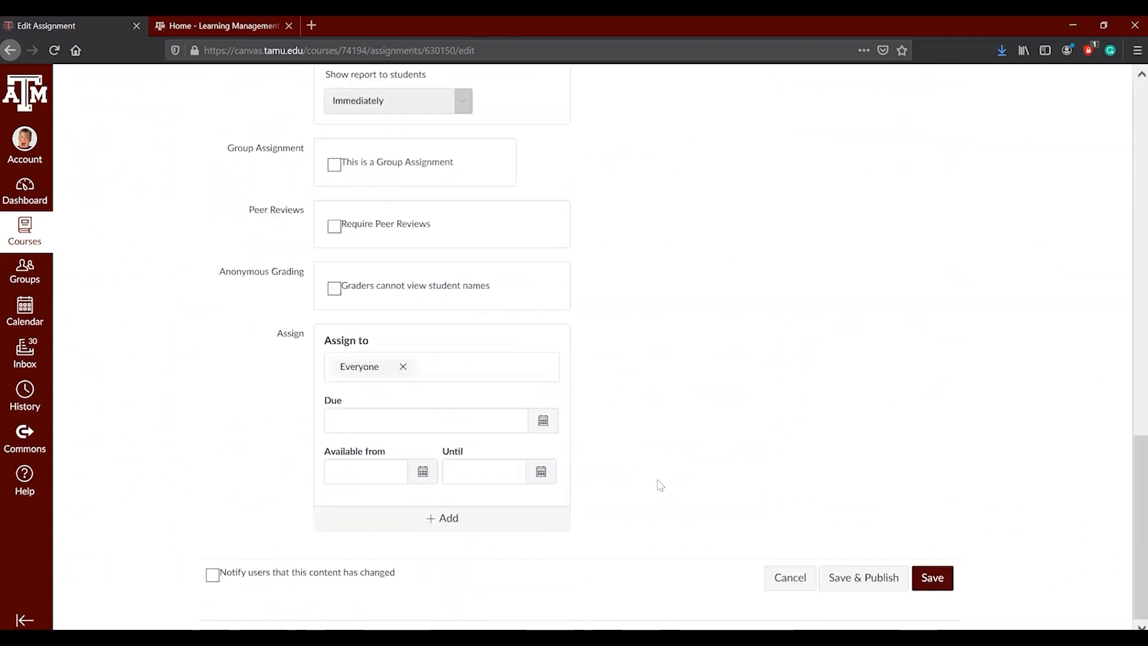
pyautogui.click(790, 585)
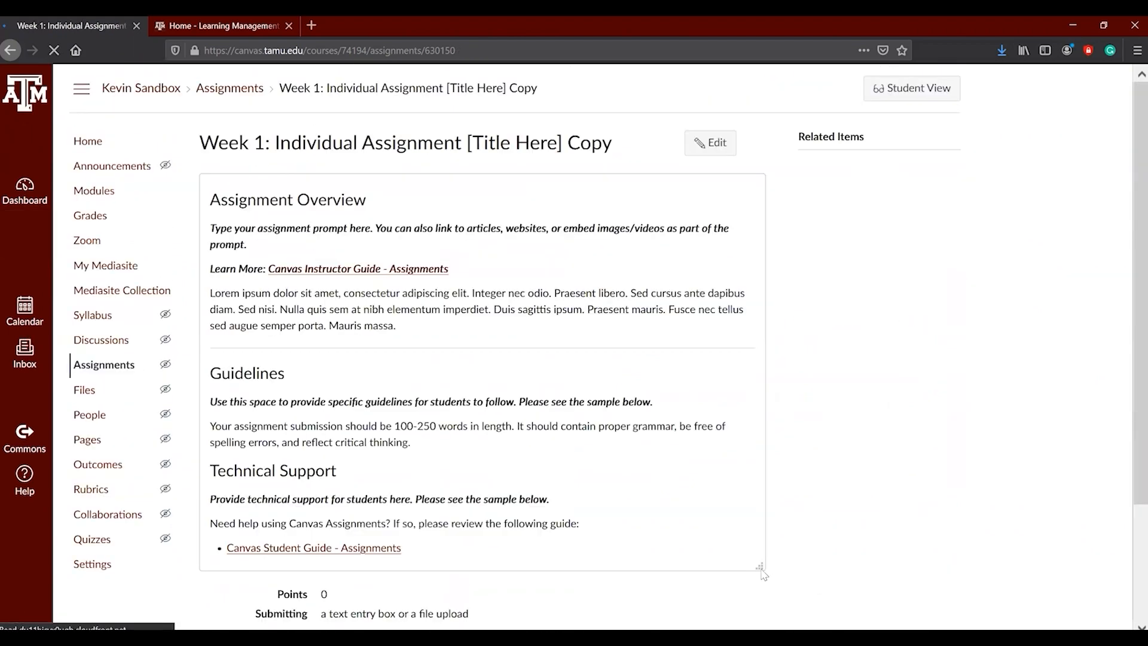
# - Return to the course modules and examine the duplicated assignment under Weekly Activities in the Week 1 module
pyautogui.click(114, 201)
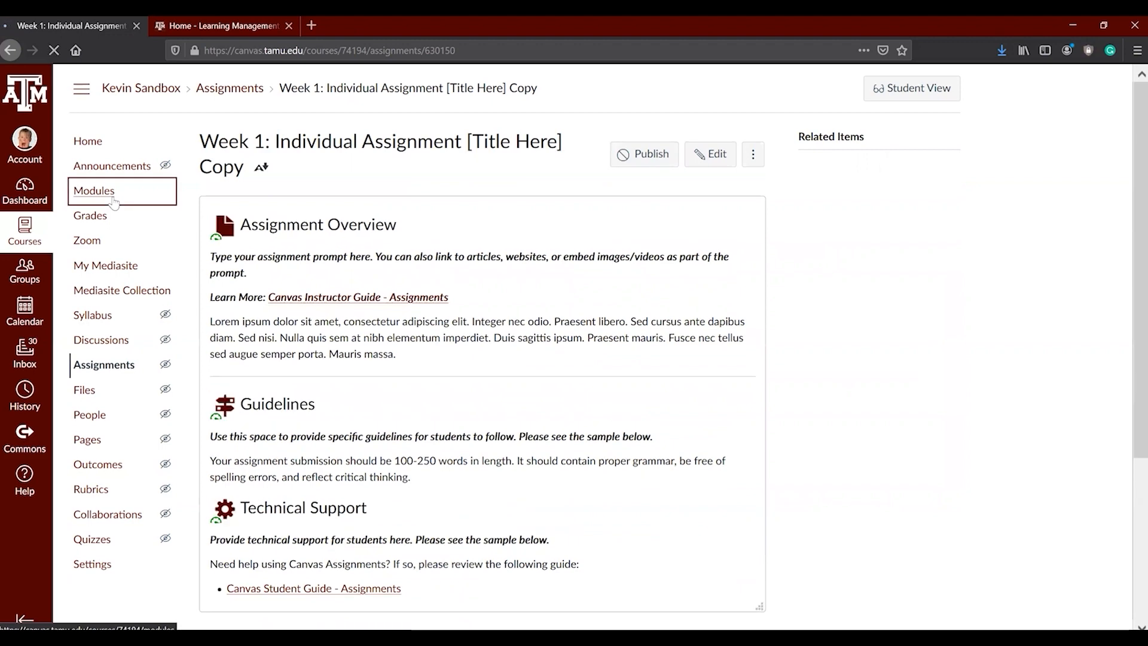
pyautogui.scroll(-6, 450, 411)
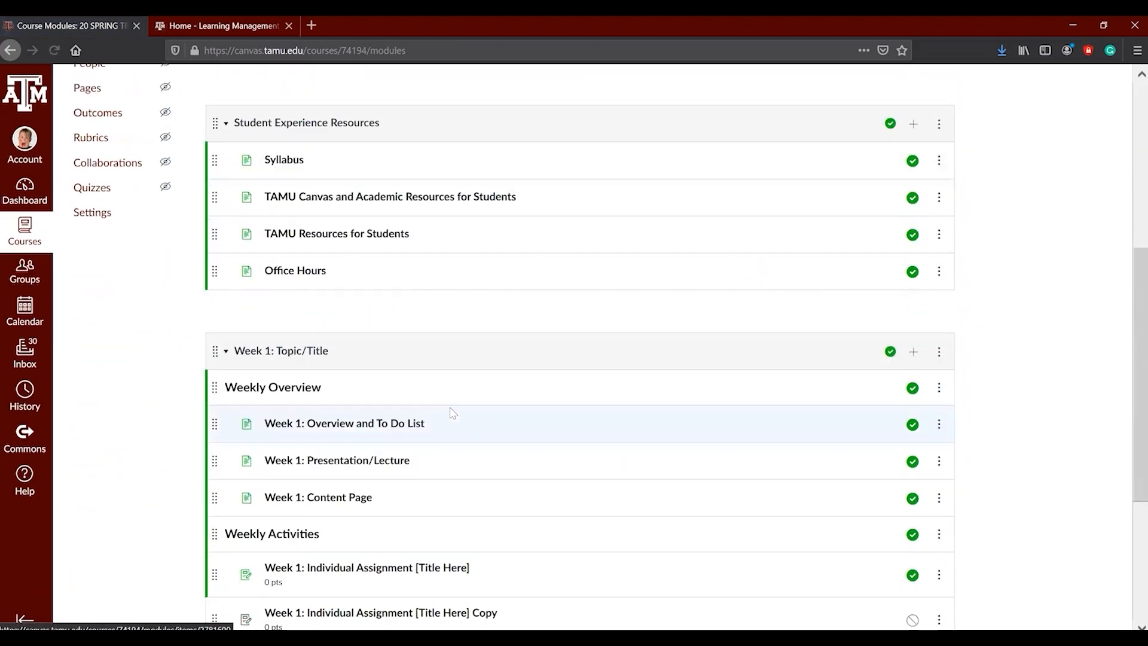
pyautogui.scroll(-2, 453, 413)
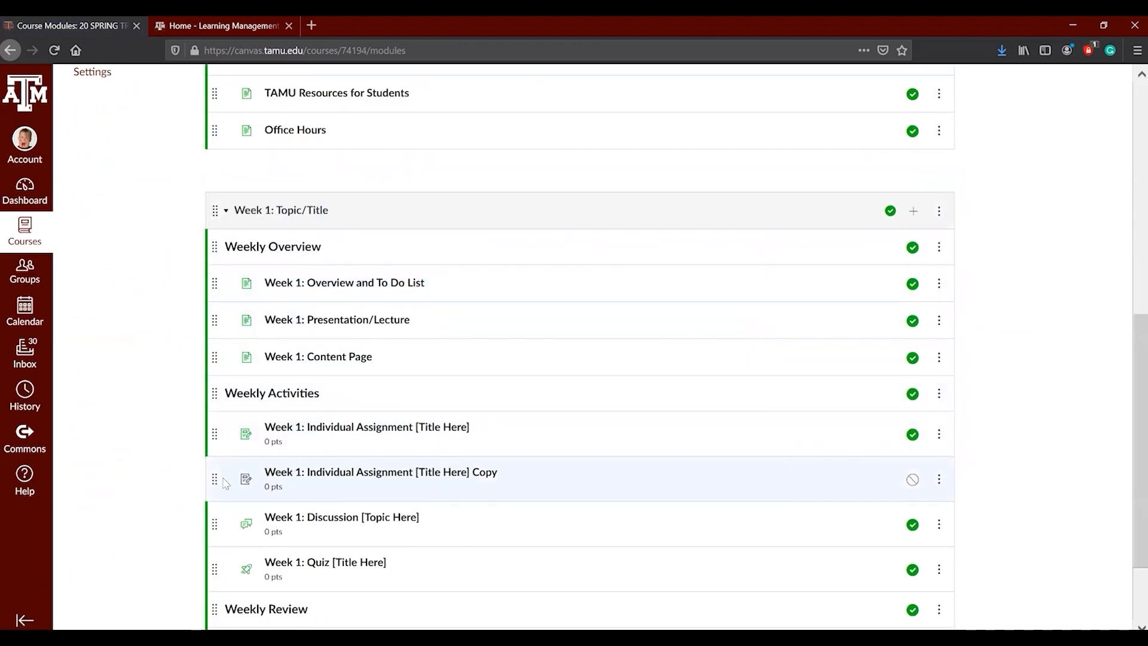
pyautogui.scroll(-2, 225, 483)
pyautogui.scroll(1, 335, 406)
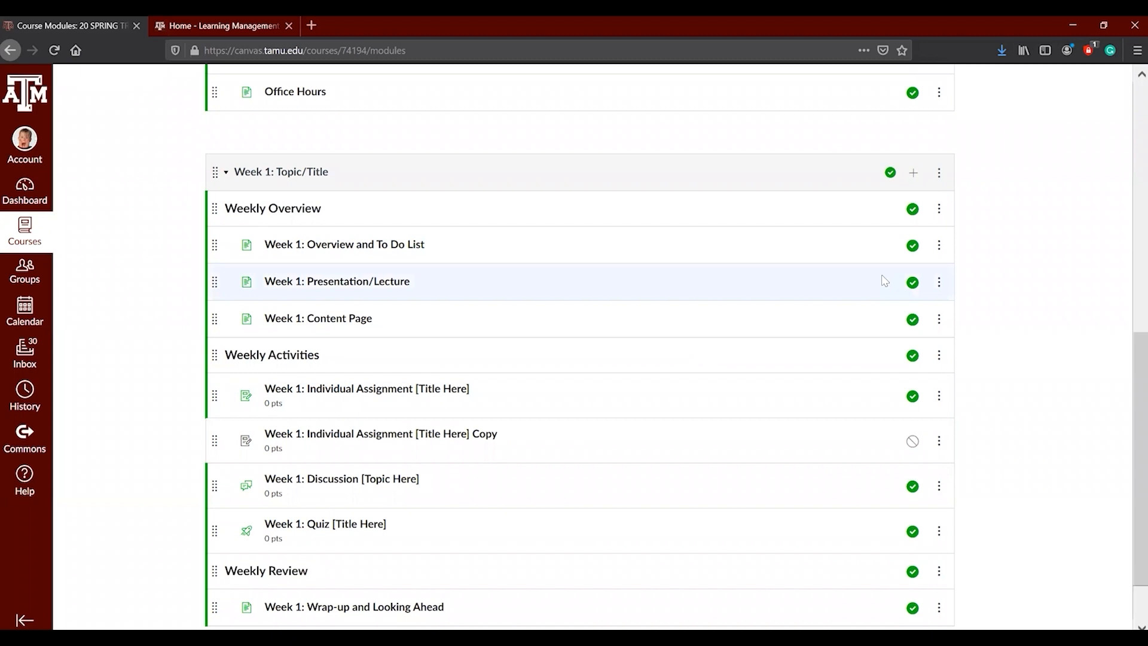
# - Add a new assignment named "Week 1: Introduction Assingment" to the Week 1 module, indented one level
pyautogui.click(914, 174)
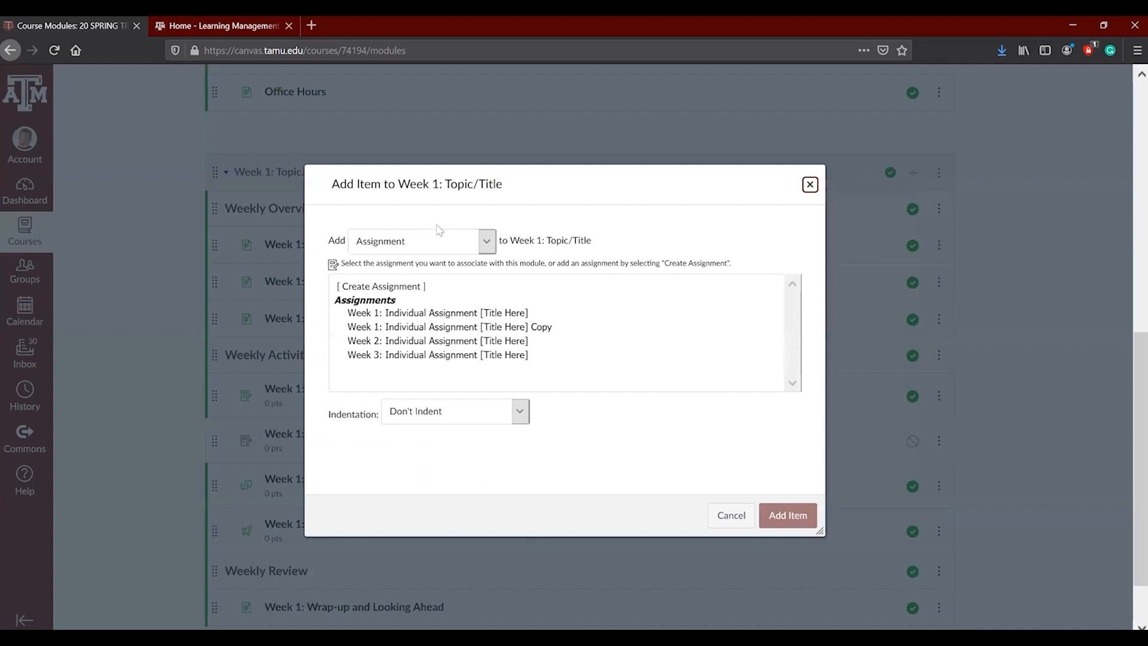
pyautogui.click(392, 247)
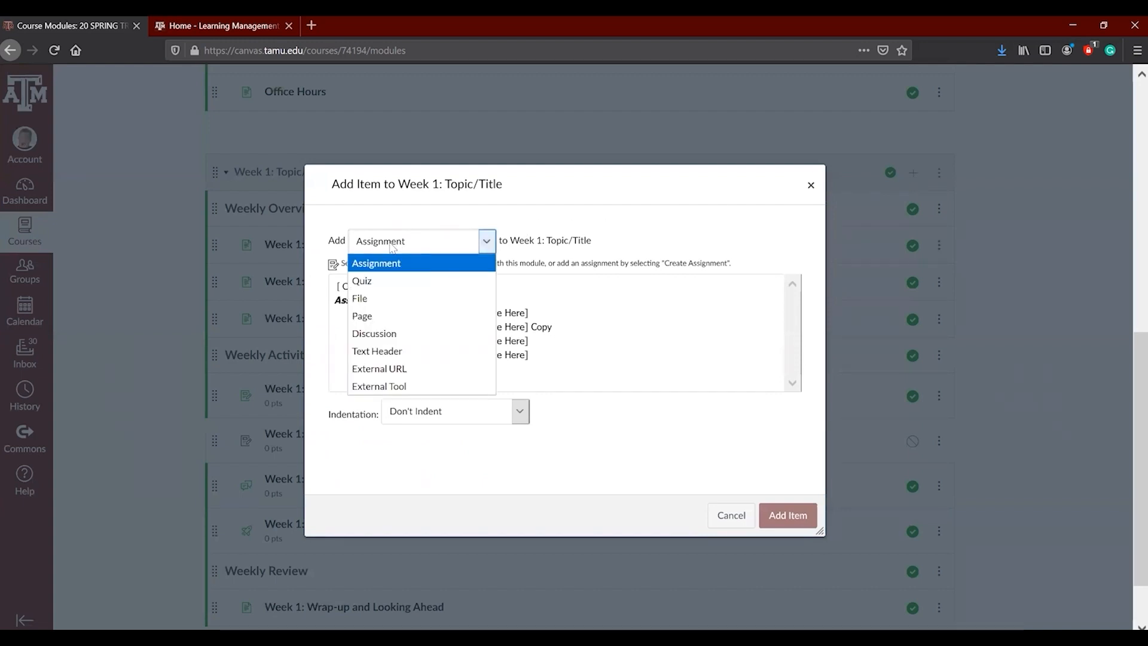
pyautogui.click(391, 247)
pyautogui.click(384, 289)
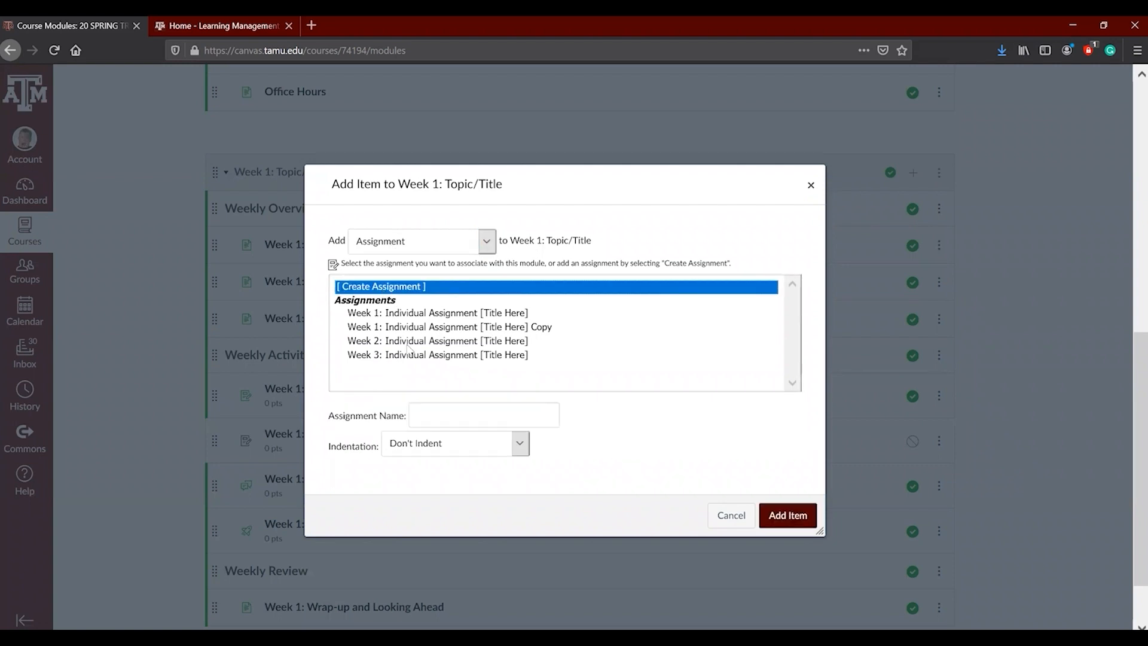
pyautogui.click(434, 420)
pyautogui.write('Week 1: Introduc')
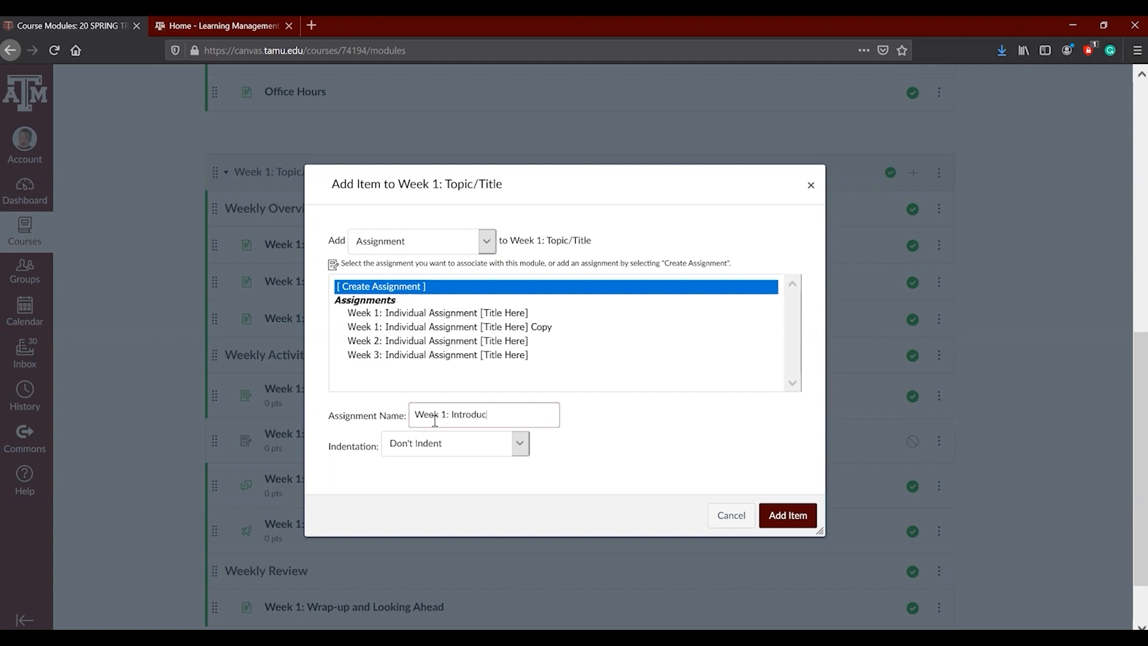
pyautogui.write('tion')
pyautogui.click(445, 444)
pyautogui.click(434, 484)
pyautogui.click(776, 515)
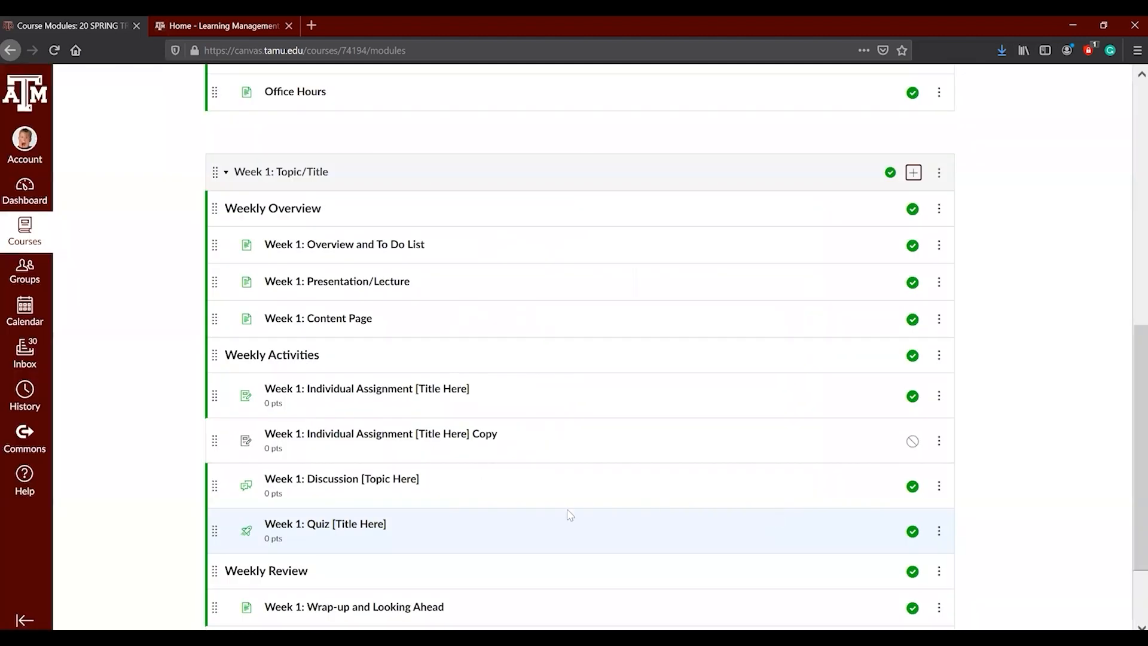
# - Move the new introduction assignment under Weekly Activities, directly below "Week 1: Individual Assignment [Title Here]"
pyautogui.scroll(-2, 533, 514)
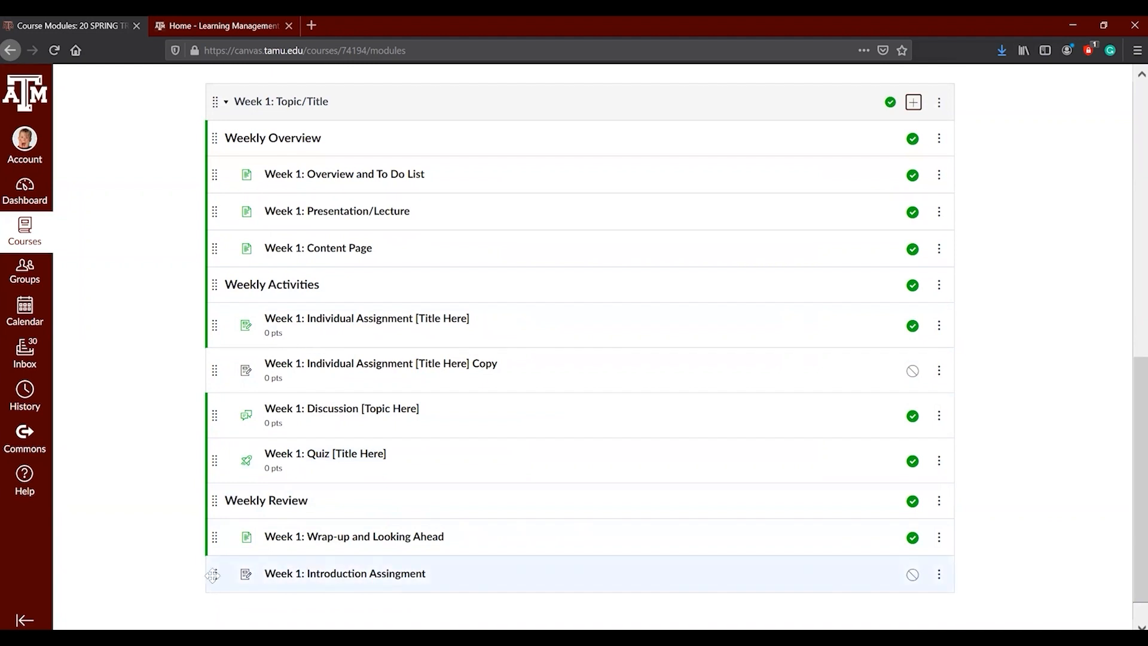
pyautogui.moveTo(213, 575); pyautogui.dragTo(208, 356)
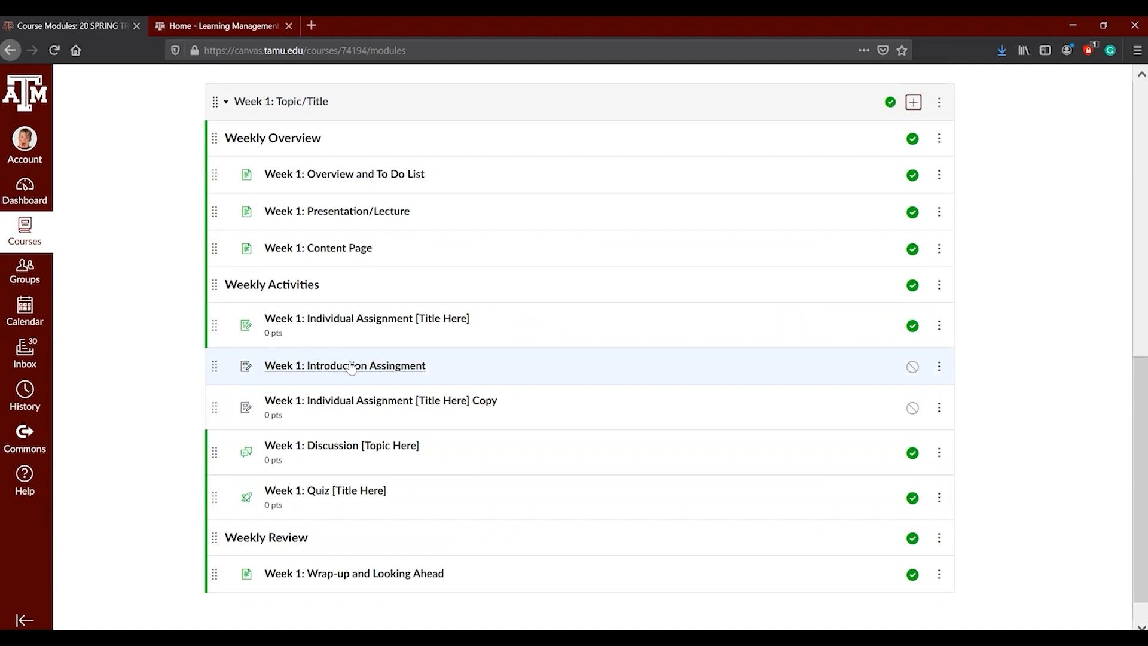
# - Open the introduction assignment, correct its title to "Week 1: Introduction Assignment", and save it without publishing
pyautogui.click(350, 366)
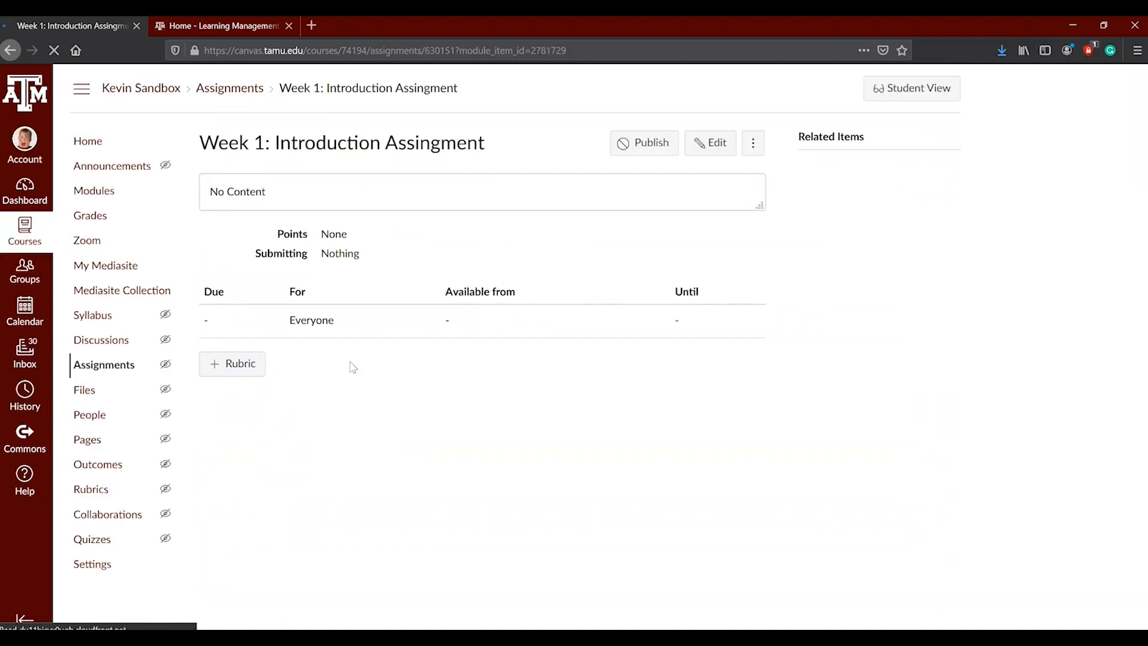
pyautogui.click(712, 144)
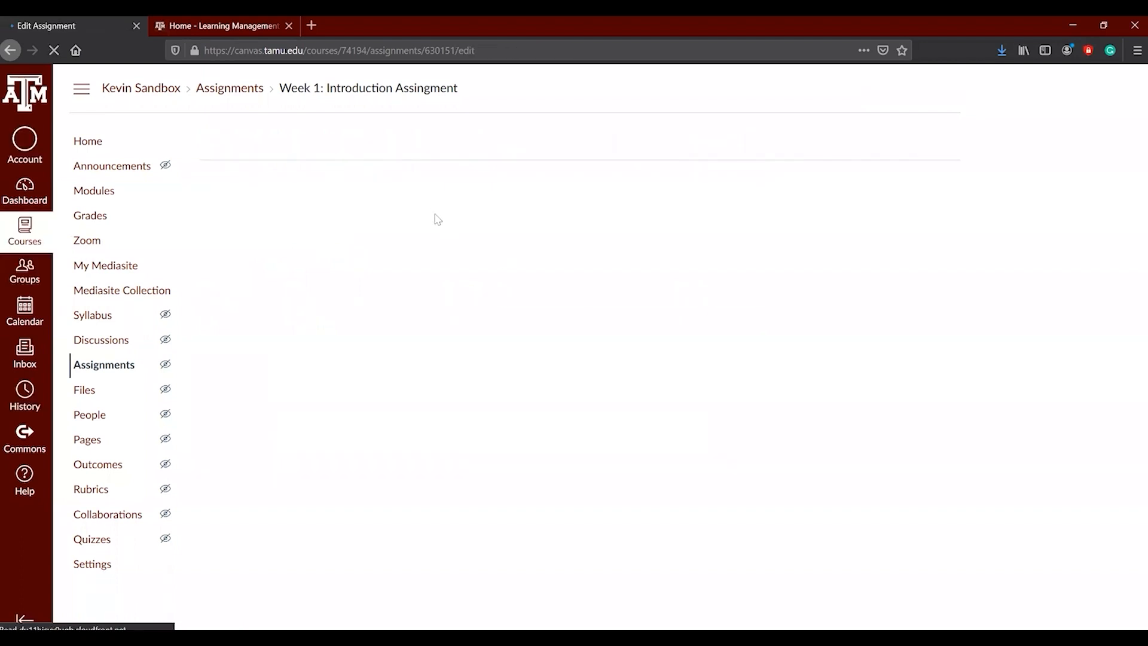
pyautogui.moveTo(312, 187); pyautogui.dragTo(321, 187)
pyautogui.write('gnment')
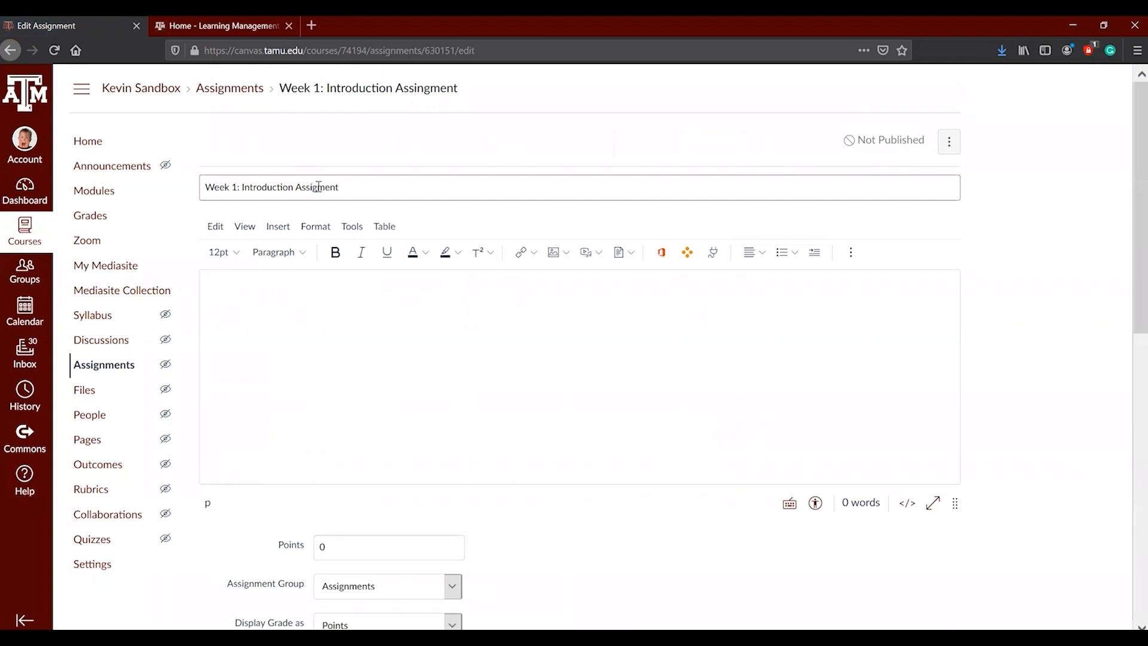
pyautogui.write('n')
pyautogui.click(389, 300)
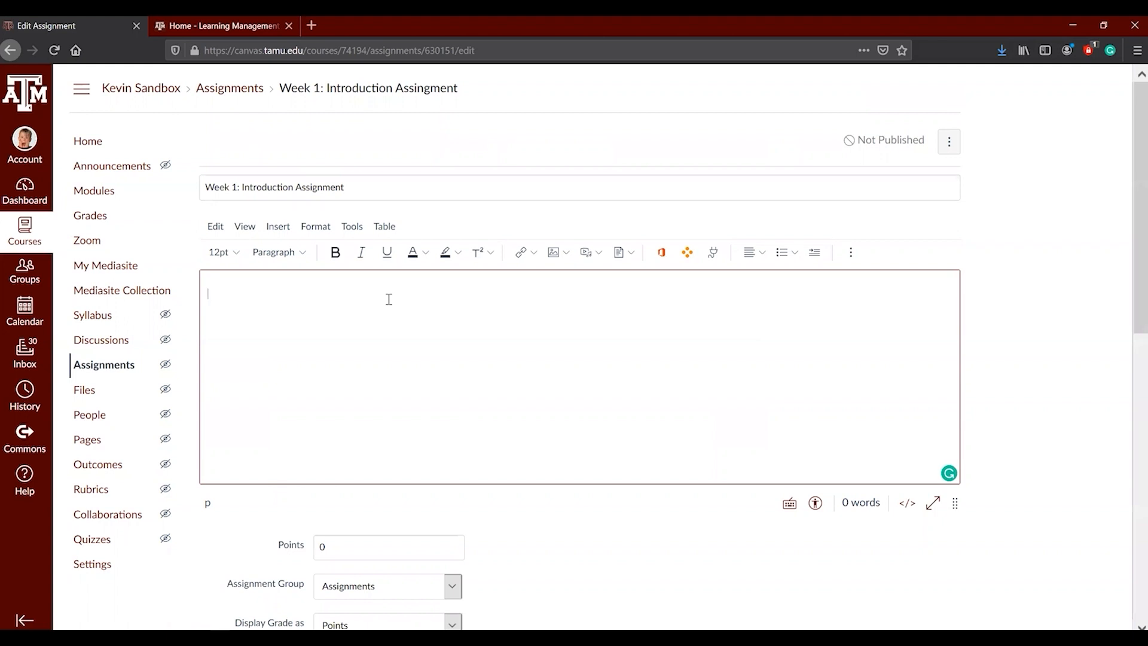
pyautogui.scroll(-4, 389, 299)
pyautogui.scroll(-1, 407, 400)
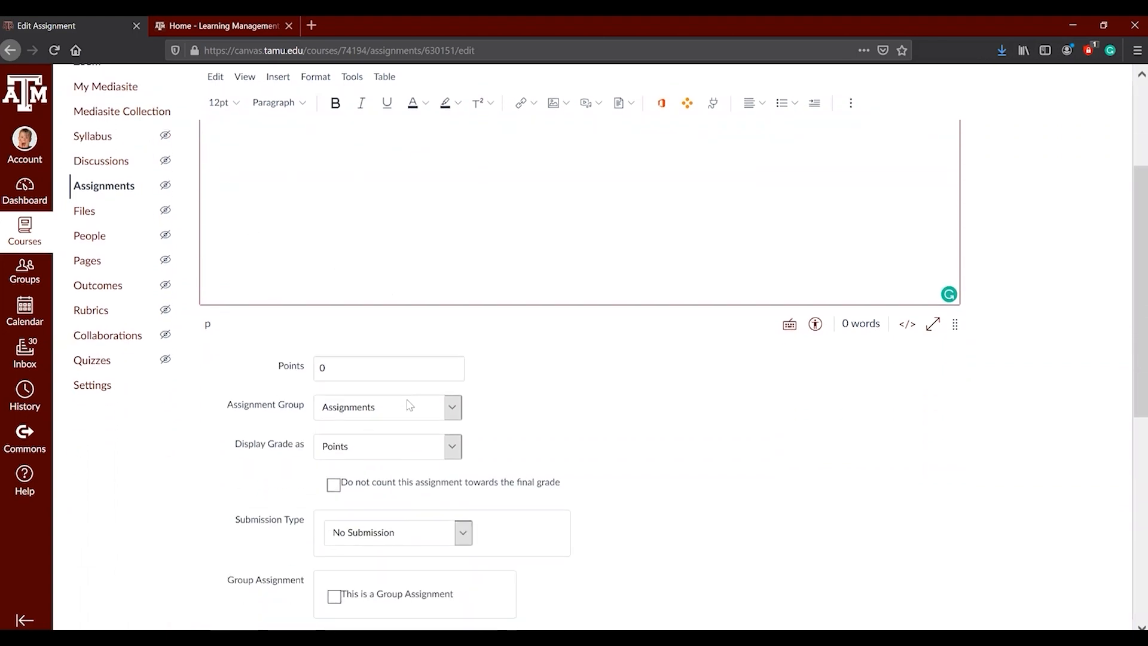
pyautogui.scroll(-1, 409, 405)
pyautogui.scroll(-10, 409, 405)
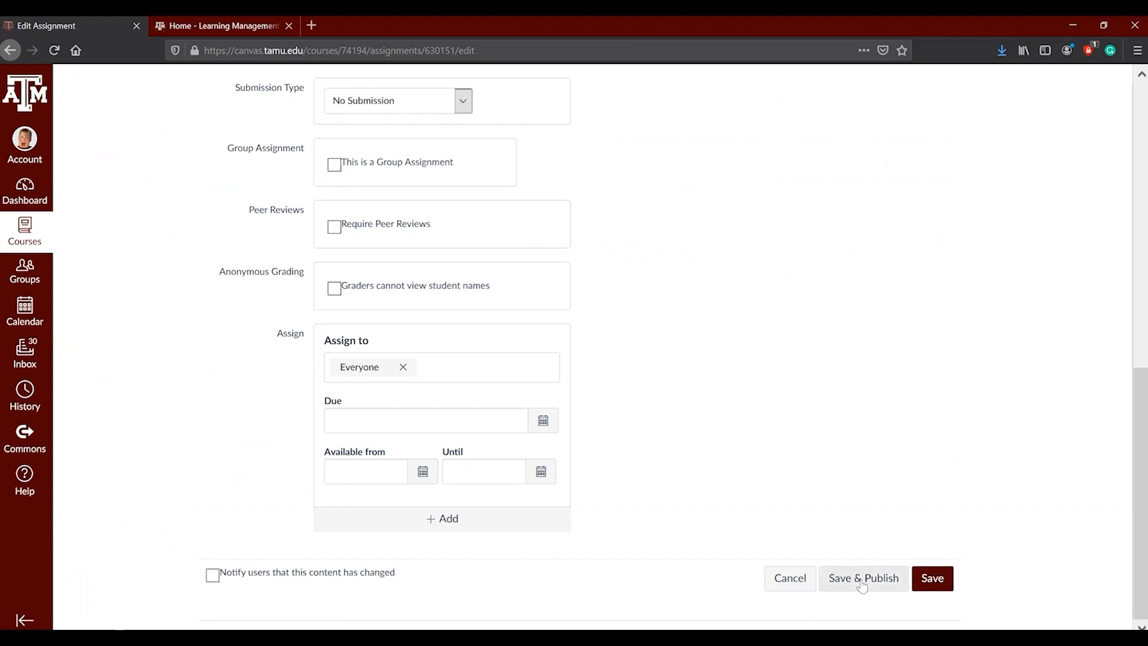
pyautogui.click(935, 580)
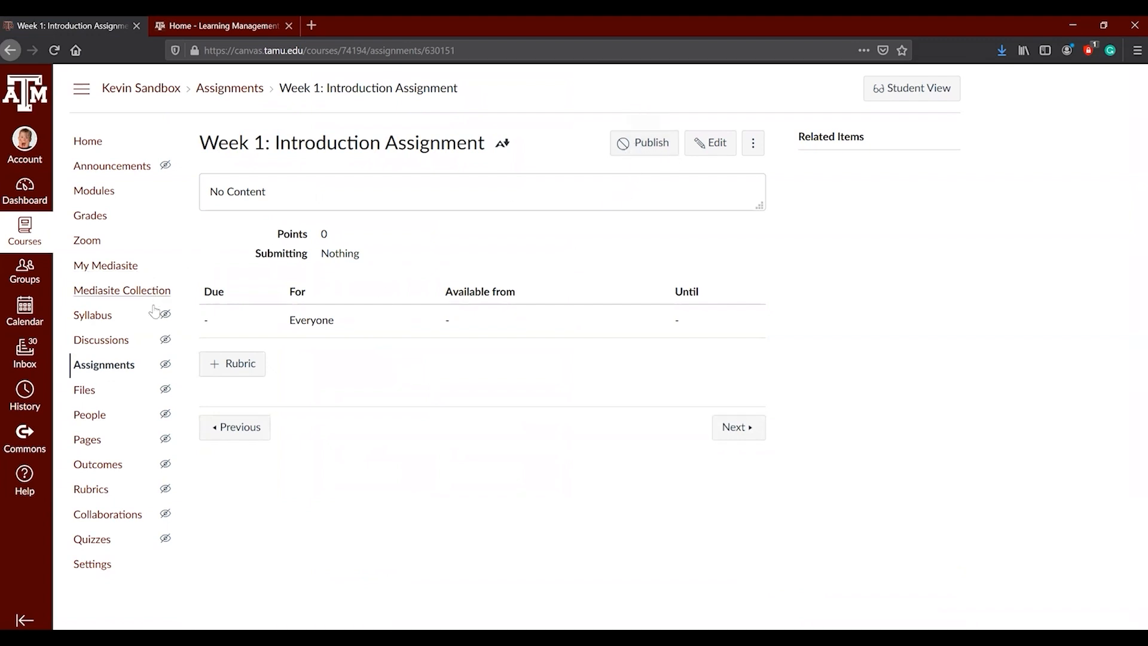
# - Return to the course modules and check the introduction assignment's entry under Weekly Activities in the Week 1 module
pyautogui.click(107, 191)
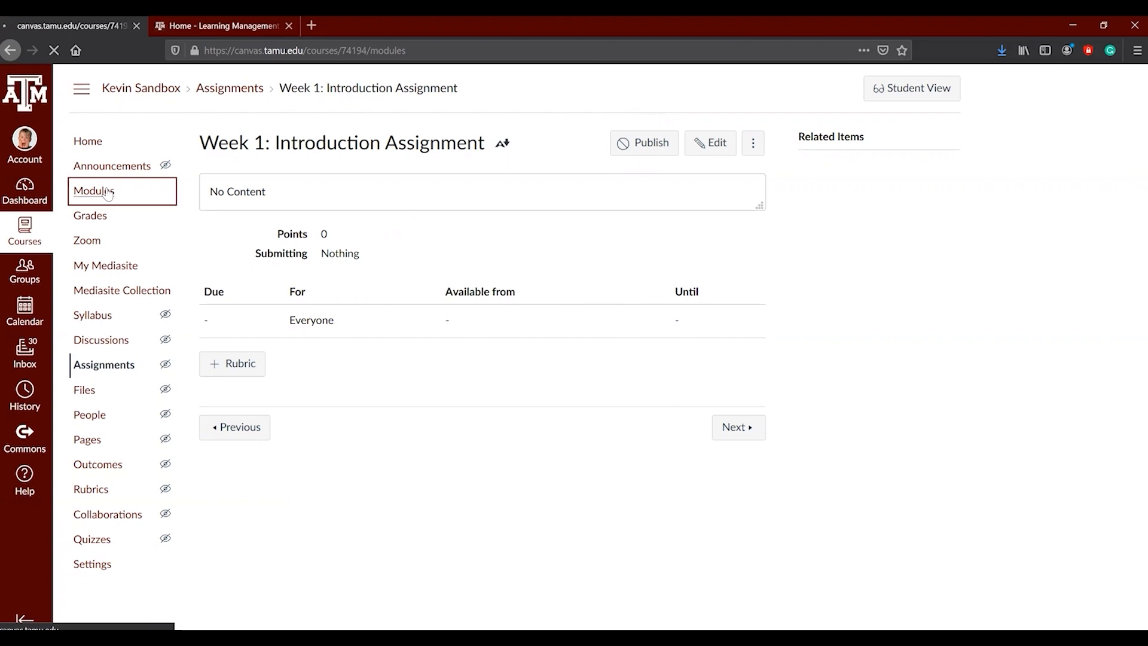
pyautogui.scroll(-5, 455, 454)
pyautogui.scroll(-6, 478, 481)
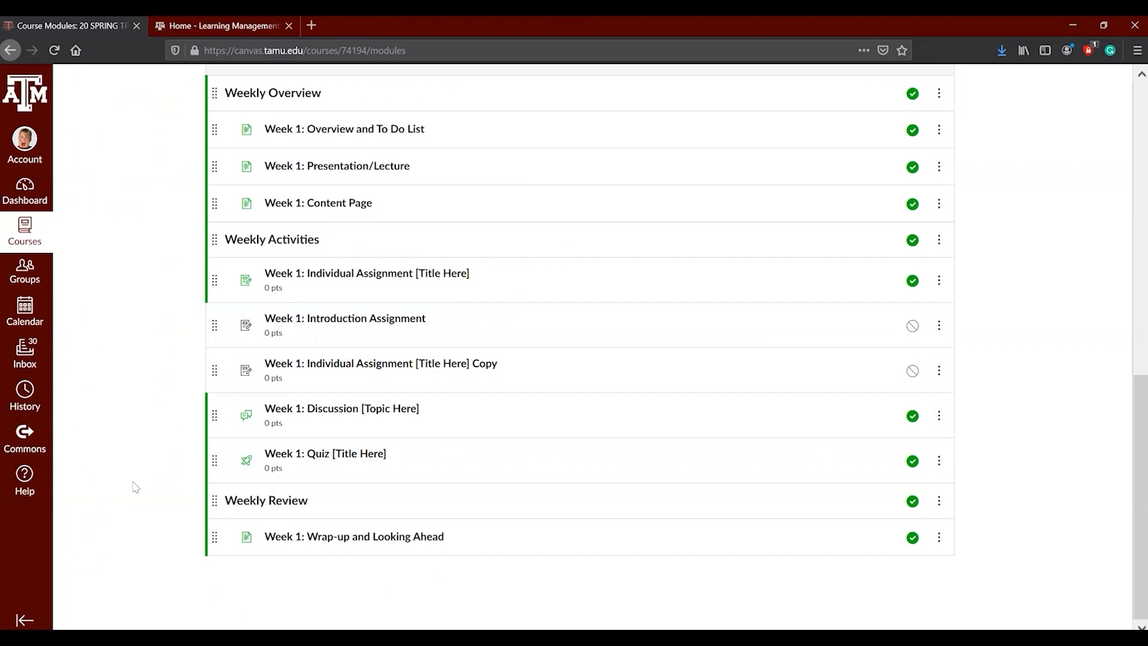
# - Switch to the PowerPoint slide show and advance from the Create Assignment slide to the Rich Content Editor slide
pyautogui.moveTo(282, 637)
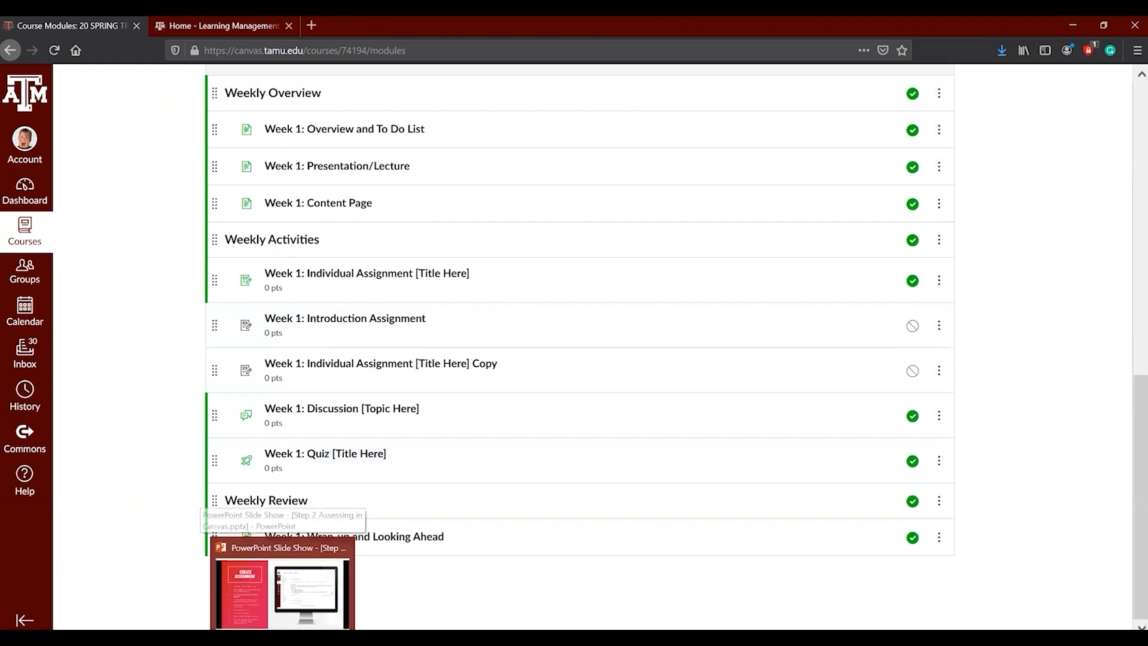
pyautogui.click(277, 599)
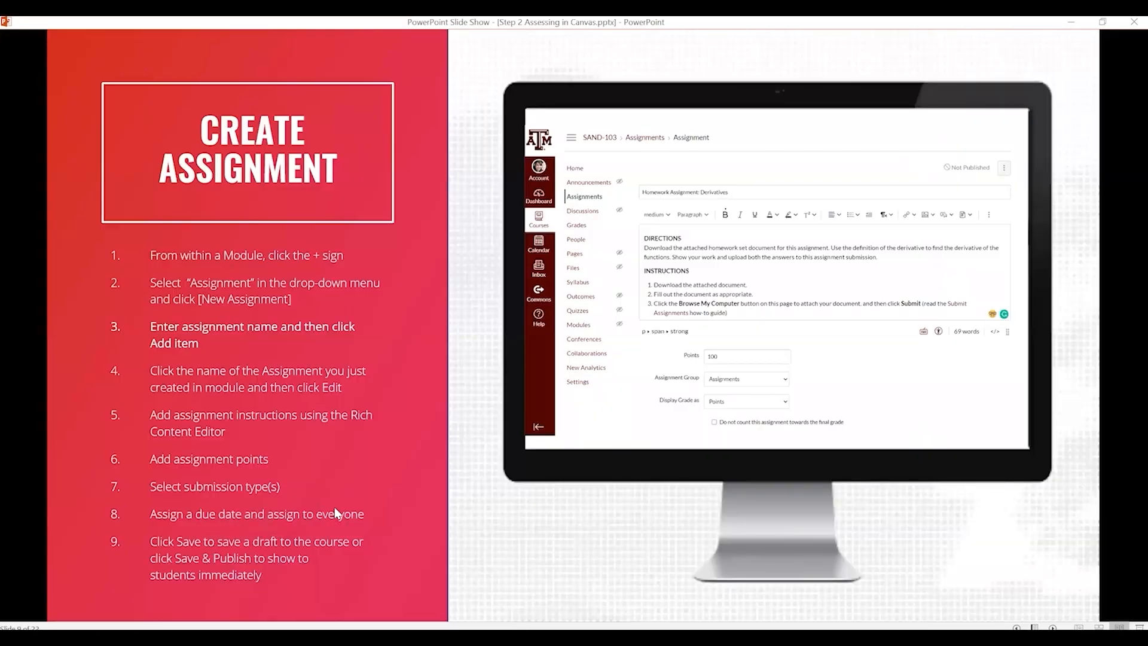
pyautogui.press('Right')
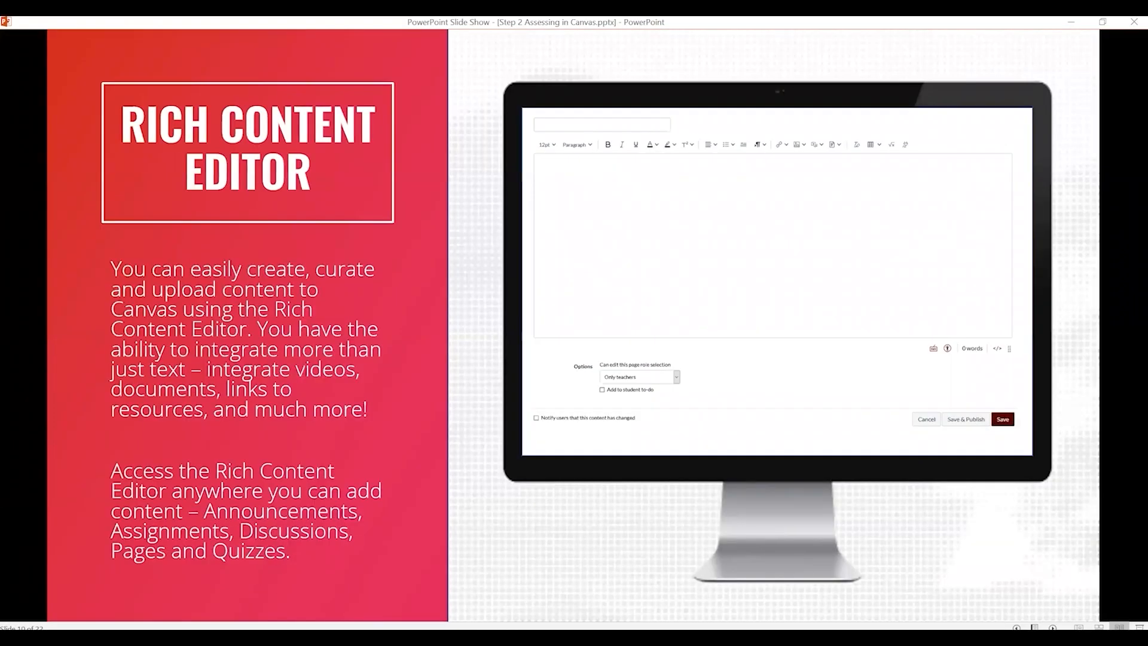
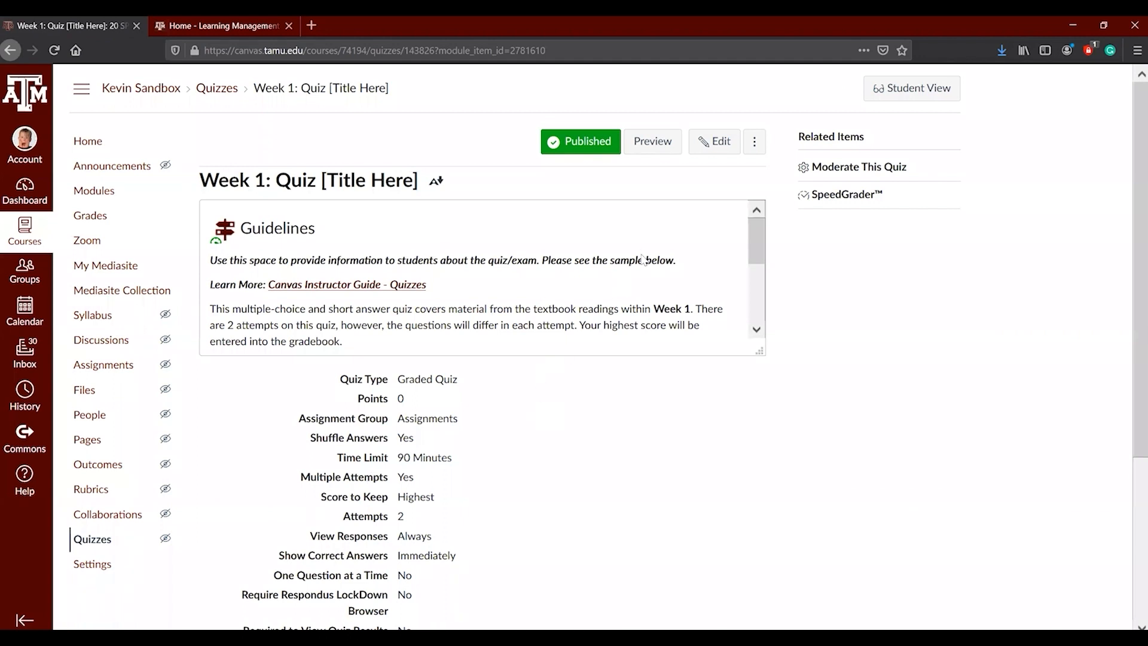
# - Examine the guidelines and settings summary of "Week 1: Quiz [Title Here]", including the Respondus LockDown Browser requirement
pyautogui.scroll(-2, 644, 260)
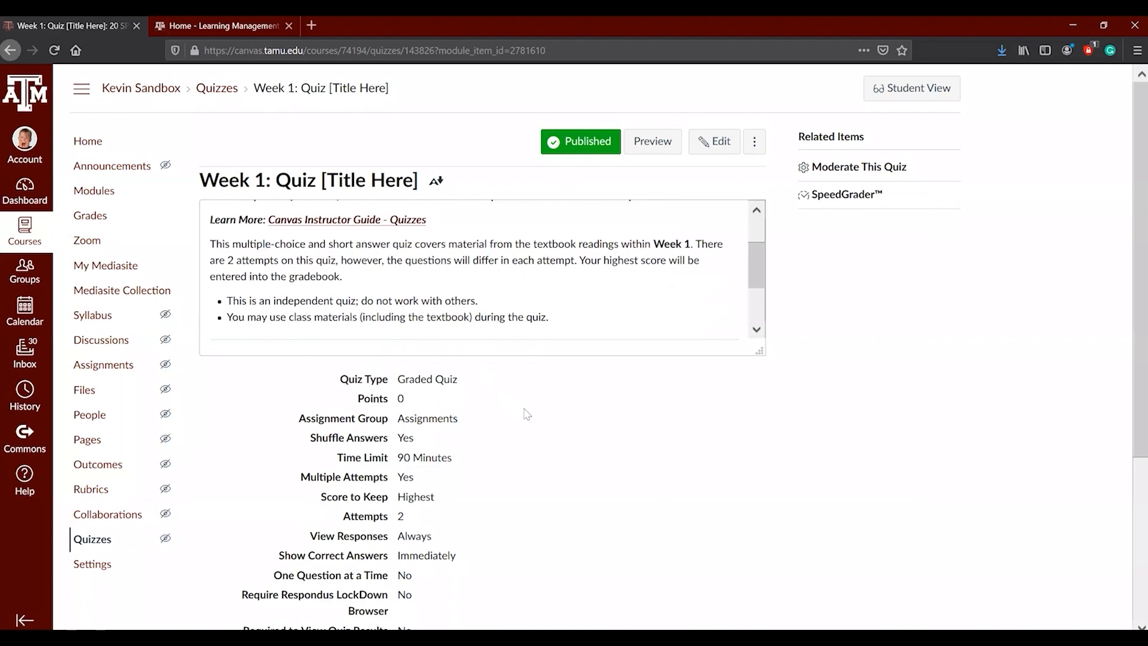
pyautogui.scroll(-3, 610, 416)
pyautogui.scroll(3, 610, 416)
pyautogui.scroll(2, 478, 310)
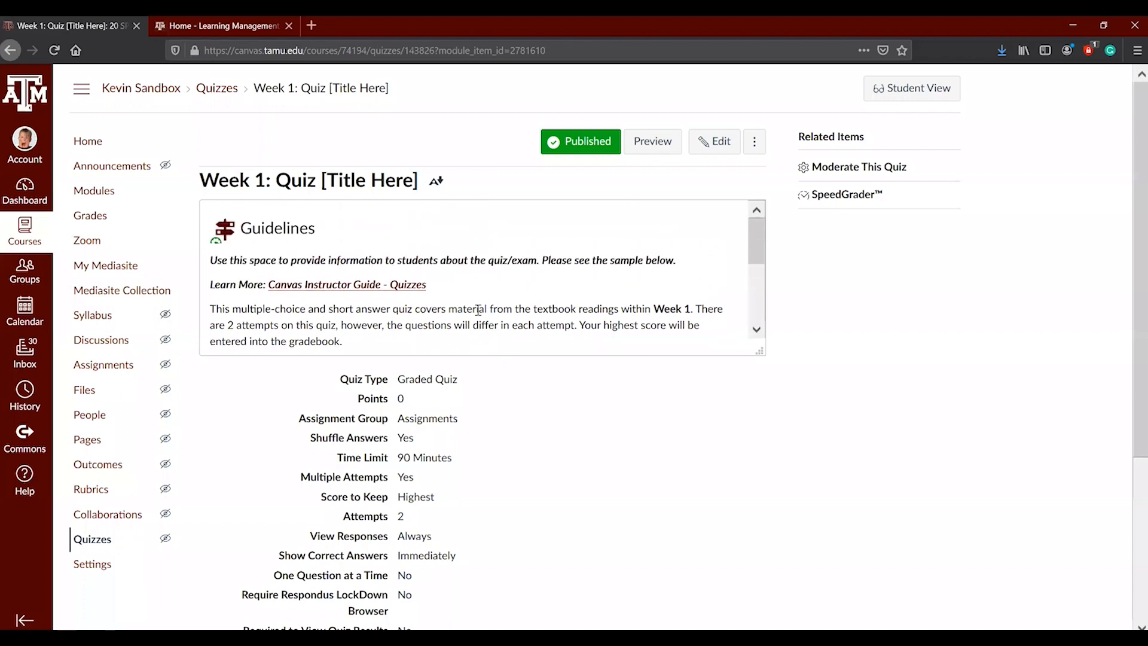
pyautogui.scroll(-3, 322, 275)
pyautogui.scroll(3, 374, 259)
pyautogui.scroll(-2, 378, 347)
pyautogui.scroll(-2, 404, 395)
pyautogui.scroll(-1, 404, 394)
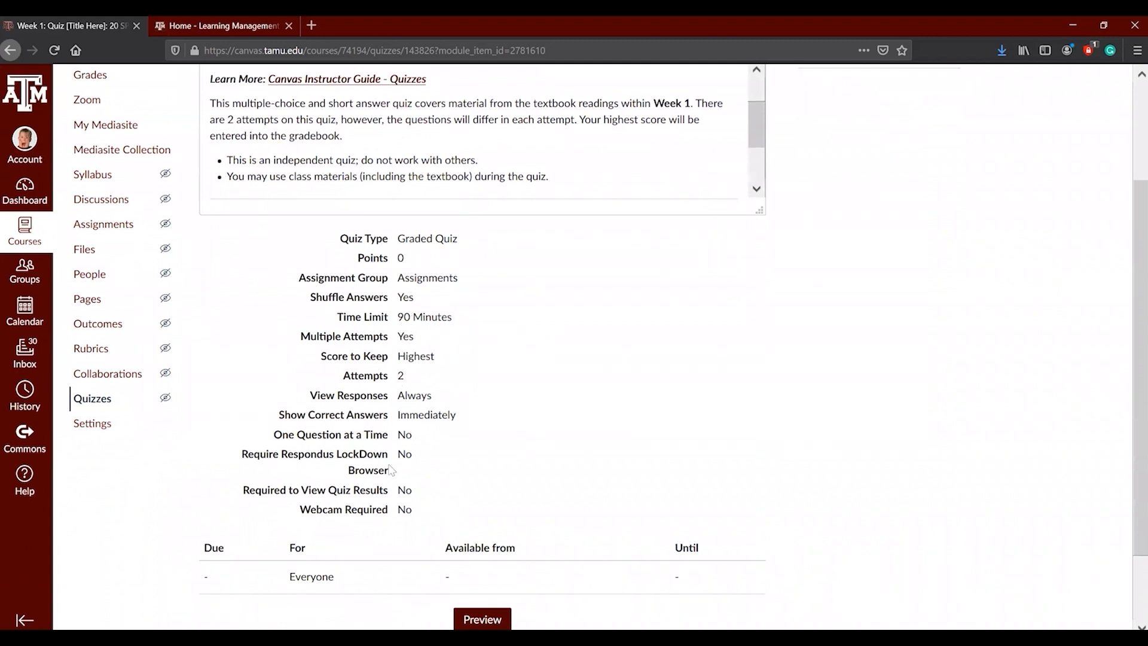
pyautogui.moveTo(254, 453); pyautogui.dragTo(359, 482)
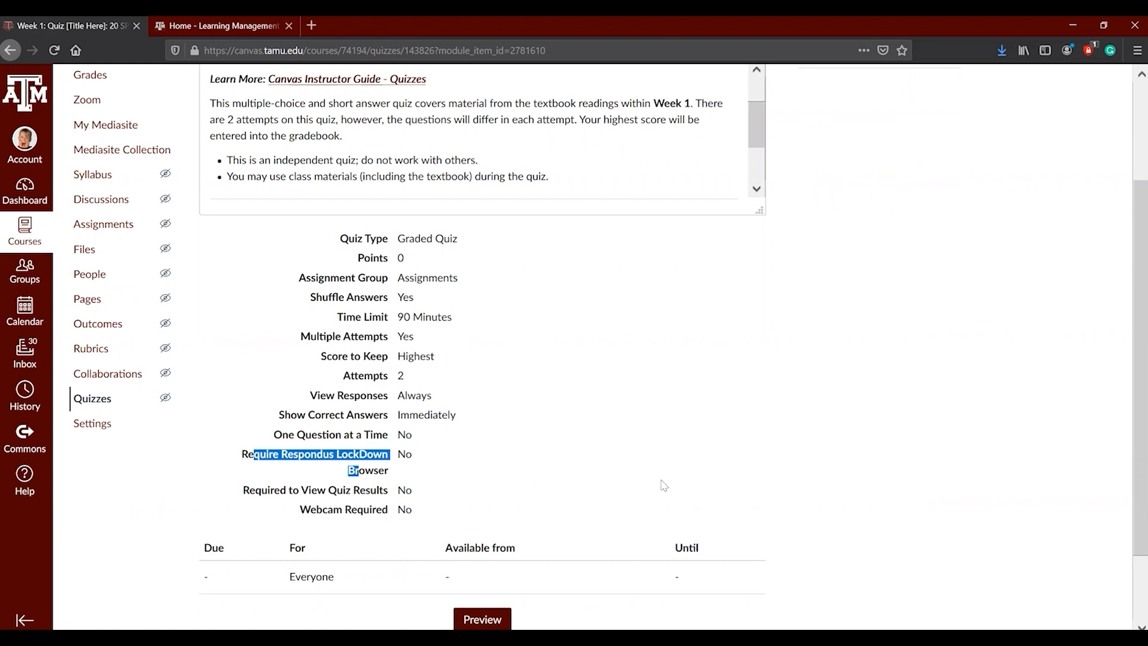
pyautogui.scroll(3, 747, 480)
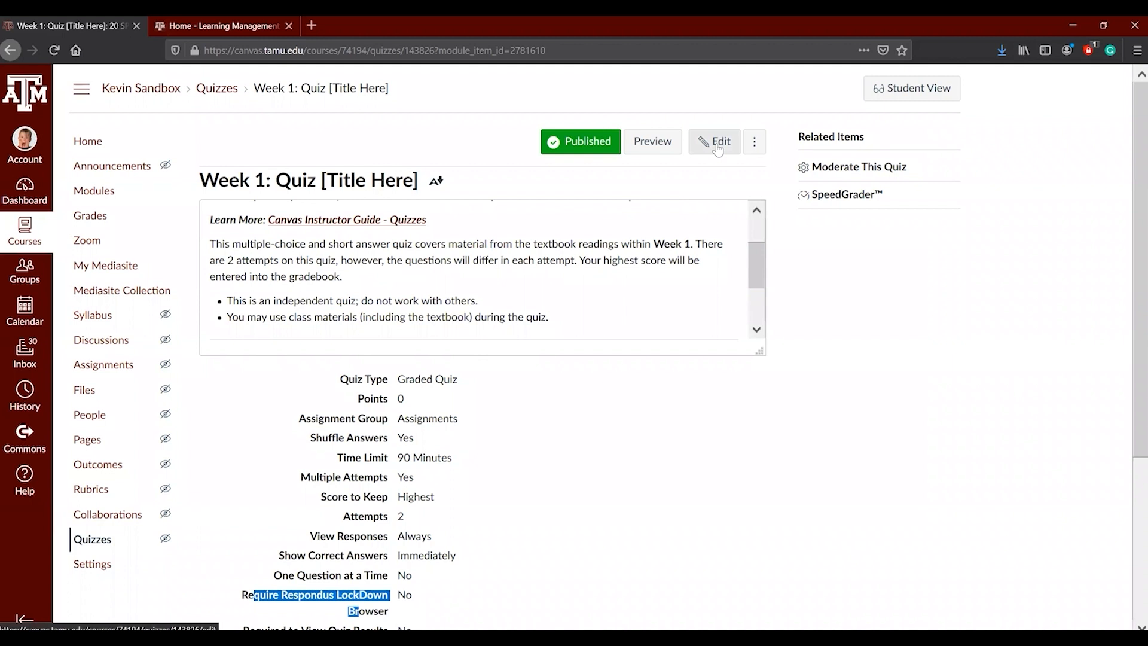
# - Open "Week 1: Quiz [Title Here]" for editing and review its instructions, including the Guidelines and Technical Support sections
pyautogui.click(718, 143)
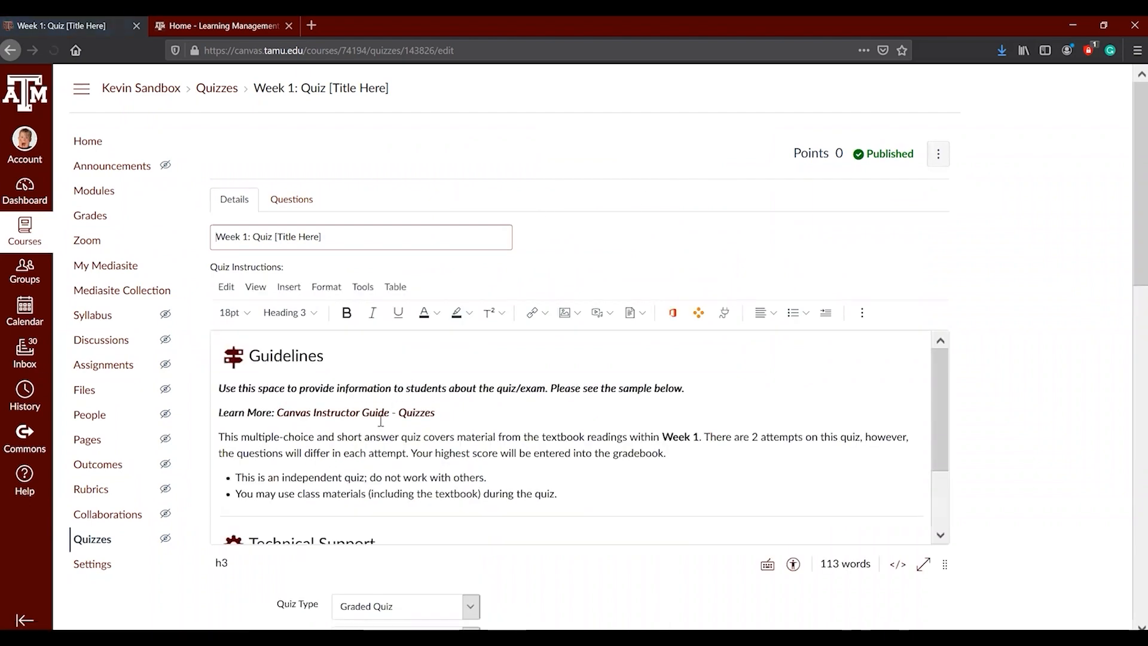
pyautogui.scroll(-1, 378, 421)
pyautogui.scroll(2, 377, 421)
pyautogui.scroll(-3, 369, 437)
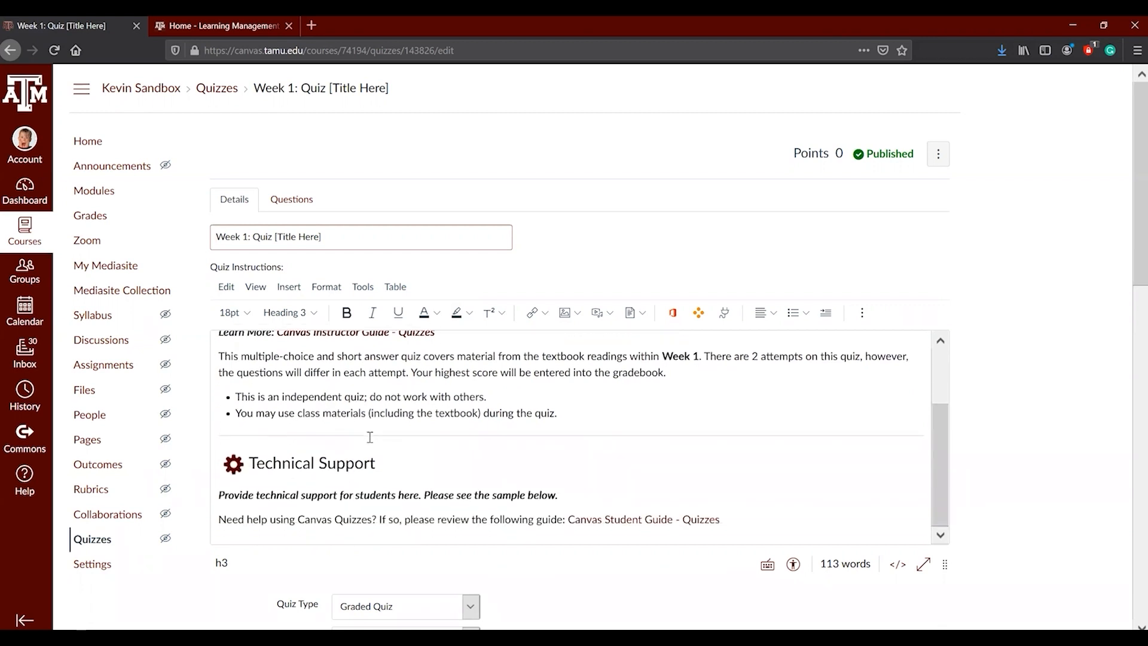
pyautogui.scroll(-2, 370, 437)
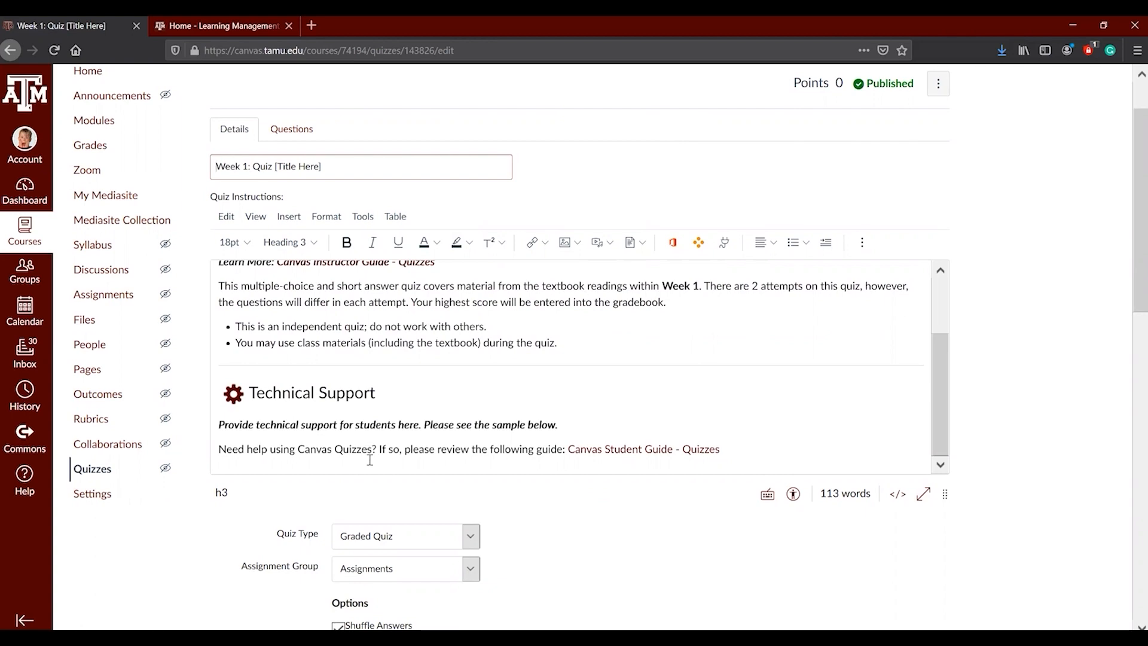
pyautogui.scroll(-4, 410, 460)
pyautogui.scroll(-2, 410, 463)
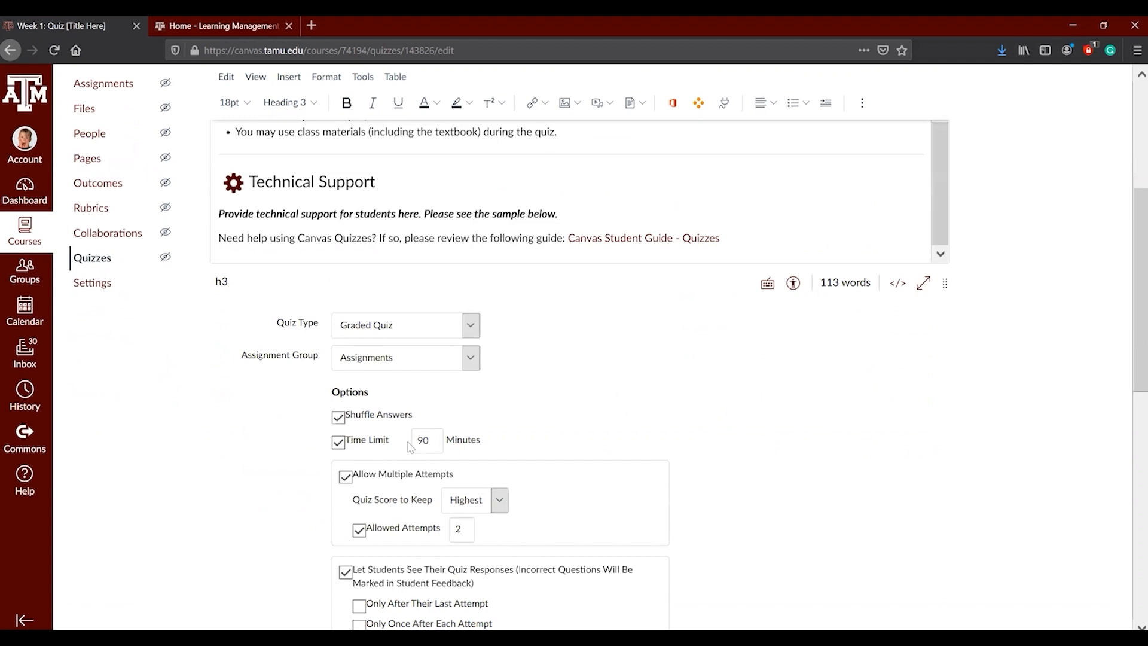
# - Review the available quiz types and assignment groups, keeping Graded Quiz and the Assignments group
pyautogui.click(410, 324)
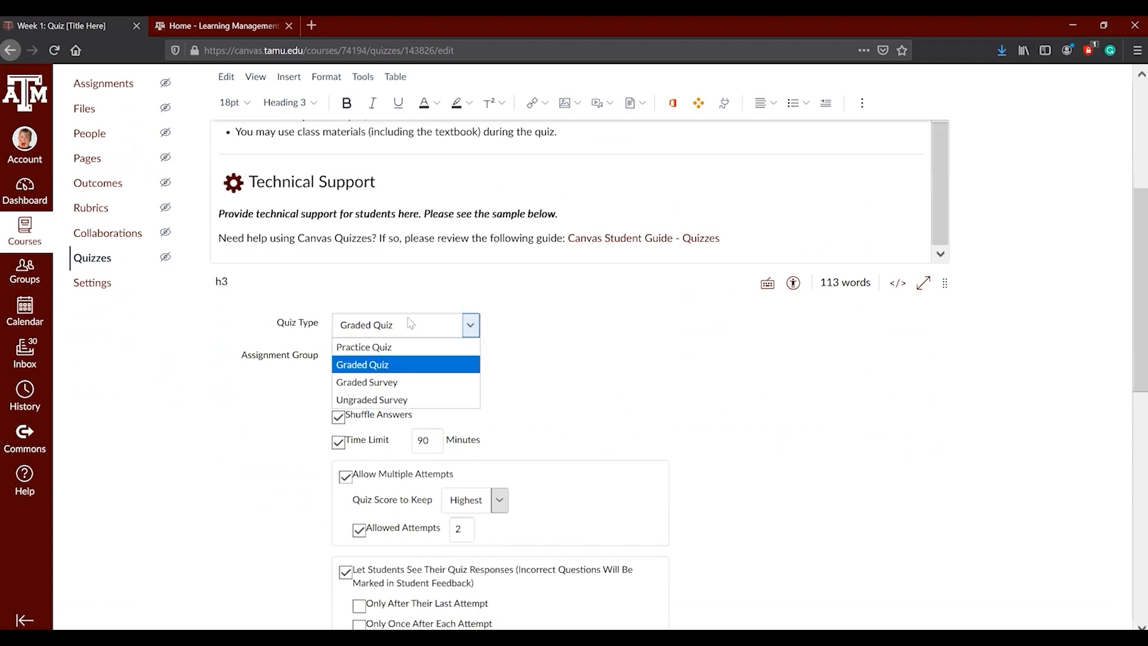
pyautogui.click(413, 368)
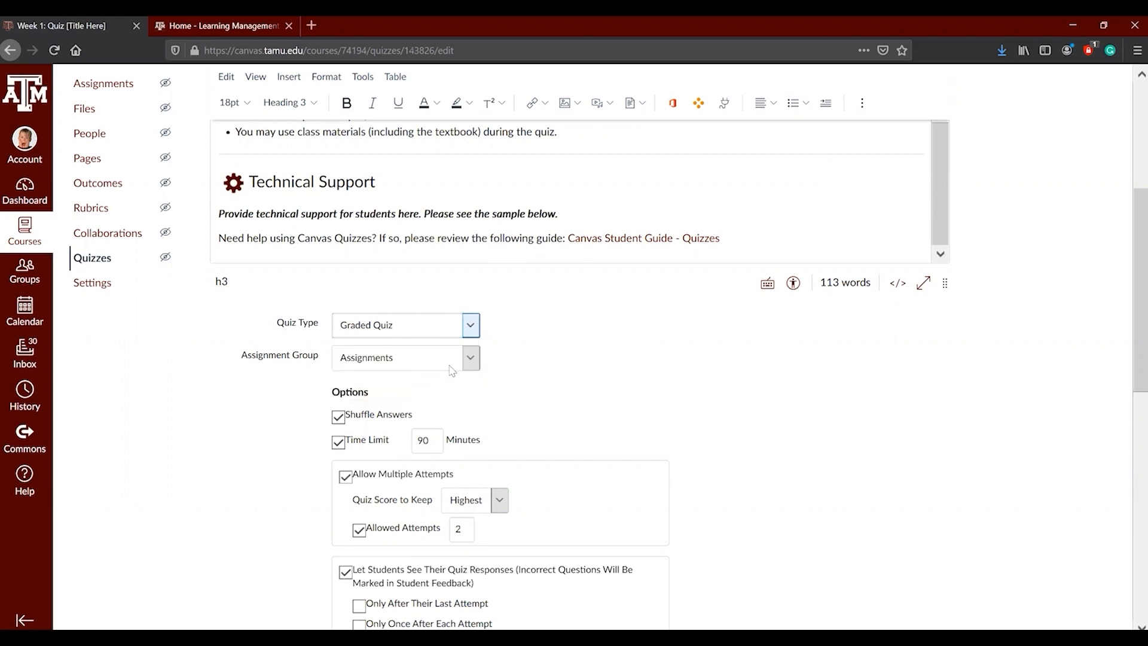
pyautogui.click(450, 364)
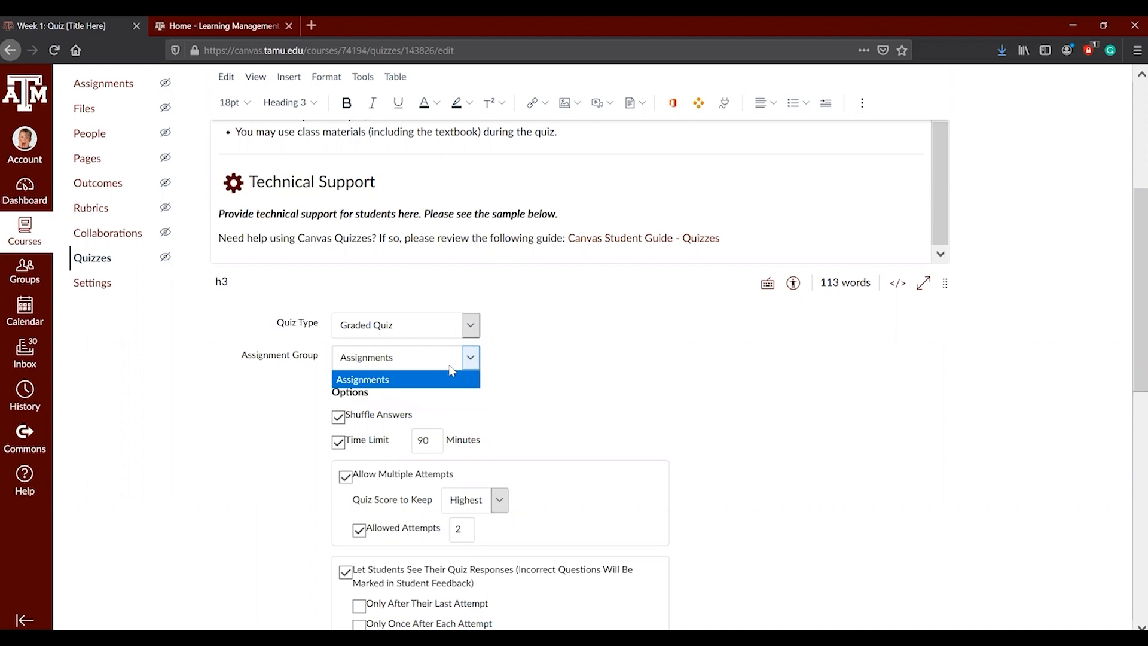
pyautogui.click(515, 375)
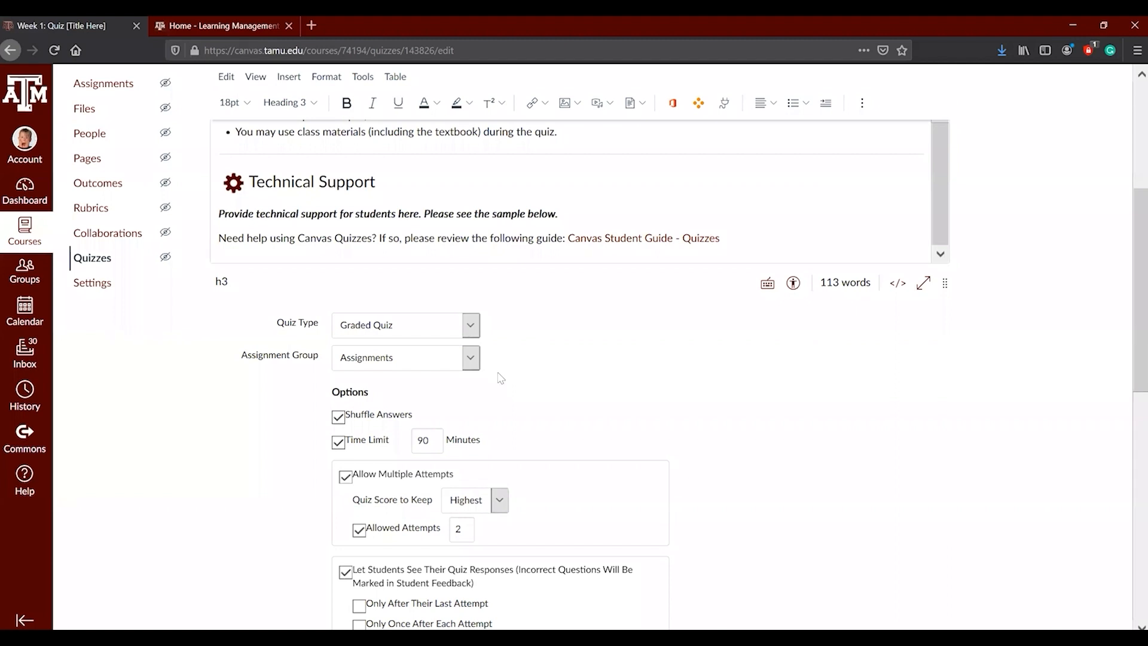
# - Examine the quiz's Shuffle Answers, Time Limit and Allow Multiple Attempts options without changing them
pyautogui.scroll(-2, 499, 375)
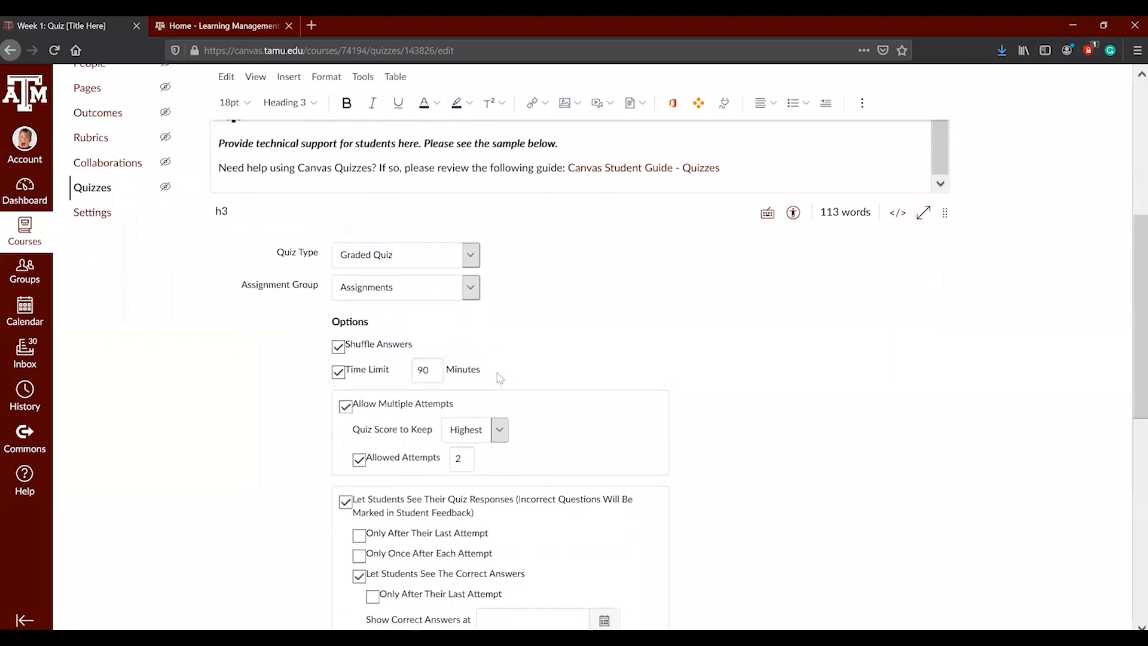
pyautogui.click(357, 351)
pyautogui.click(356, 351)
pyautogui.scroll(-2, 376, 377)
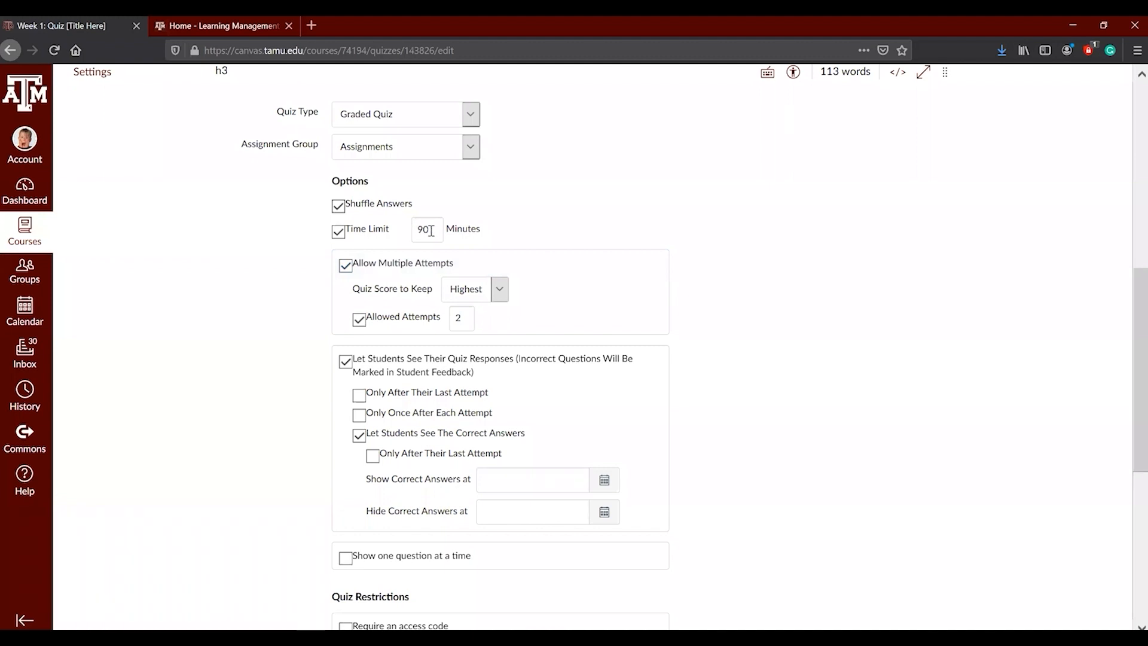
# - Review the Quiz Score to Keep choices and disable Allowed Attempts and Allow Multiple Attempts
pyautogui.click(393, 269)
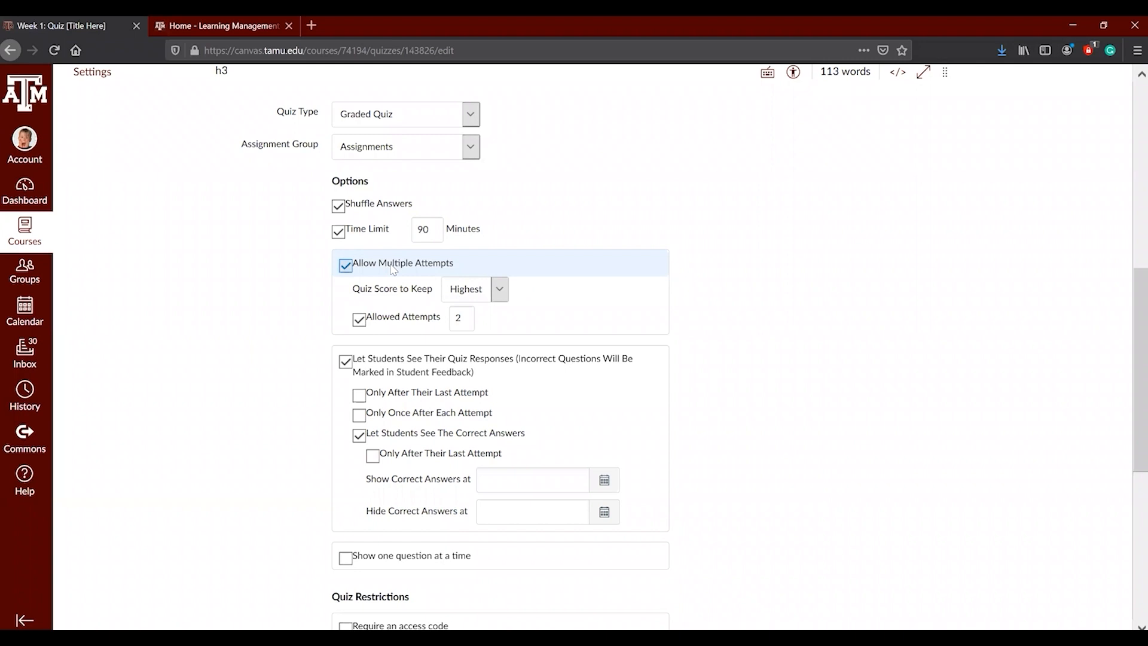
pyautogui.click(392, 269)
pyautogui.click(468, 295)
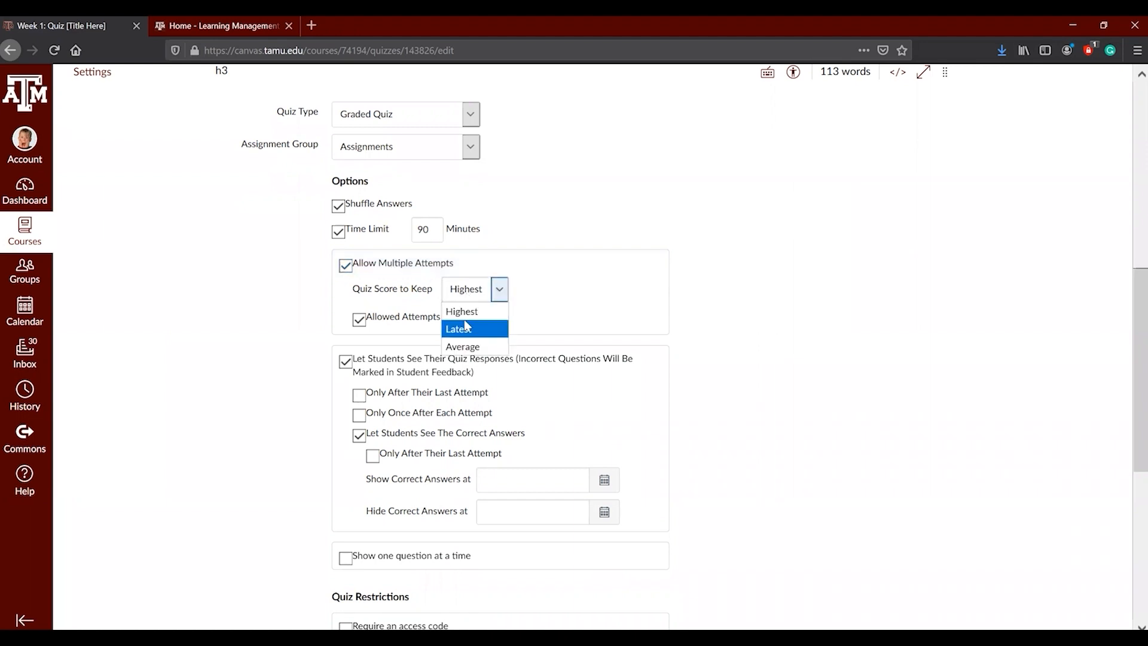
pyautogui.click(656, 306)
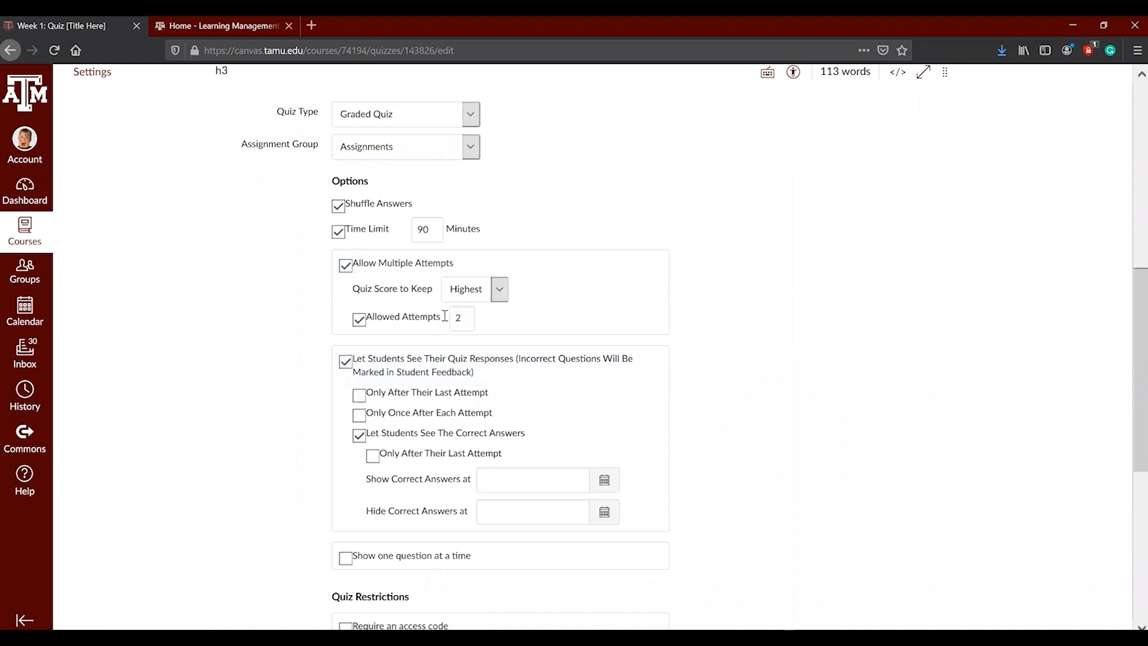
pyautogui.click(375, 322)
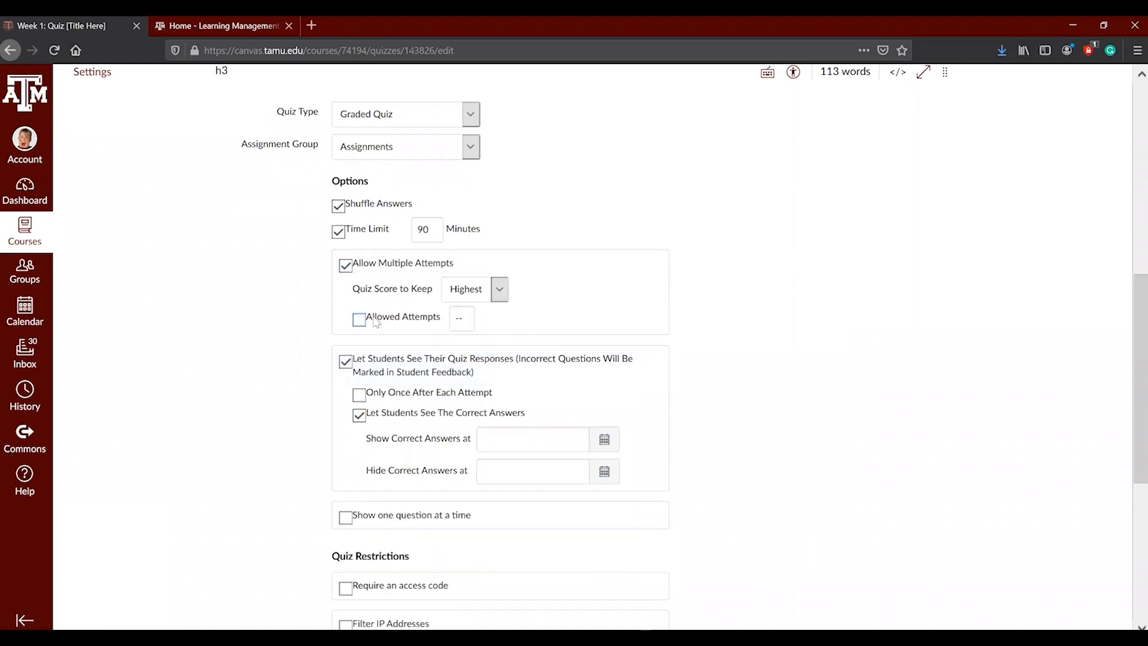
pyautogui.click(389, 274)
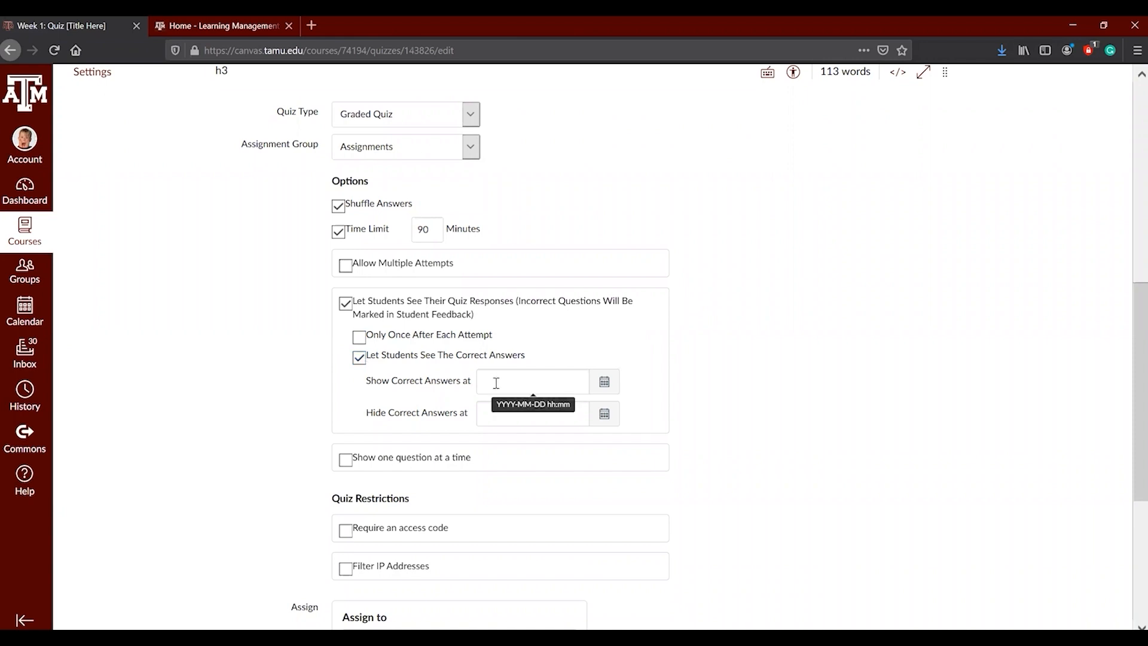
# - Check the date pickers for showing and hiding correct answers, and disable Let Students See Their Quiz Responses
pyautogui.click(604, 381)
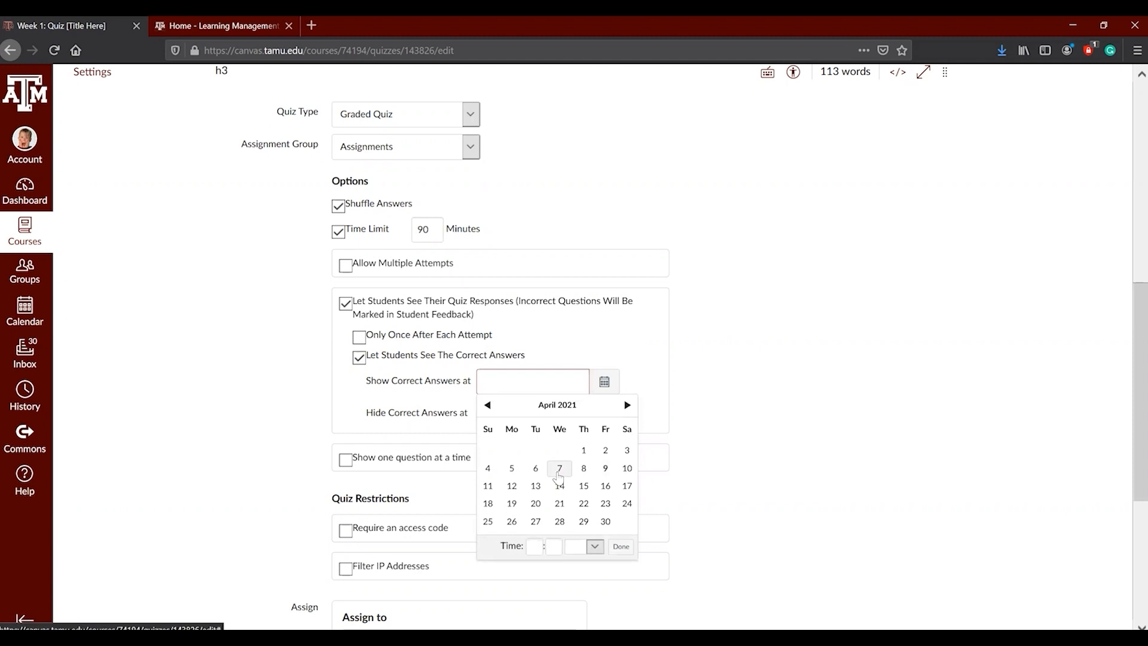
pyautogui.click(771, 404)
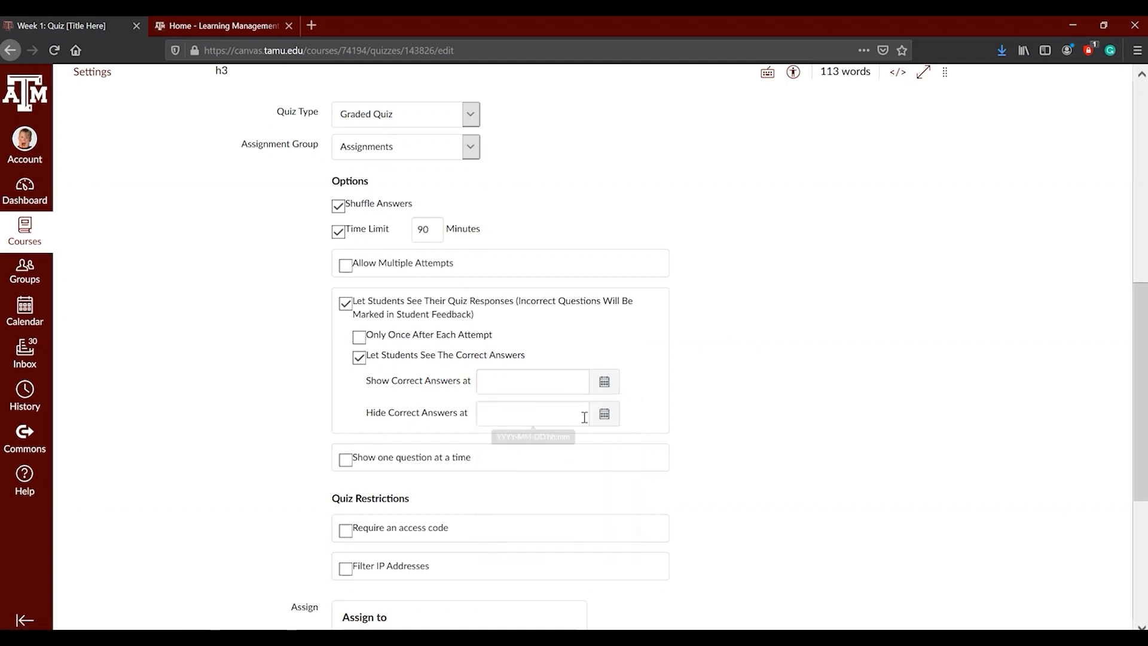
pyautogui.click(605, 414)
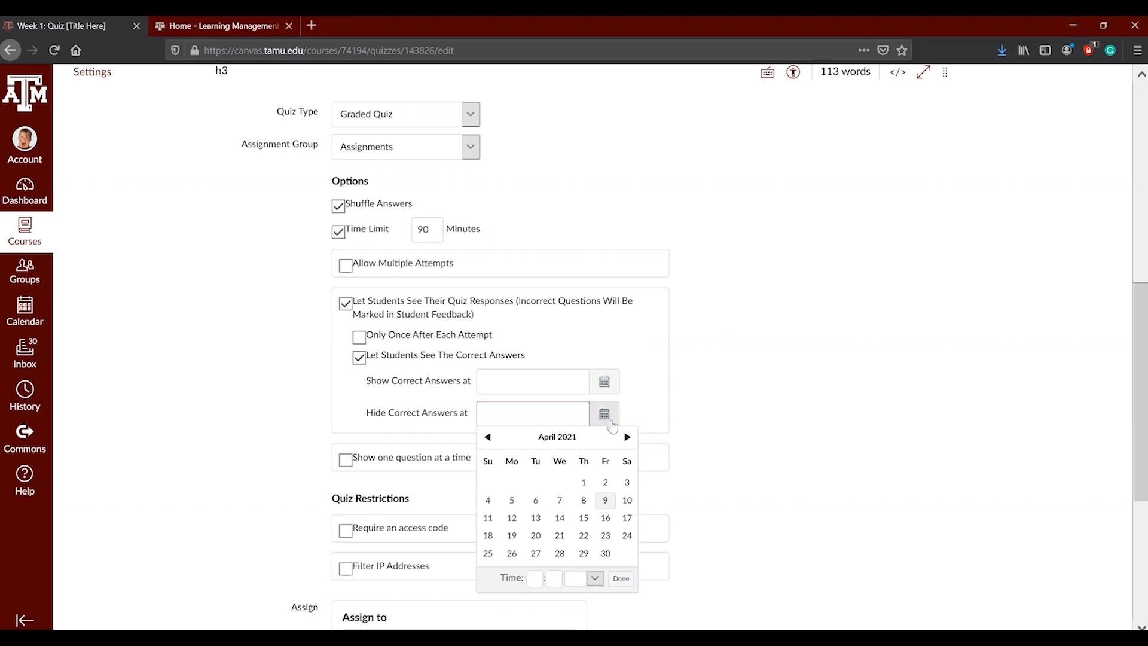
pyautogui.click(717, 368)
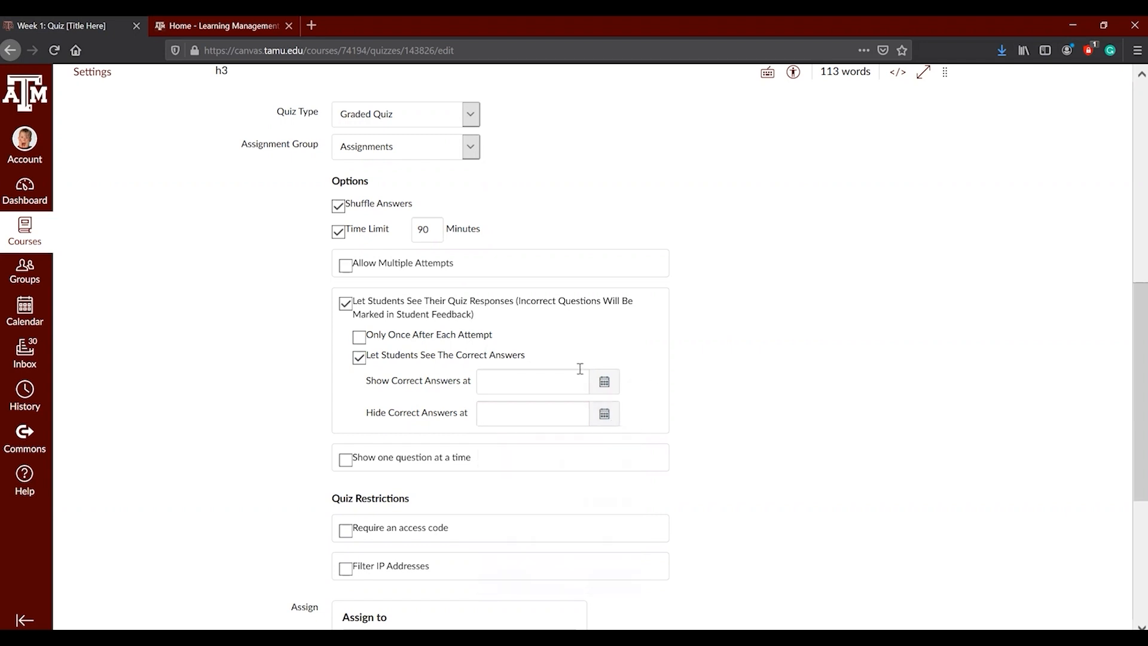
pyautogui.click(345, 305)
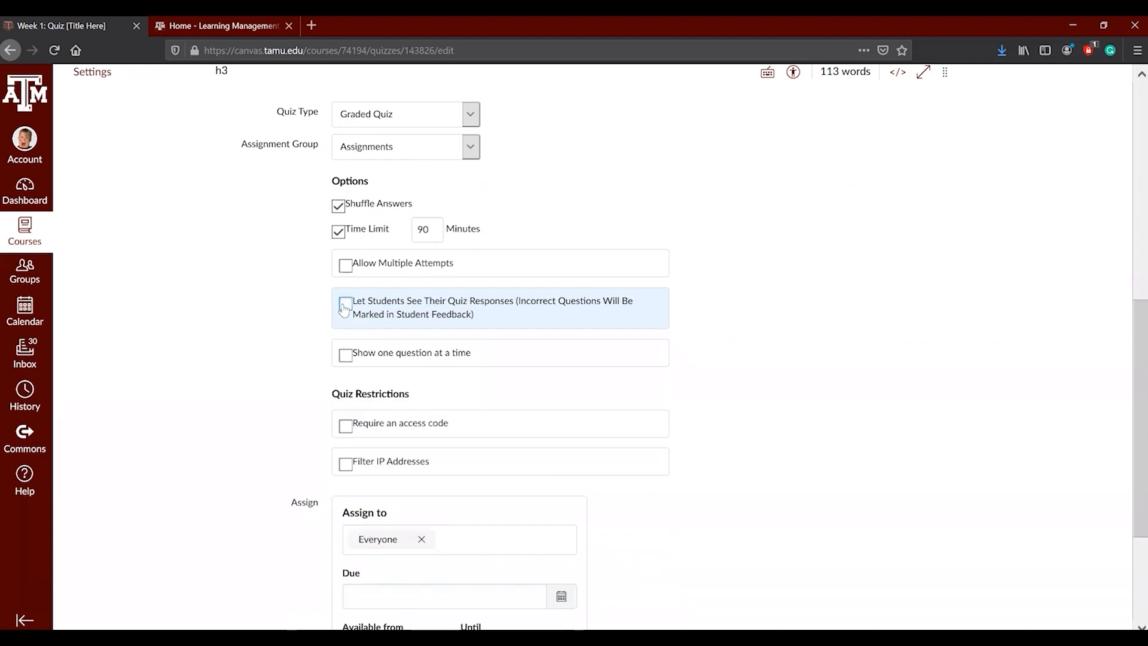
# - Examine the Show one question at a time and Require an access code options, leaving both disabled
pyautogui.click(347, 356)
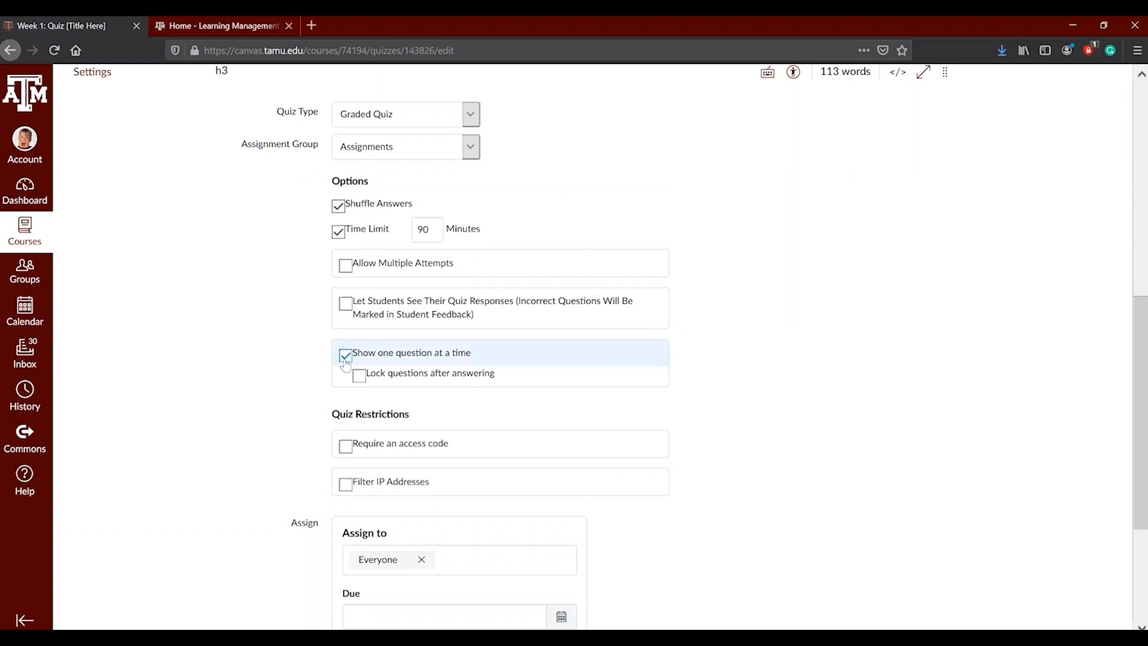
pyautogui.click(345, 357)
pyautogui.scroll(-3, 346, 363)
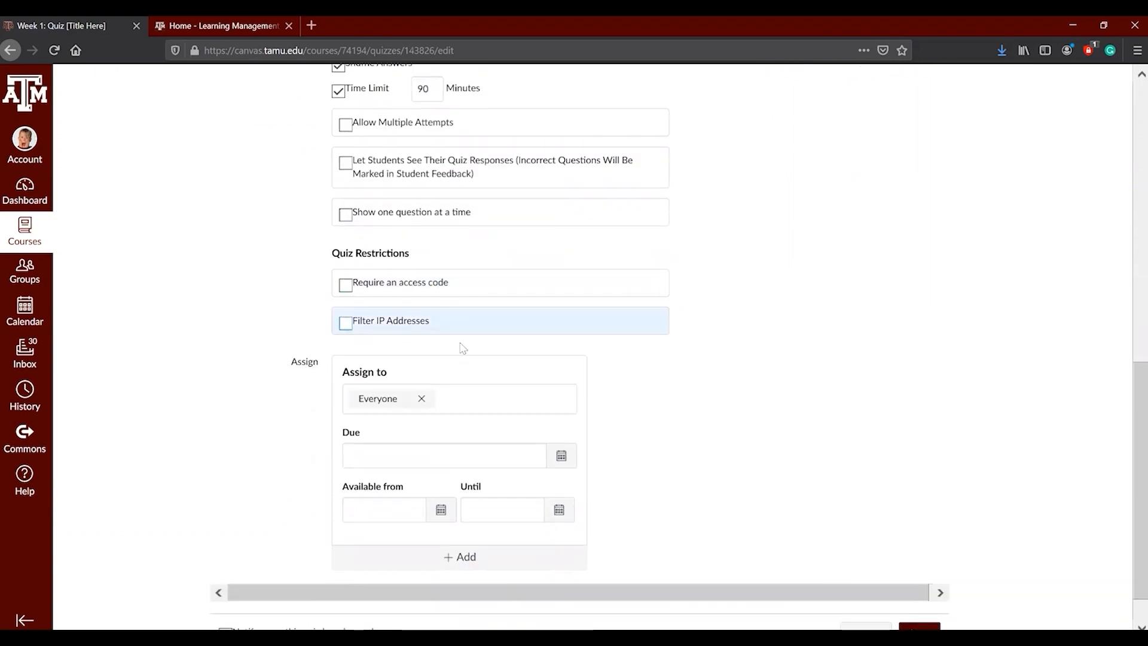
pyautogui.click(387, 286)
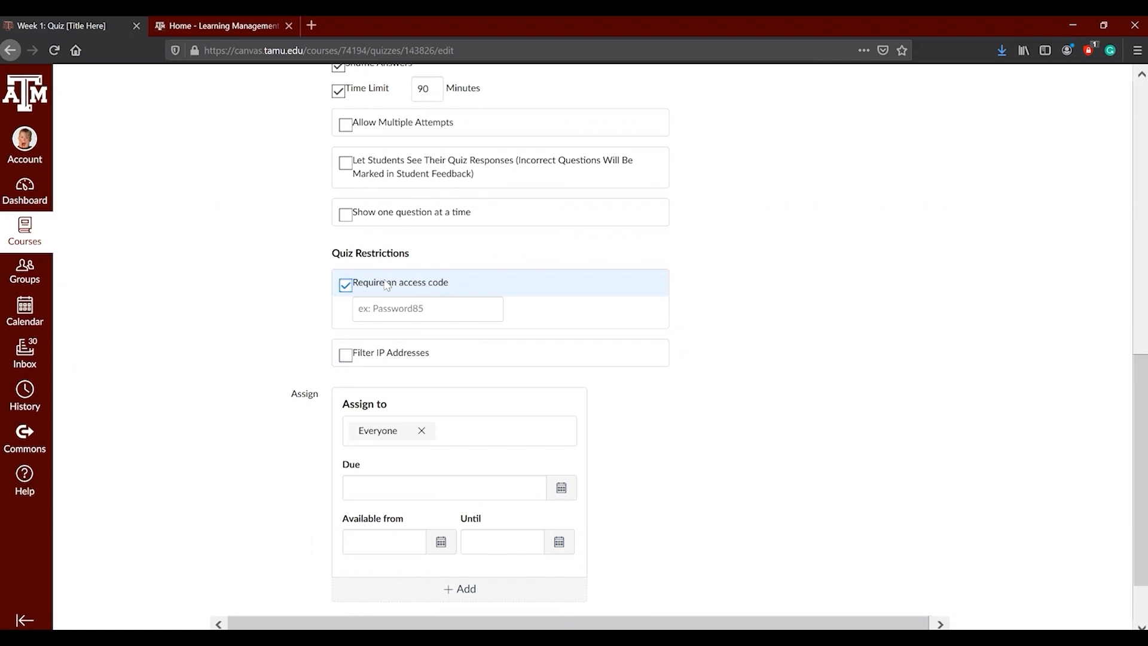
pyautogui.click(387, 307)
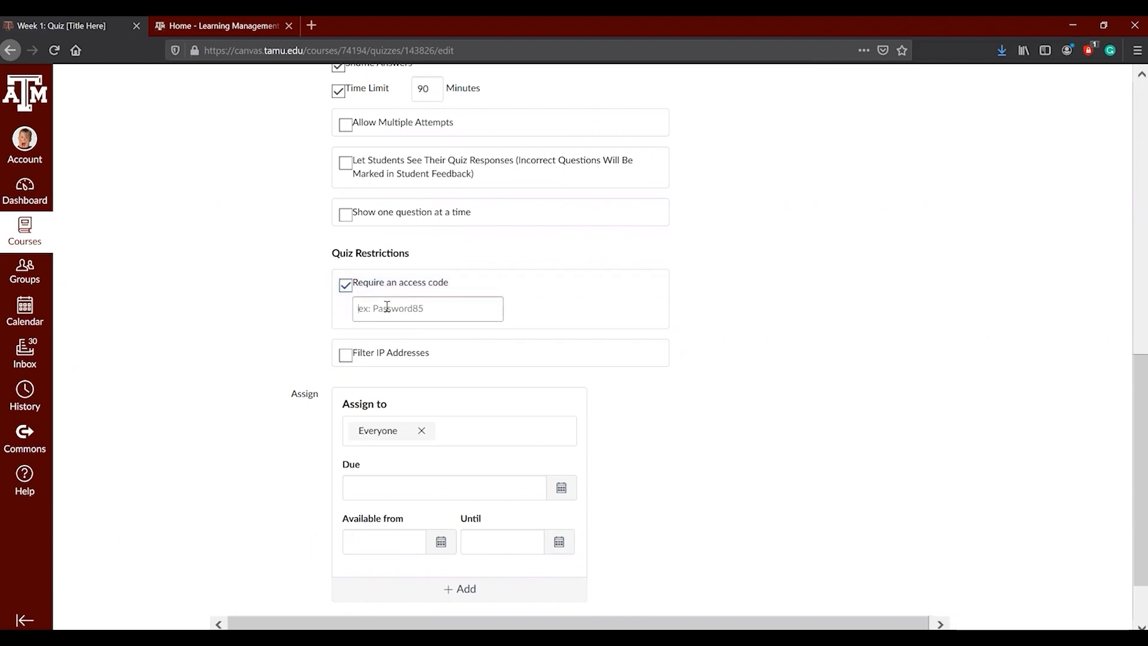
pyautogui.click(345, 289)
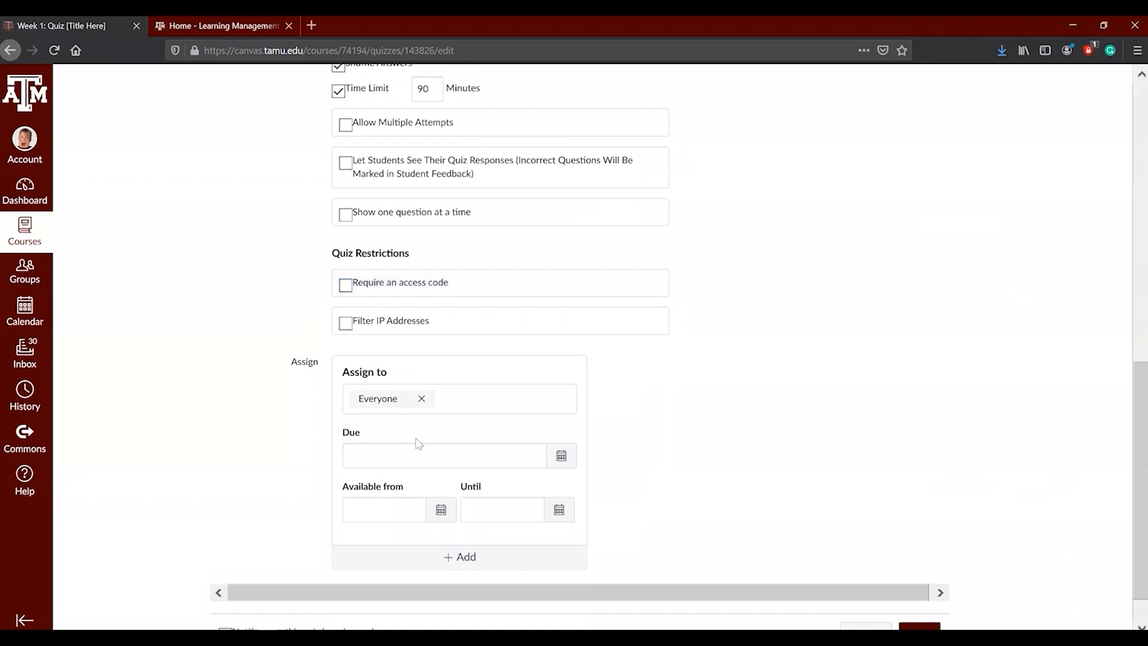
# - Set the quiz's Available from date for Everyone to April 9, 2021 at 10:00 am
pyautogui.scroll(-1, 422, 440)
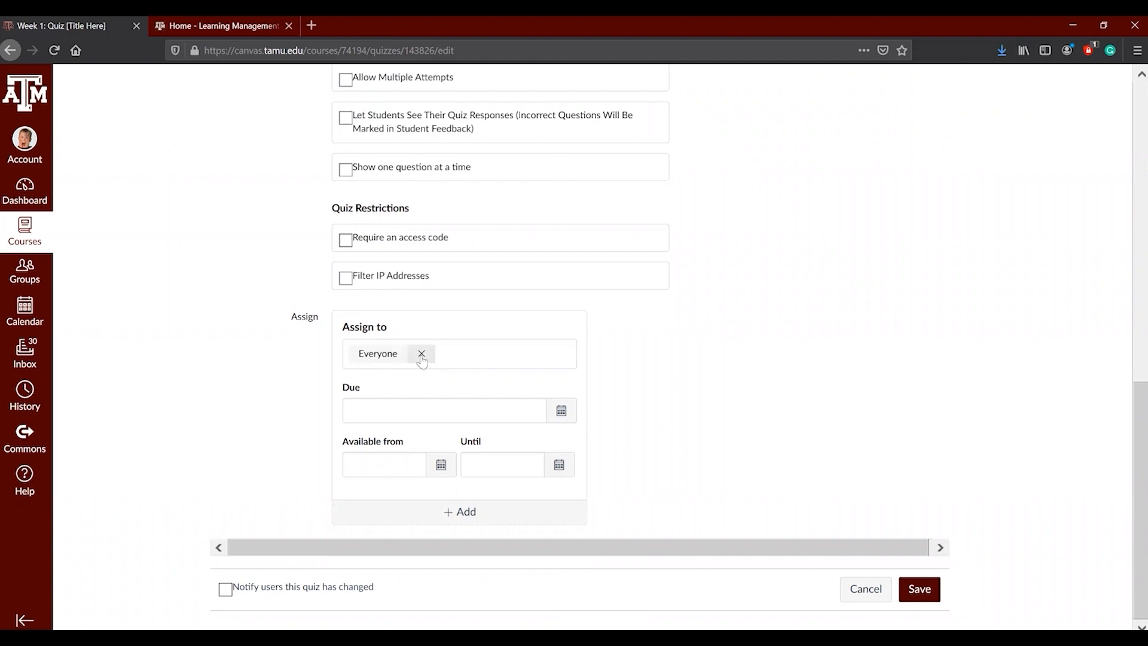
pyautogui.click(424, 407)
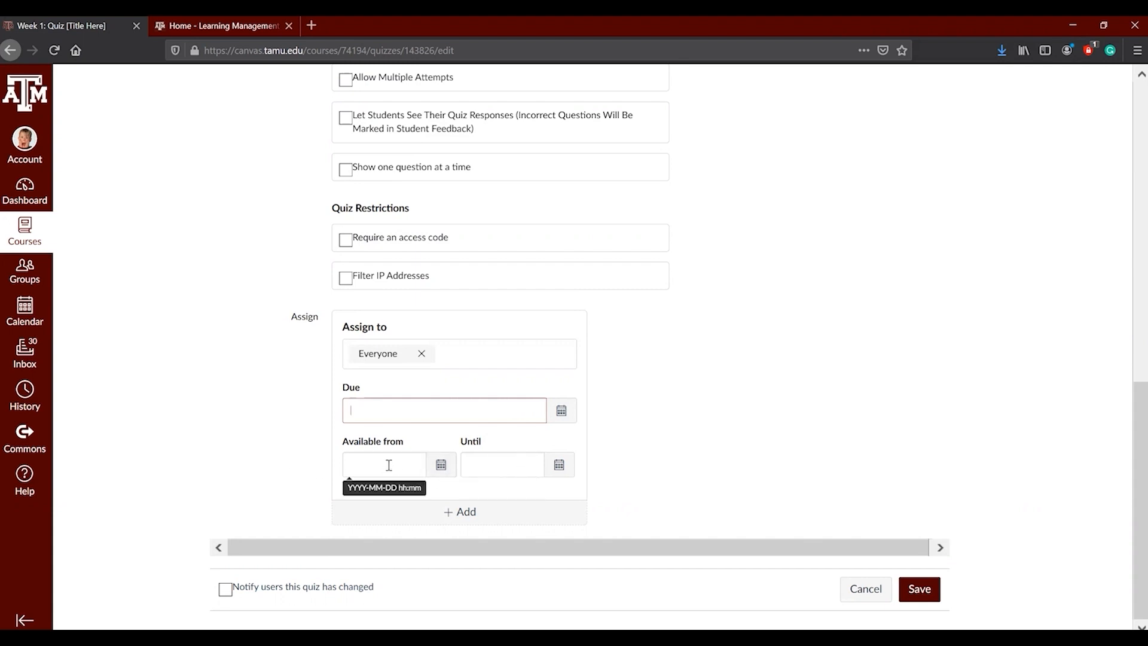
pyautogui.click(440, 466)
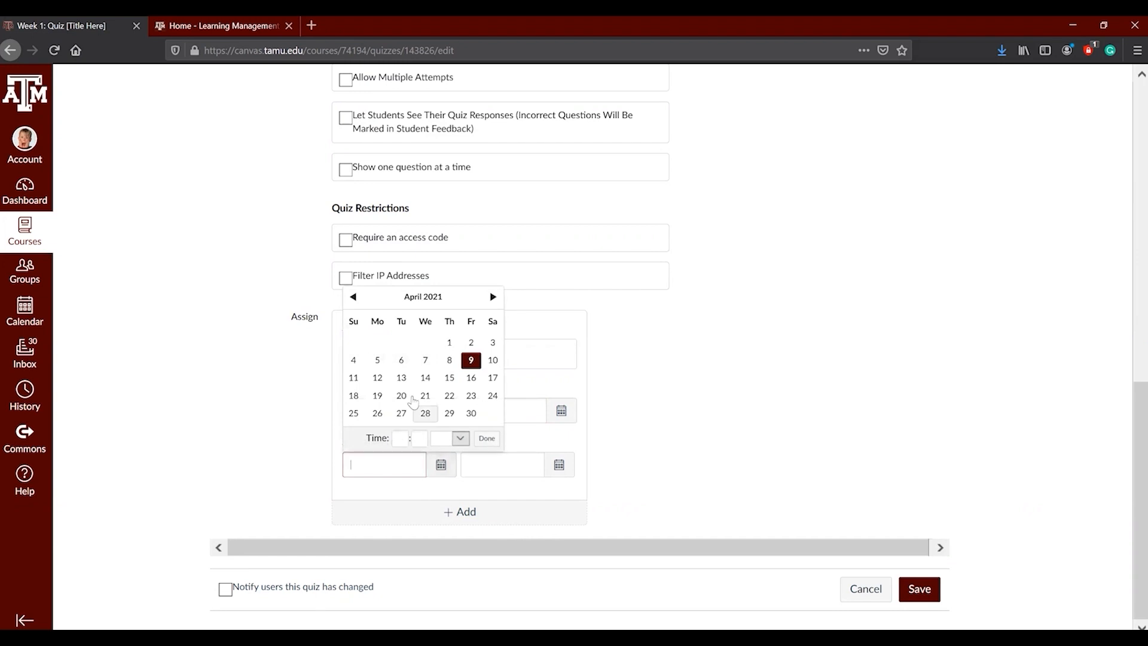
pyautogui.click(471, 360)
pyautogui.click(400, 438)
pyautogui.write('1')
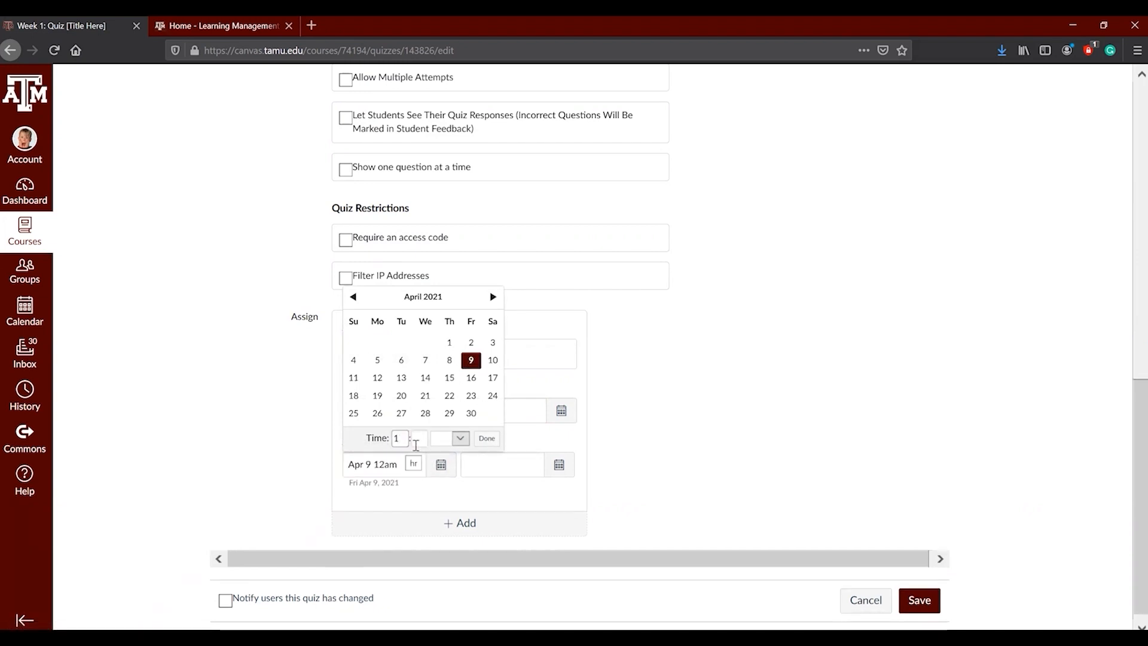
pyautogui.write('0')
pyautogui.click(420, 438)
pyautogui.write('0')
pyautogui.click(461, 438)
pyautogui.click(458, 470)
pyautogui.click(486, 438)
# - Set the quiz's Until date for Everyone to April 9, 2021 at 12:00 pm
pyautogui.click(502, 464)
pyautogui.click(558, 468)
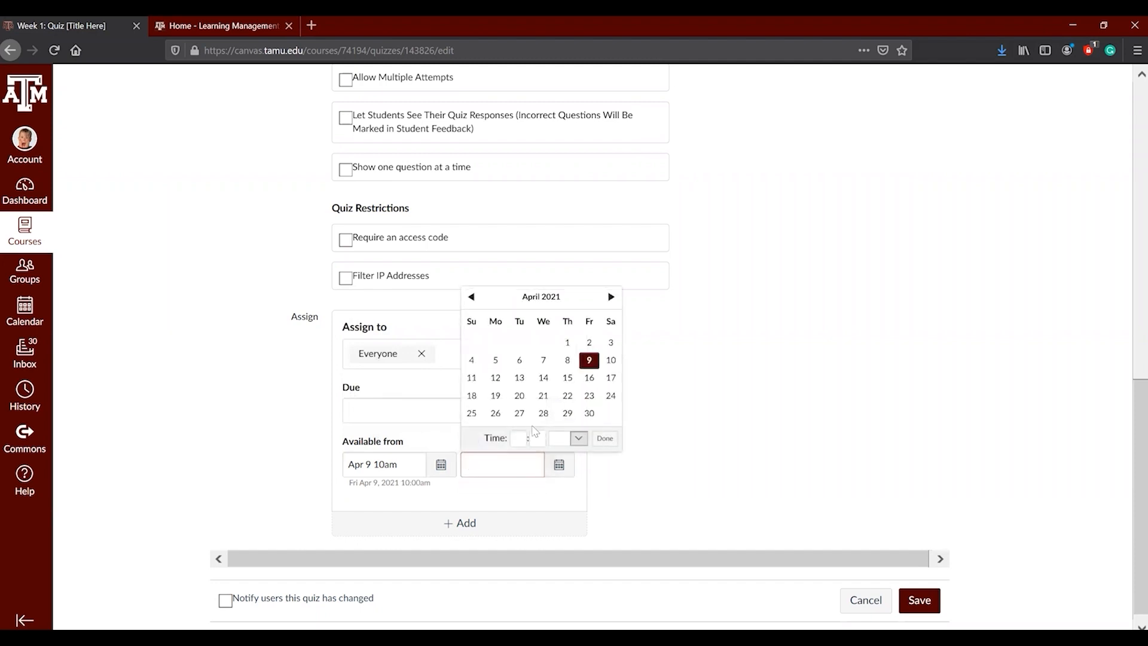
pyautogui.click(512, 438)
pyautogui.write('12')
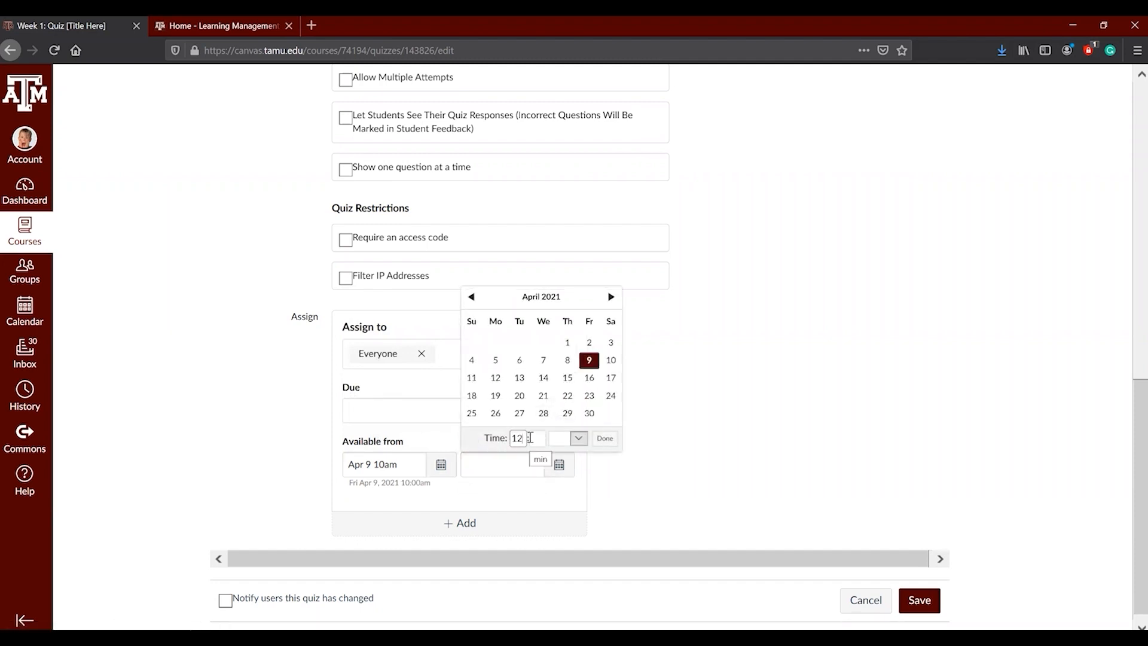
pyautogui.click(605, 438)
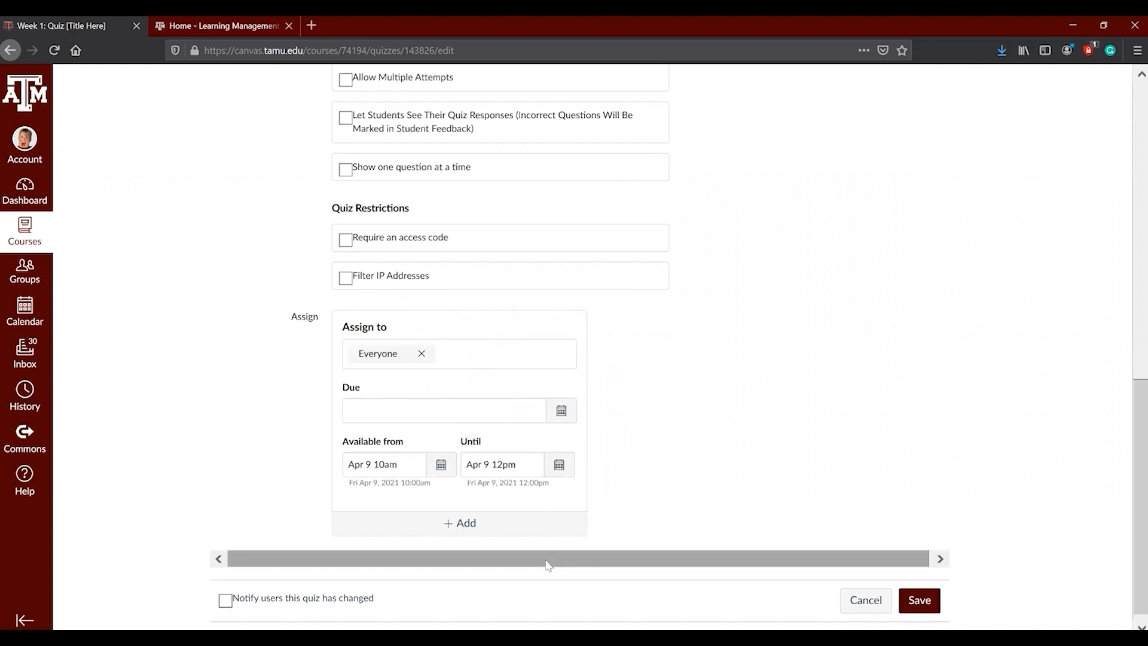
# - Set the quiz's Due date for Everyone to April 9, 2021 at 12:00 pm
pyautogui.click(560, 410)
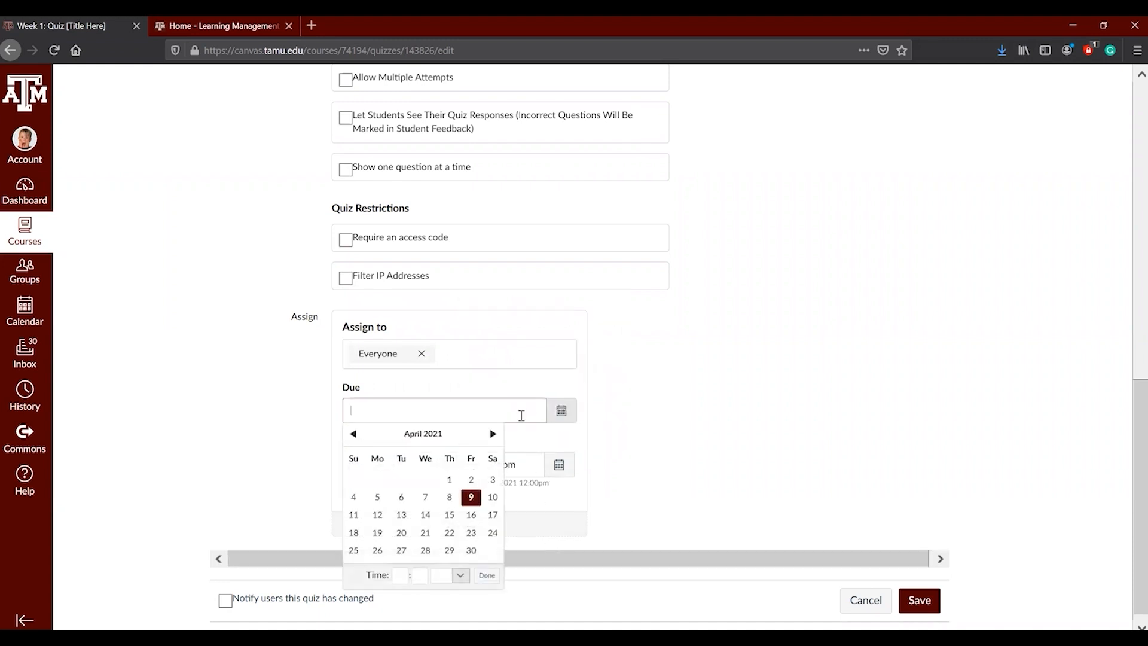
pyautogui.click(476, 500)
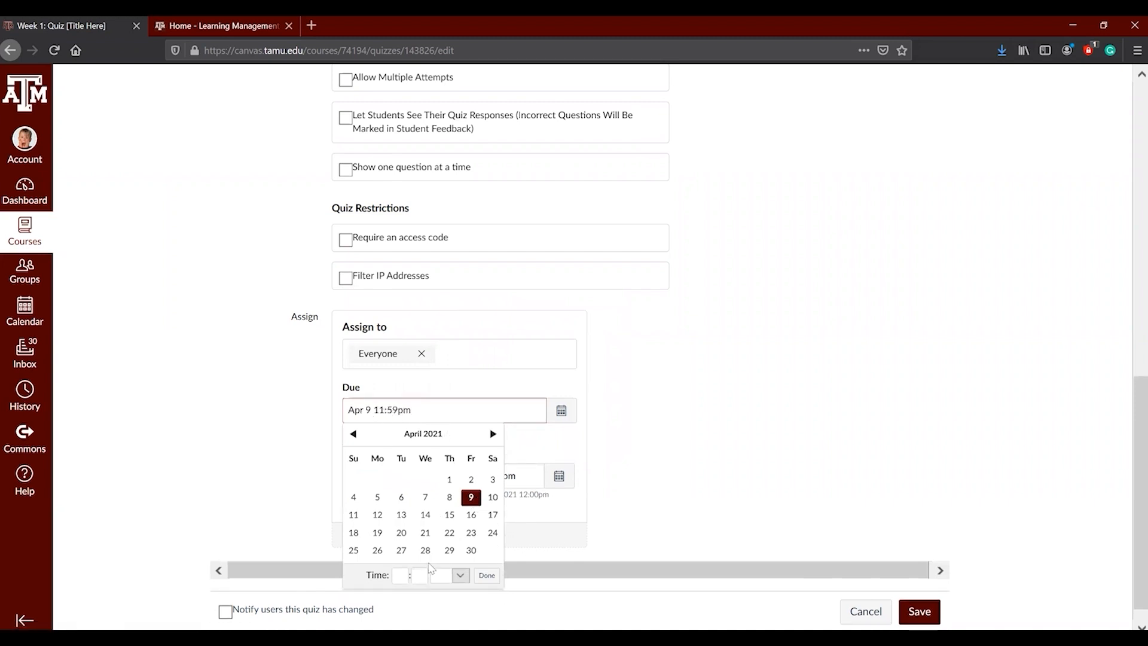
pyautogui.click(401, 575)
pyautogui.write('12')
pyautogui.click(422, 575)
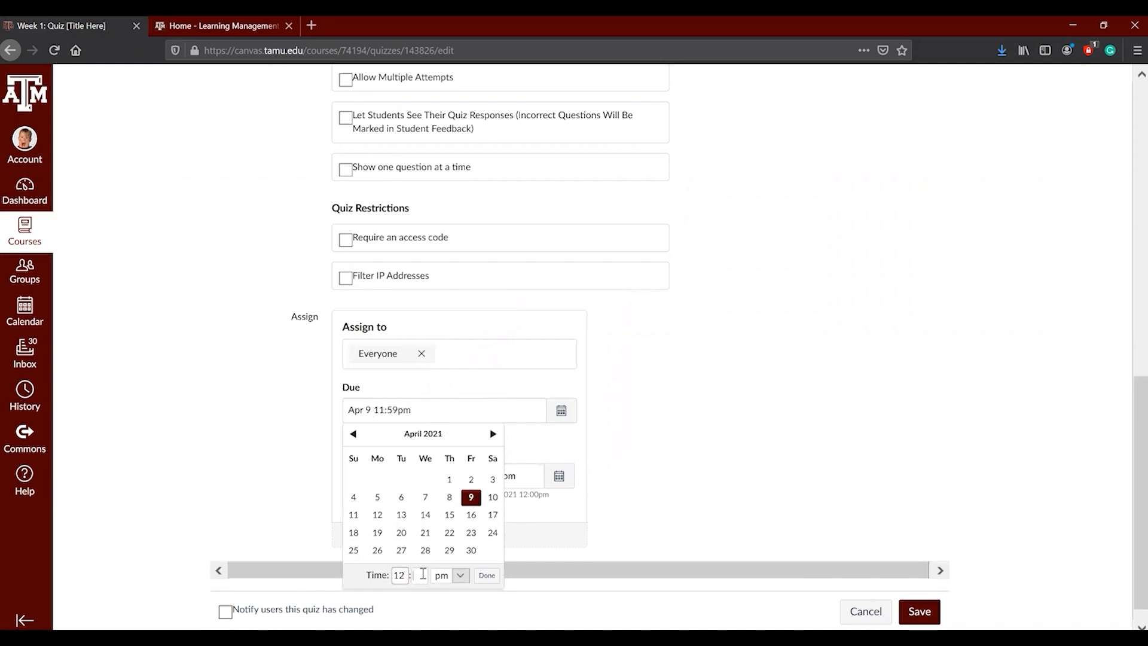
pyautogui.write('0')
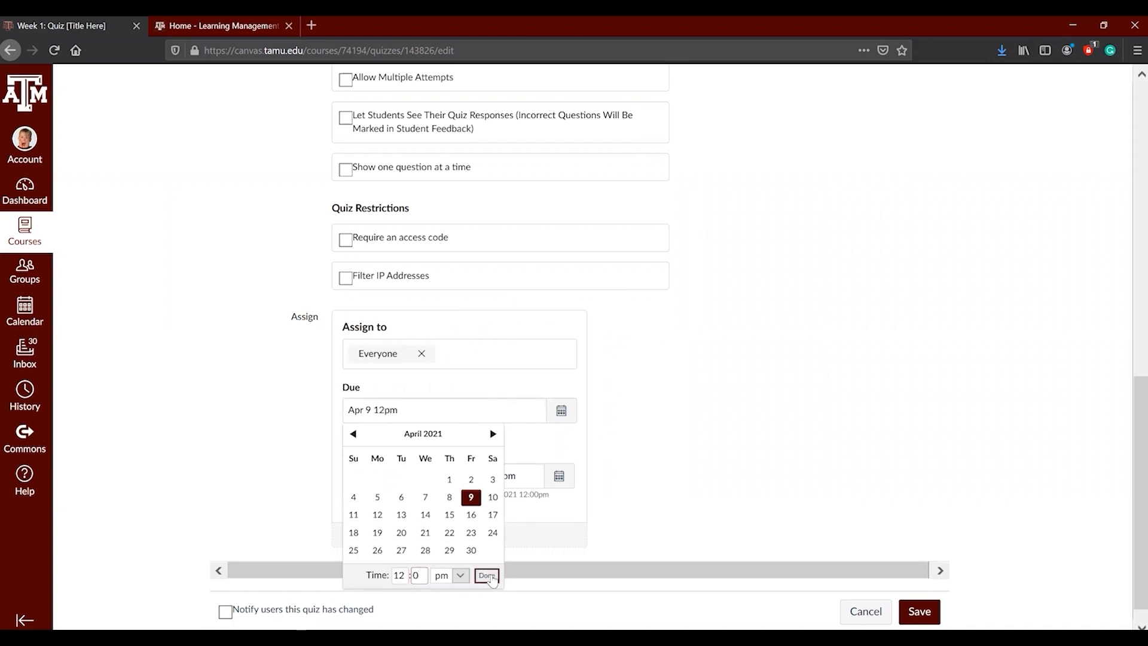
pyautogui.click(488, 576)
# - Add a second Assign to block for one individual student, leaving its due and availability dates blank
pyautogui.scroll(-1, 453, 526)
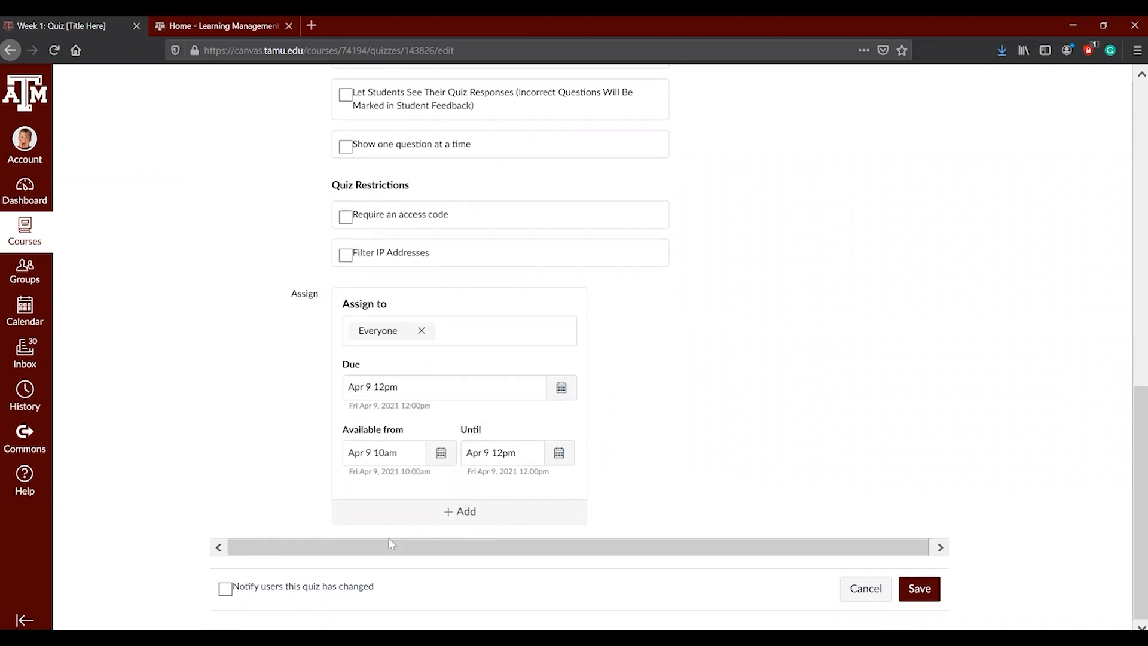
pyautogui.click(411, 514)
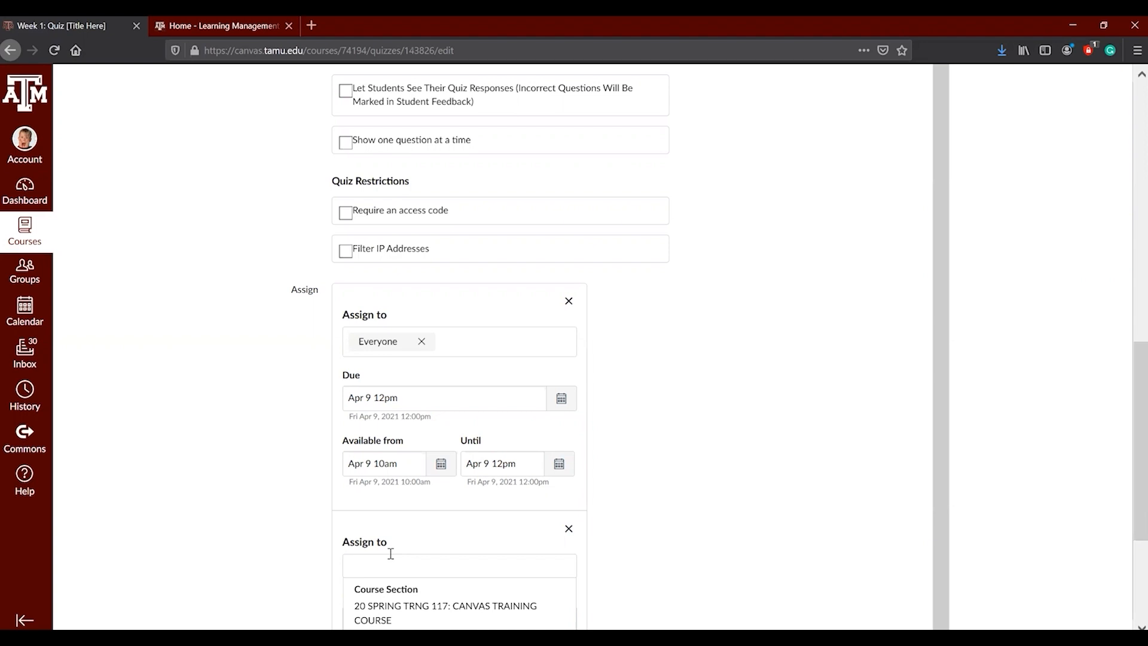
pyautogui.scroll(-3, 391, 555)
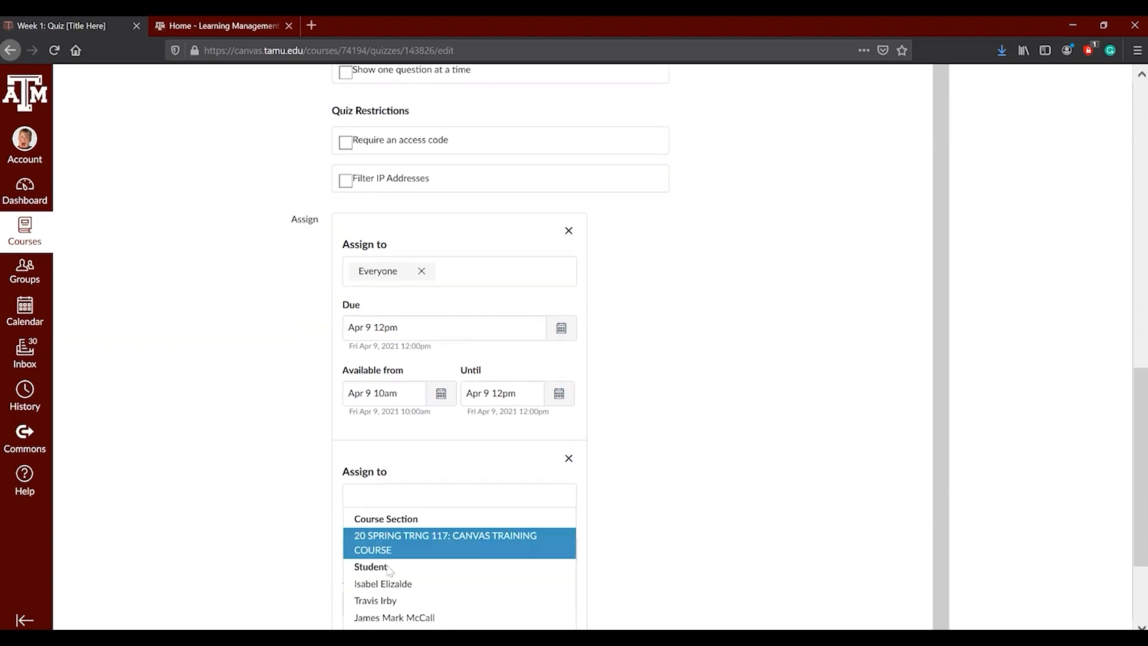
pyautogui.click(393, 530)
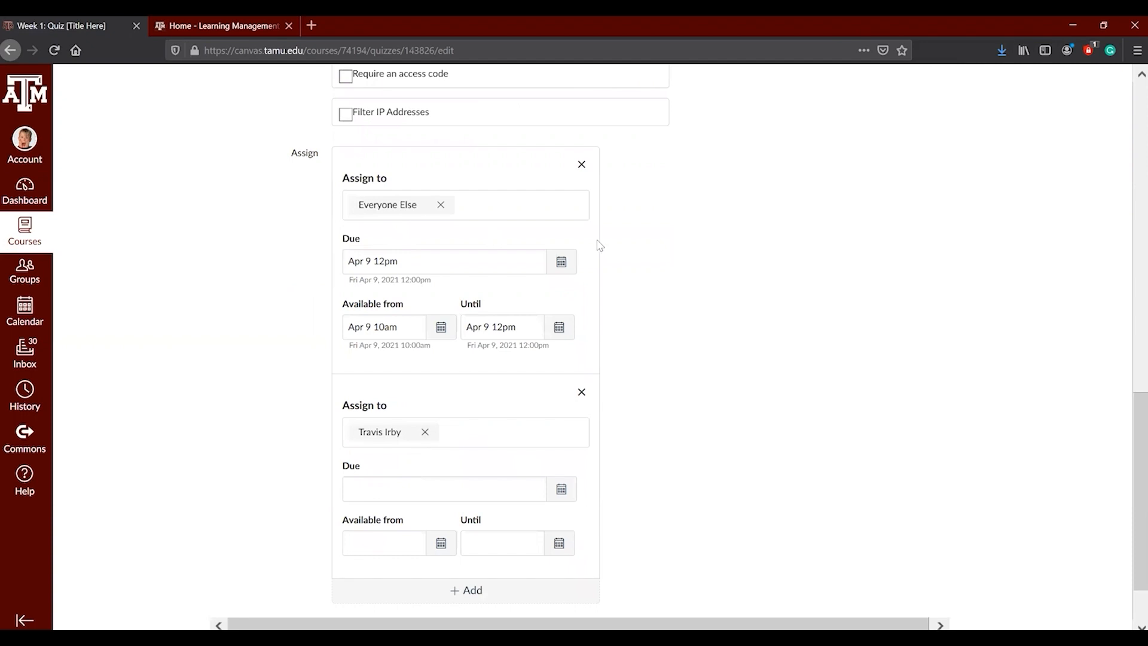
pyautogui.click(375, 487)
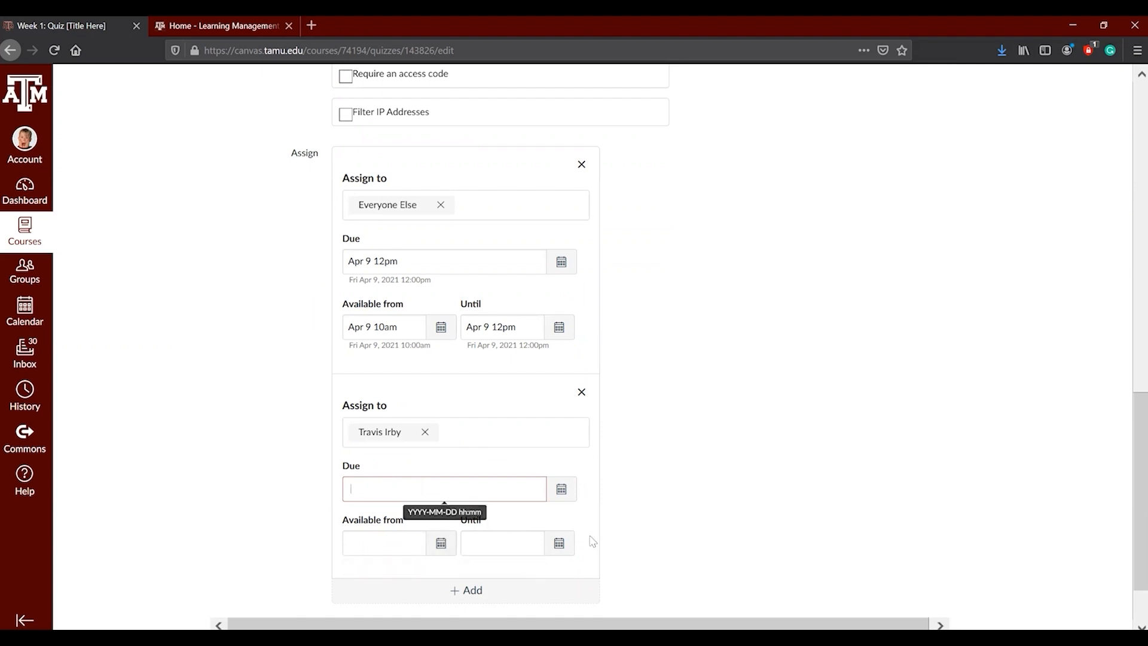
# - Look over the assigned dates and quiz settings, and cancel the quiz edit without saving
pyautogui.scroll(2, 594, 539)
pyautogui.scroll(-3, 596, 541)
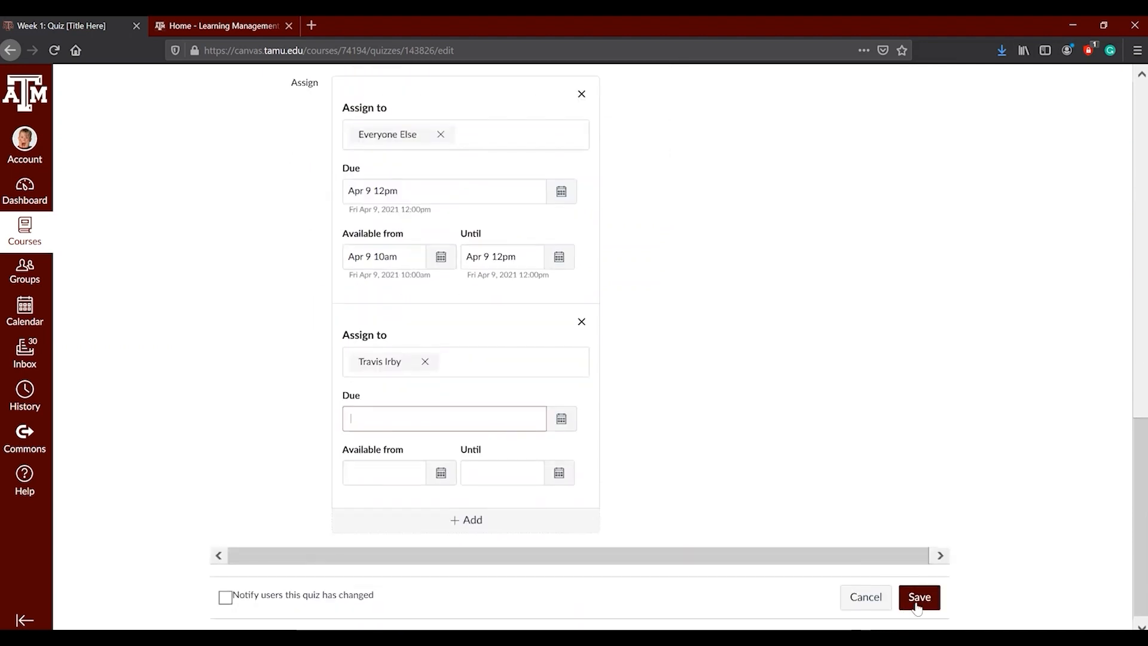
pyautogui.scroll(5, 523, 562)
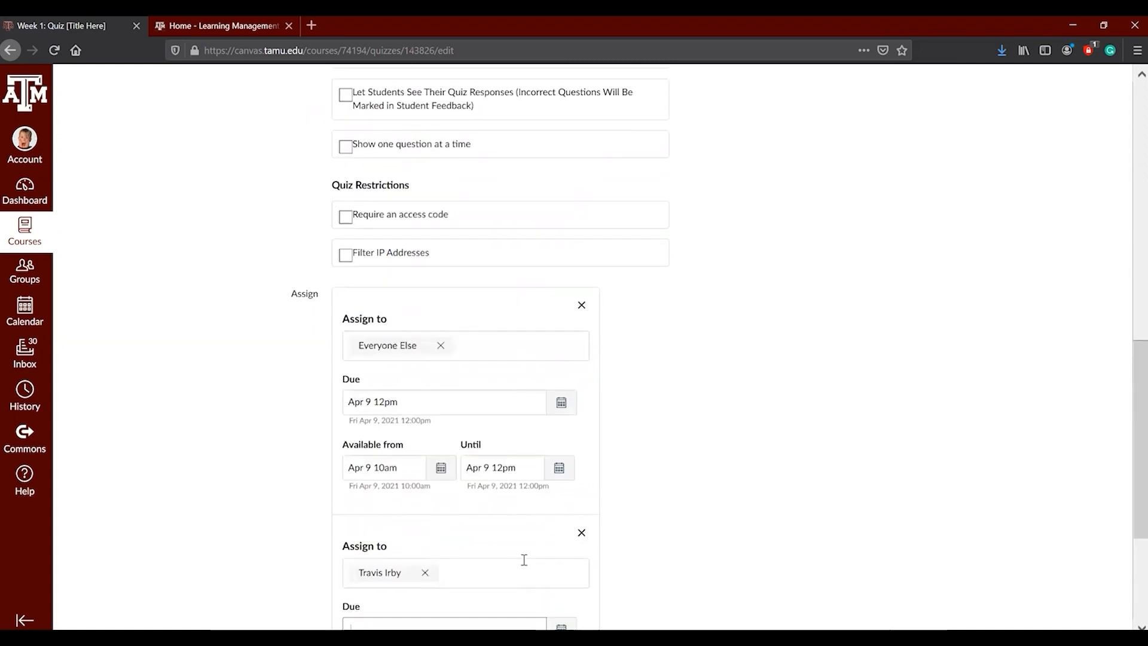
pyautogui.scroll(-5, 523, 559)
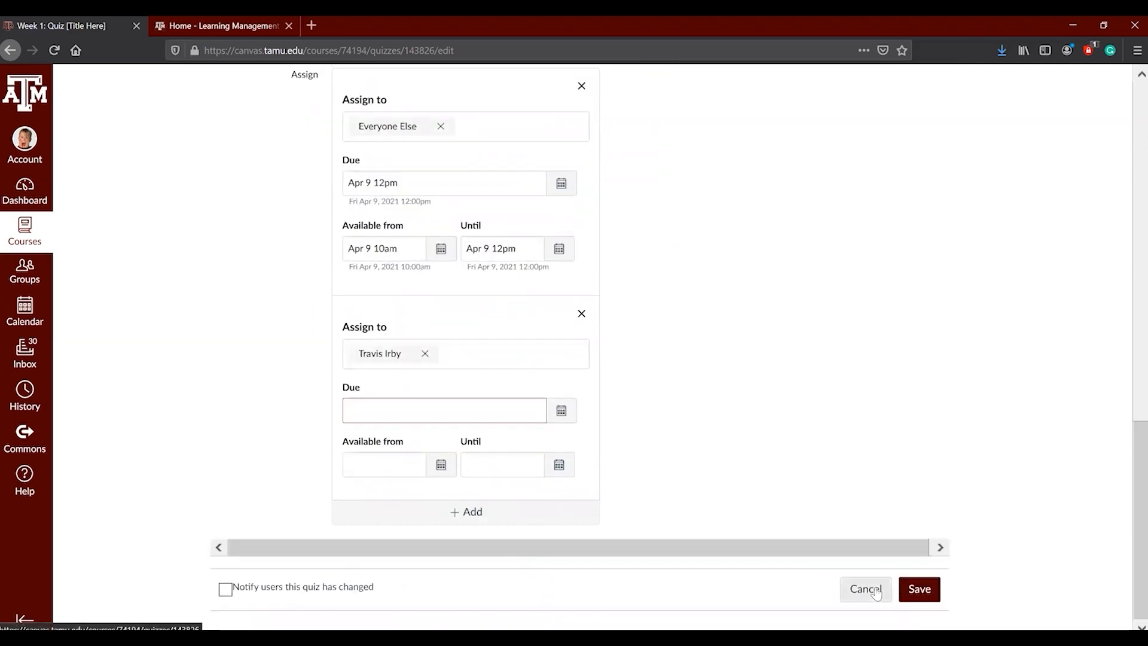
pyautogui.click(876, 590)
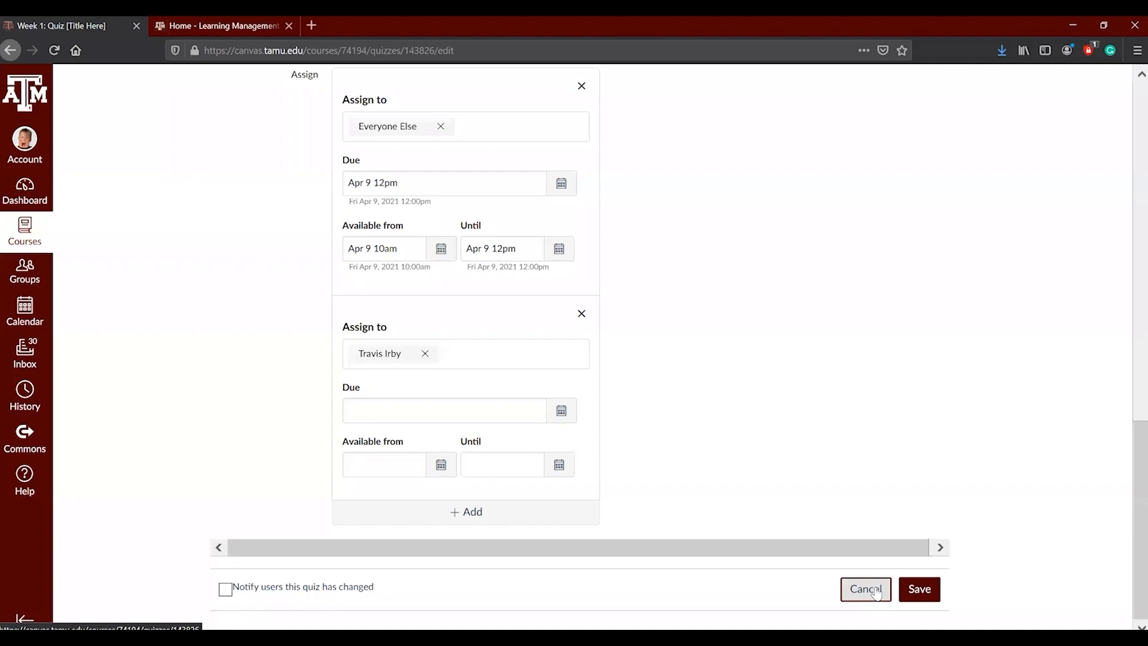
# - Discard the current quiz edit and reopen the Week 1 quiz for editing at its questions
pyautogui.click(876, 590)
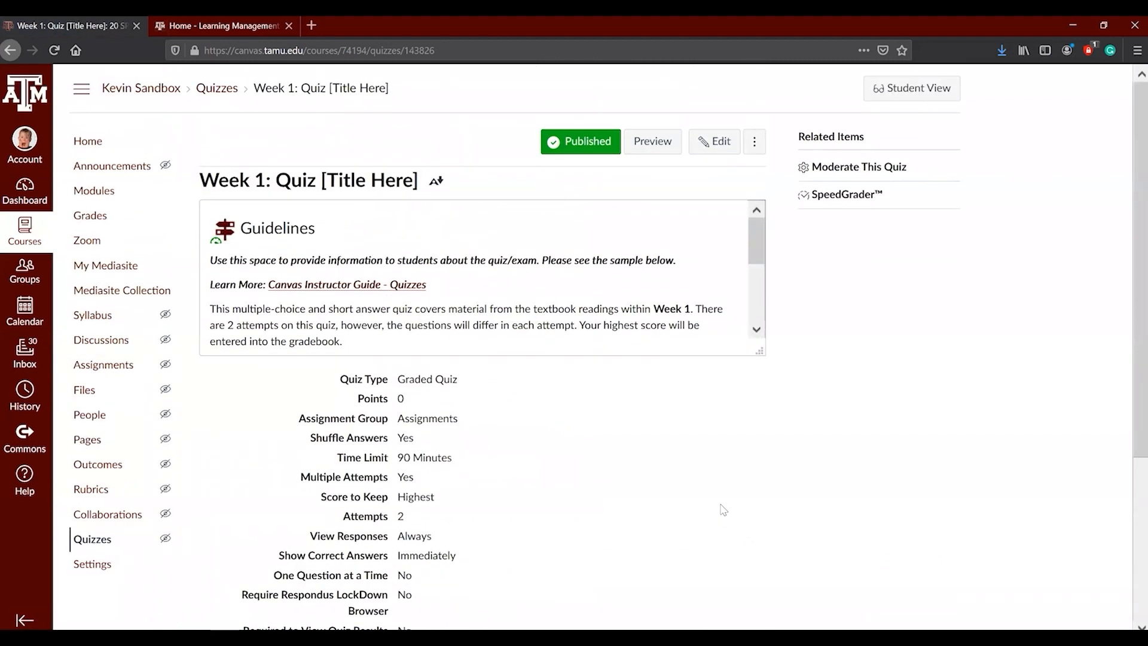
pyautogui.click(712, 155)
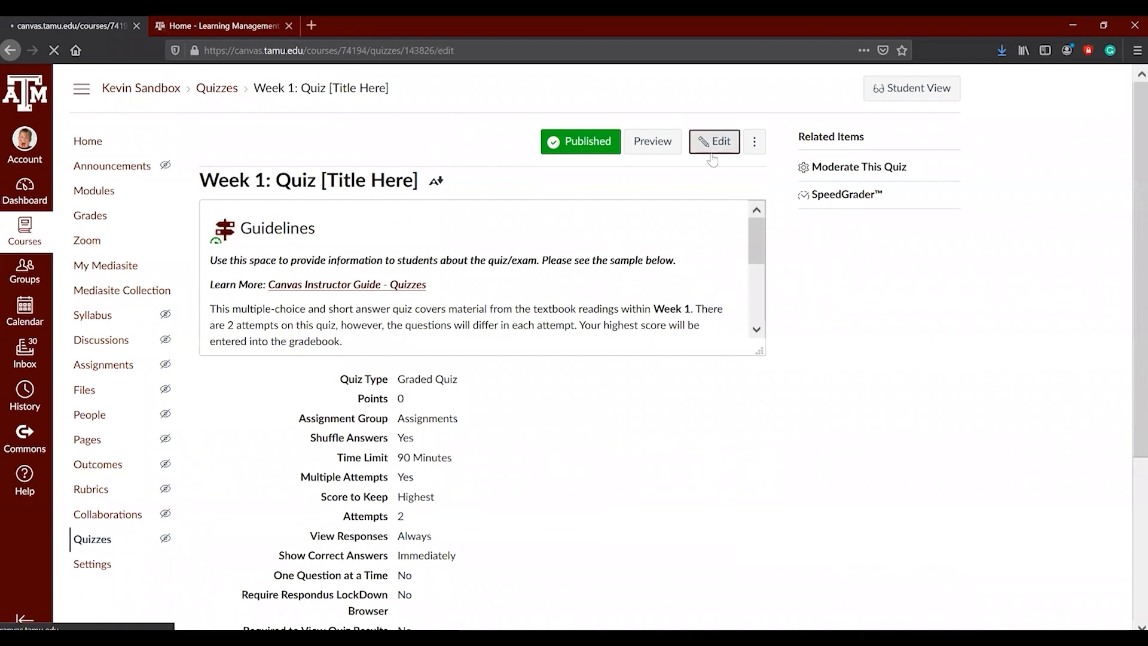
pyautogui.scroll(-10, 685, 402)
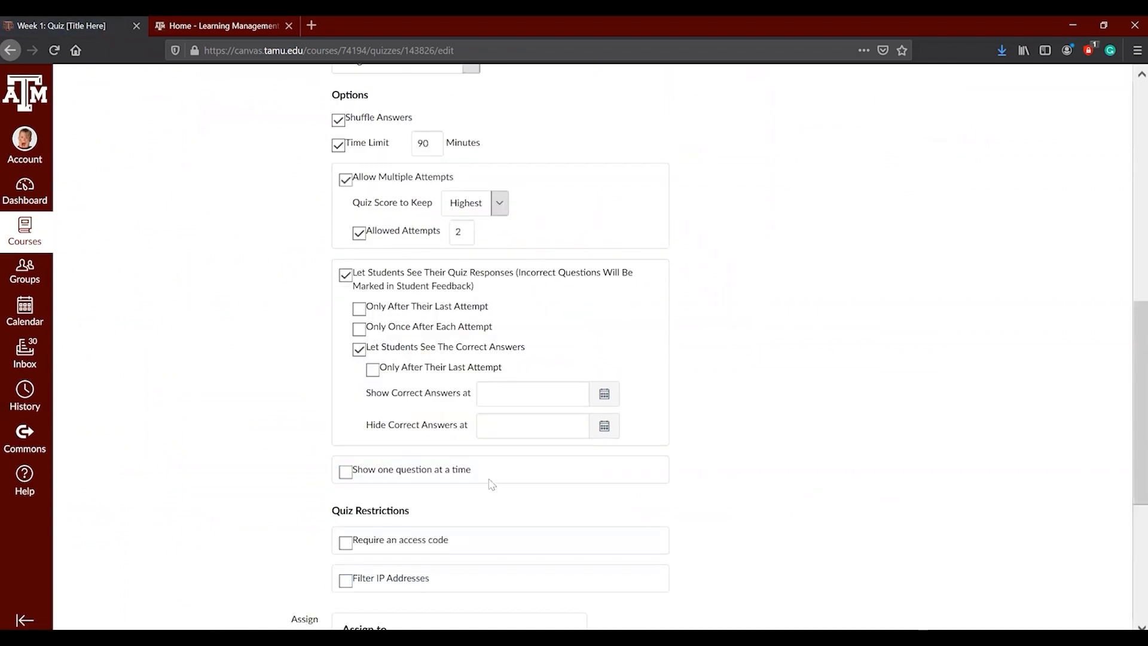
pyautogui.scroll(-5, 489, 482)
pyautogui.scroll(15, 493, 484)
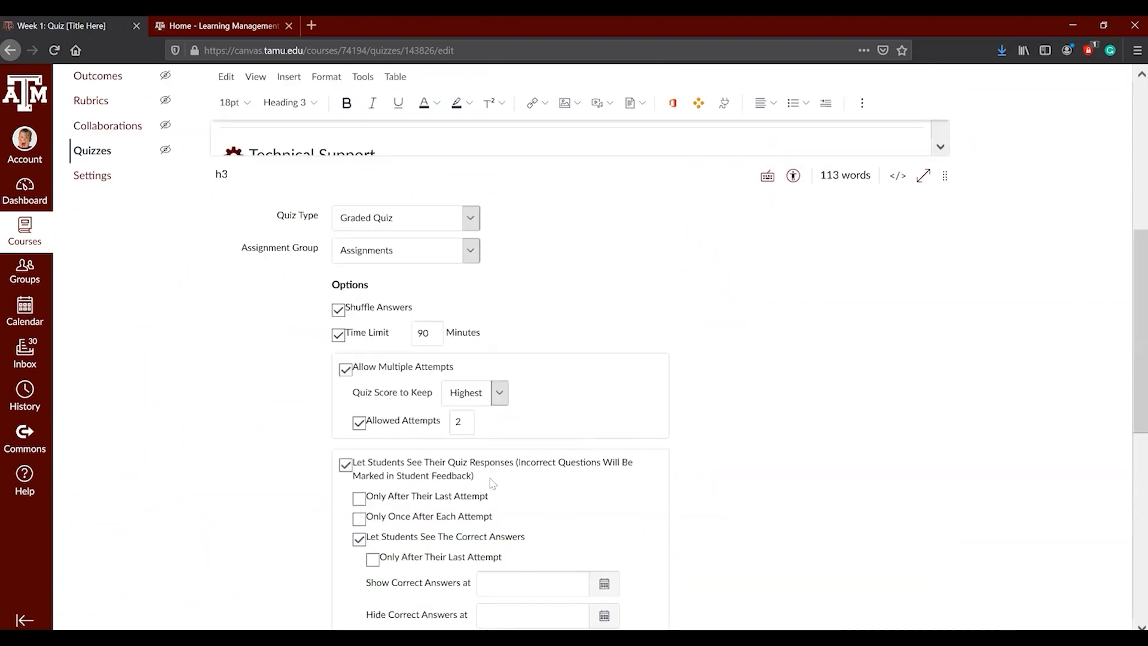
pyautogui.scroll(2, 489, 463)
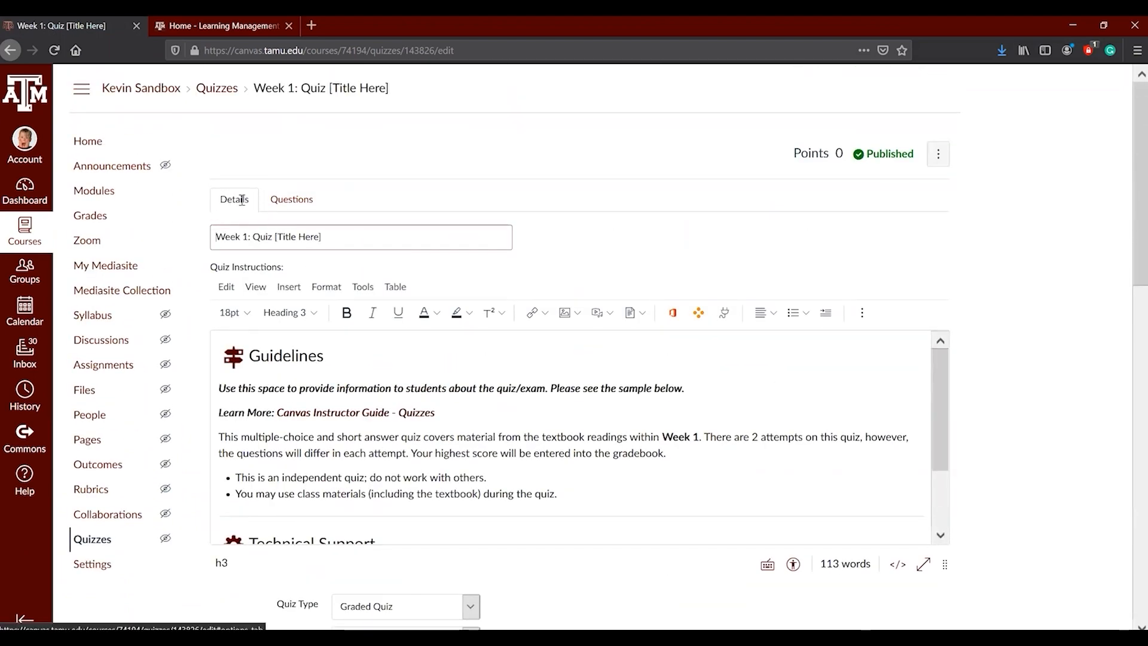
pyautogui.click(279, 201)
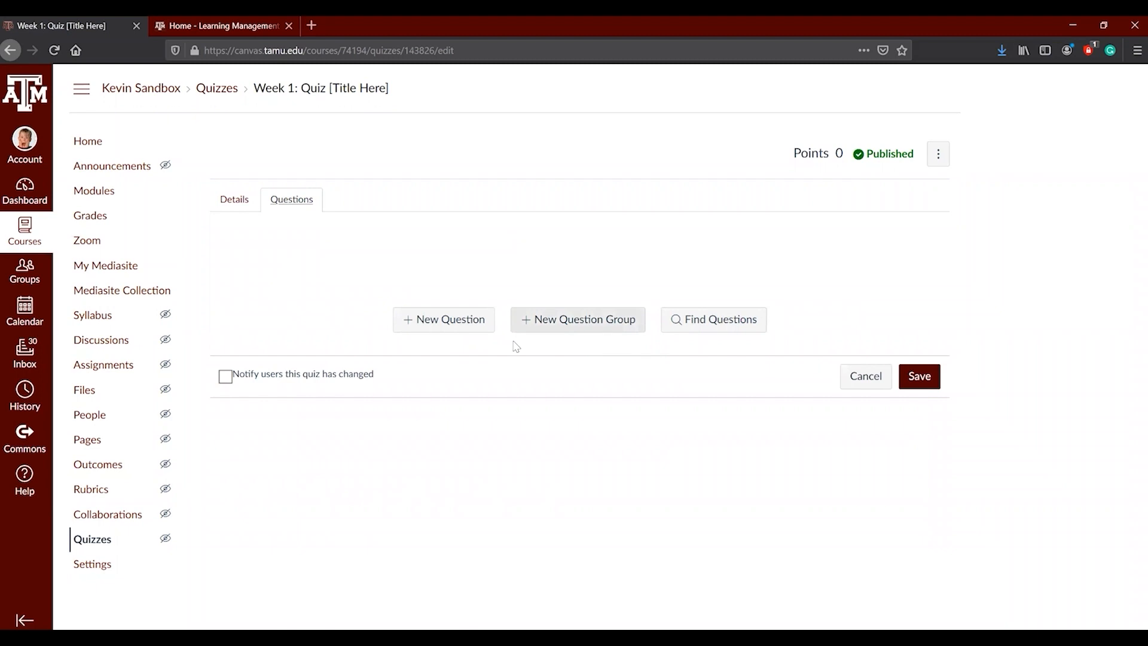
# - Add a new question to the quiz and name it Question 1
pyautogui.click(471, 322)
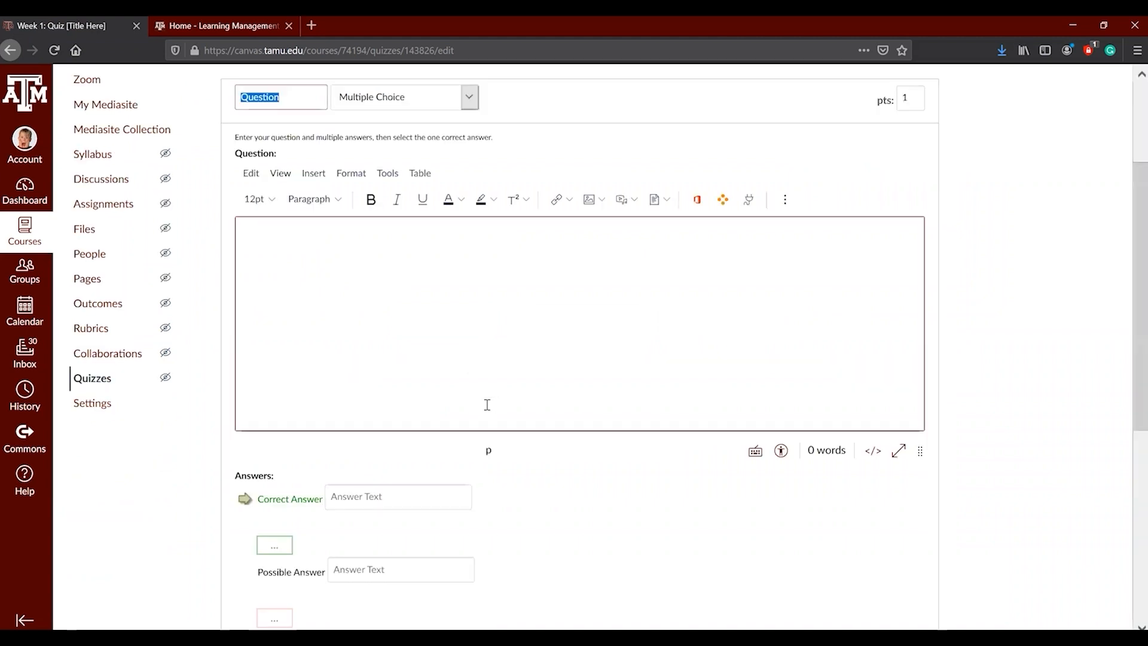
pyautogui.click(312, 105)
pyautogui.write('1')
# - Try the Numerical Answer type for Question 1 and examine its answer and error margin fields
pyautogui.click(438, 94)
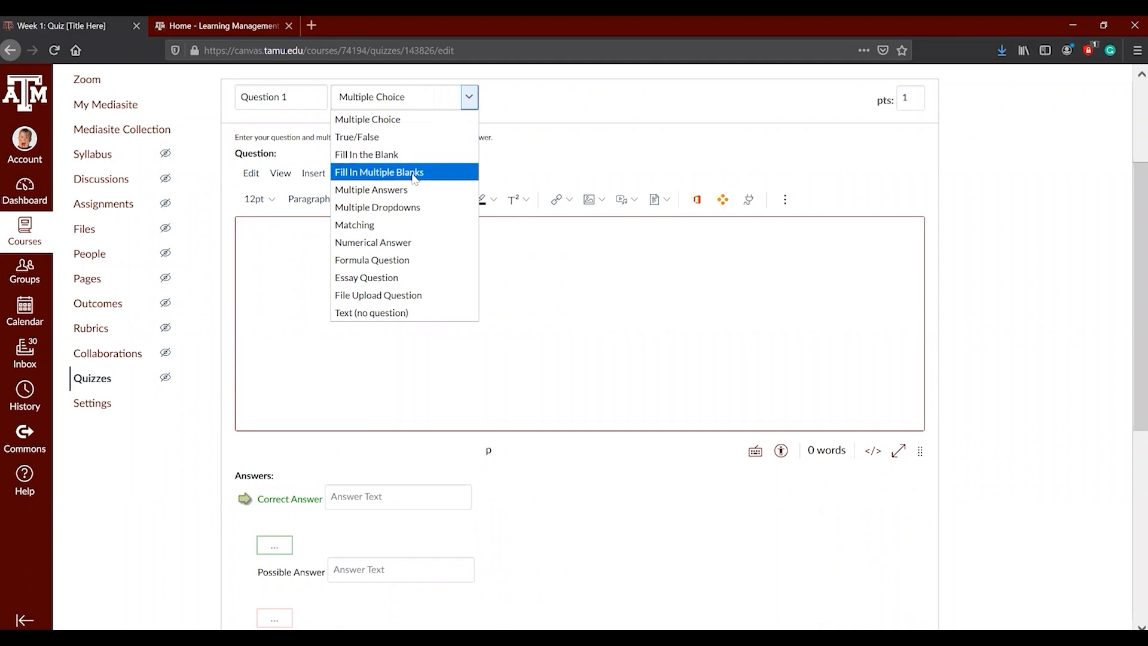
pyautogui.click(414, 244)
pyautogui.scroll(-3, 412, 239)
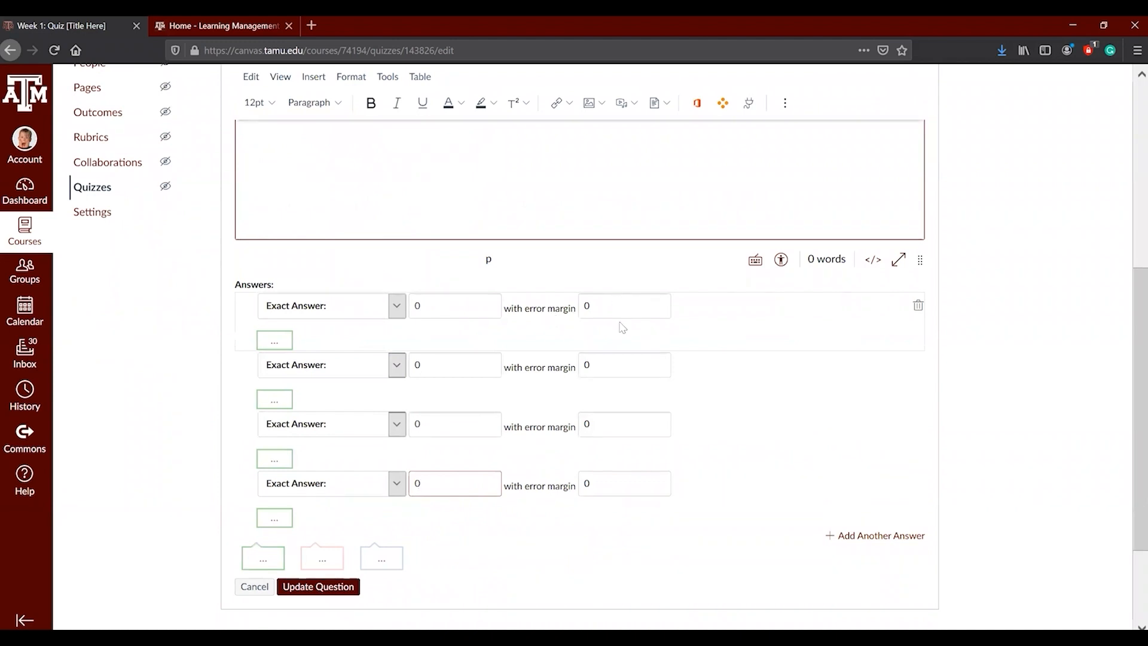
pyautogui.scroll(3, 468, 341)
pyautogui.scroll(3, 468, 341)
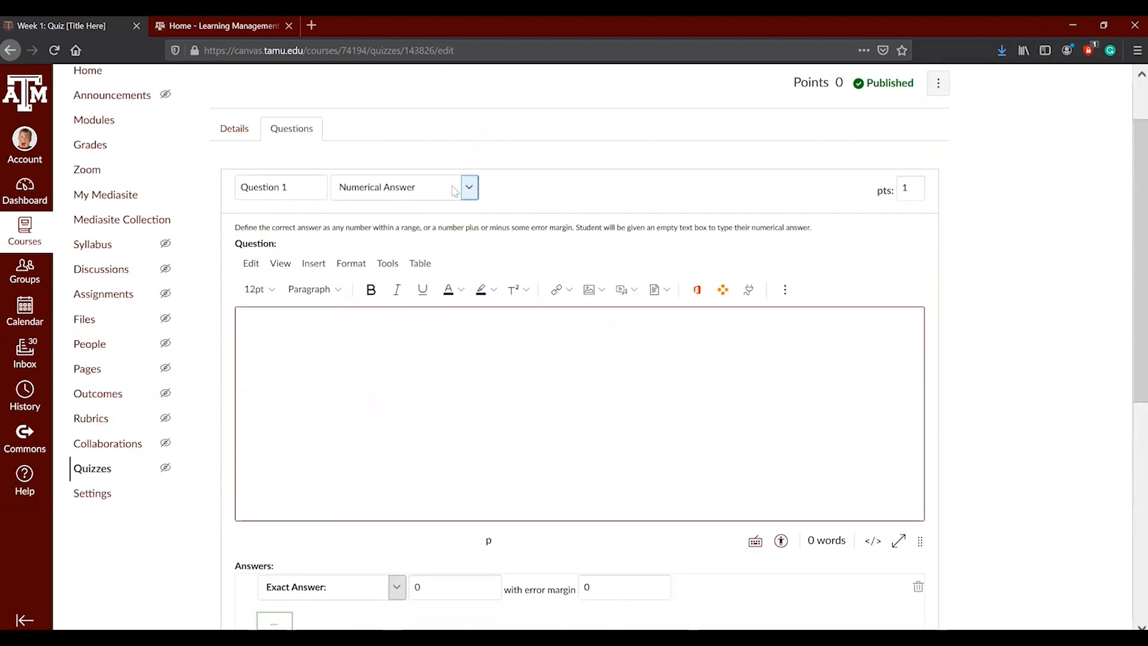
# - Try the Formula Question type for Question 1 and examine its variable instructions and answer area
pyautogui.click(454, 191)
pyautogui.click(396, 350)
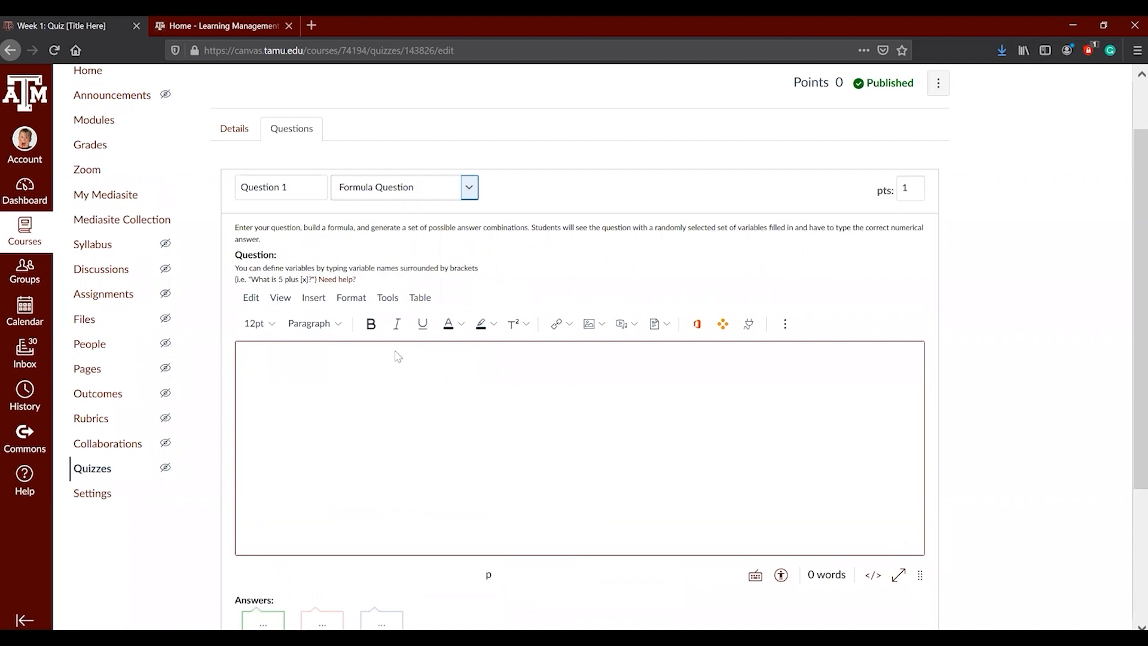
pyautogui.scroll(-3, 397, 356)
pyautogui.scroll(1, 382, 353)
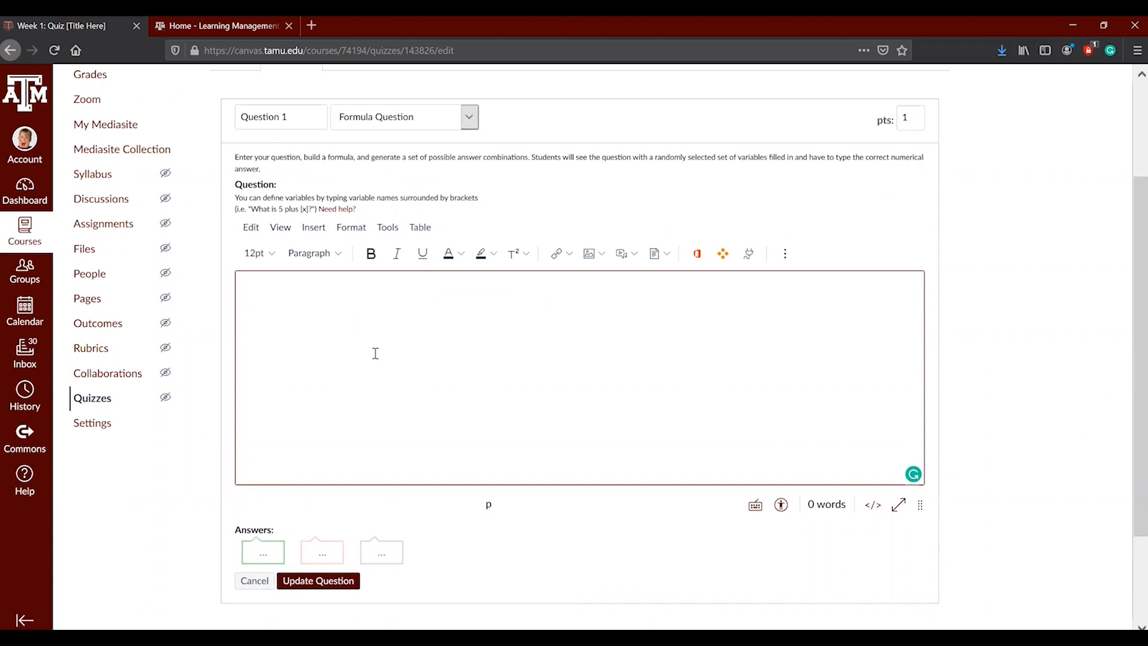
# - Try the Essay Question and File Upload Question types for Question 1
pyautogui.click(411, 124)
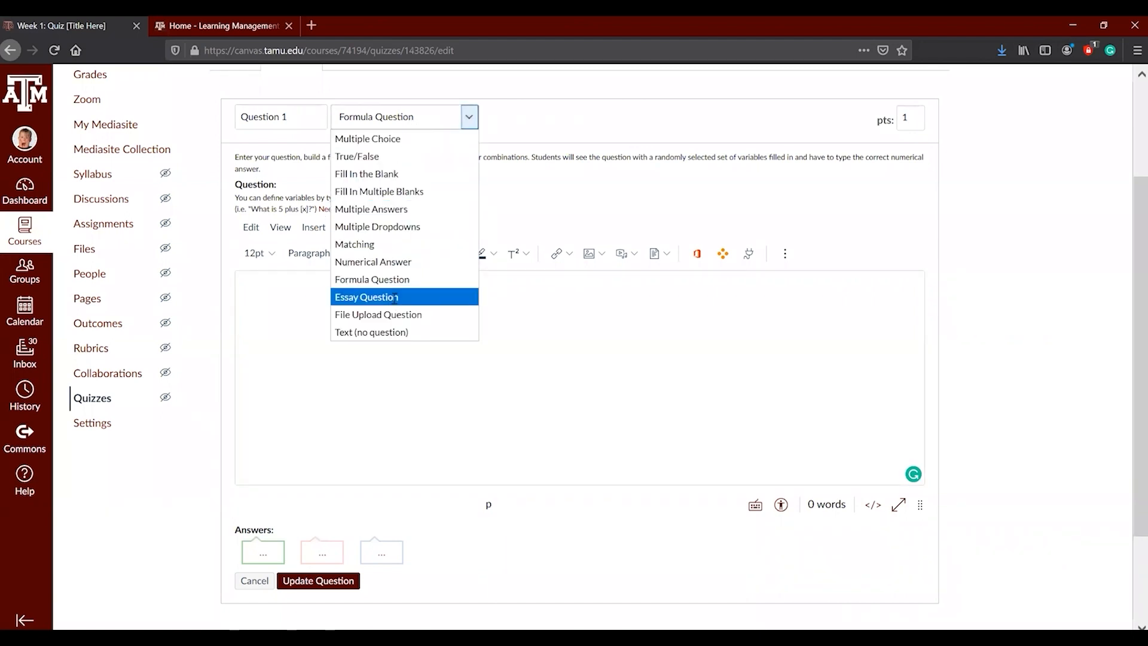
pyautogui.click(394, 298)
pyautogui.click(395, 298)
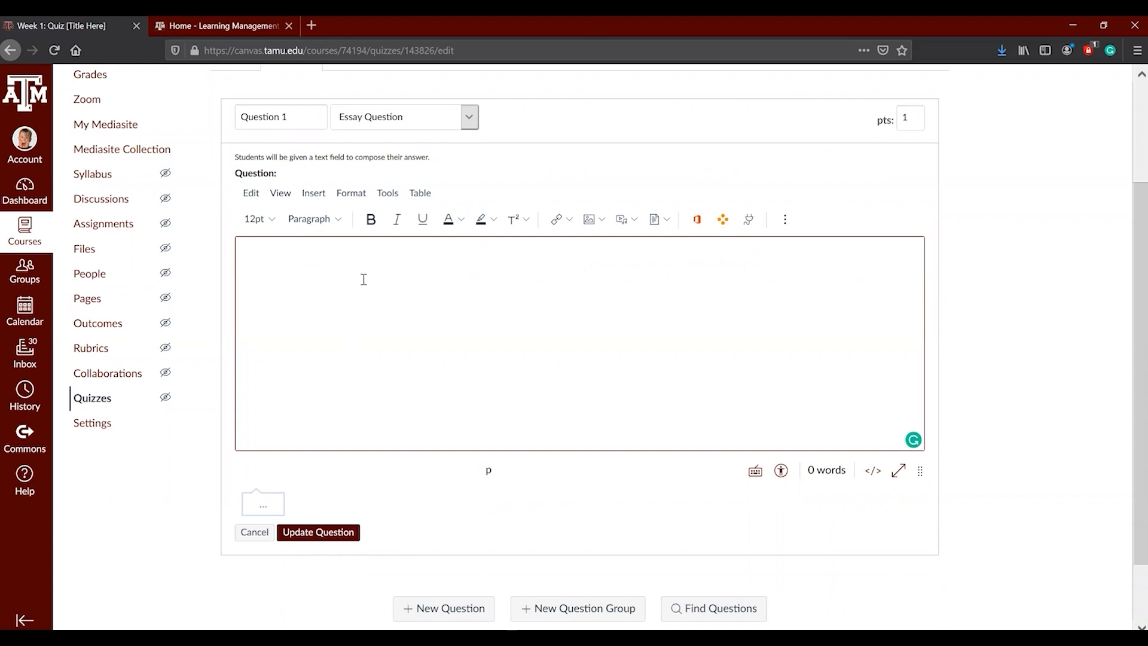
pyautogui.click(423, 121)
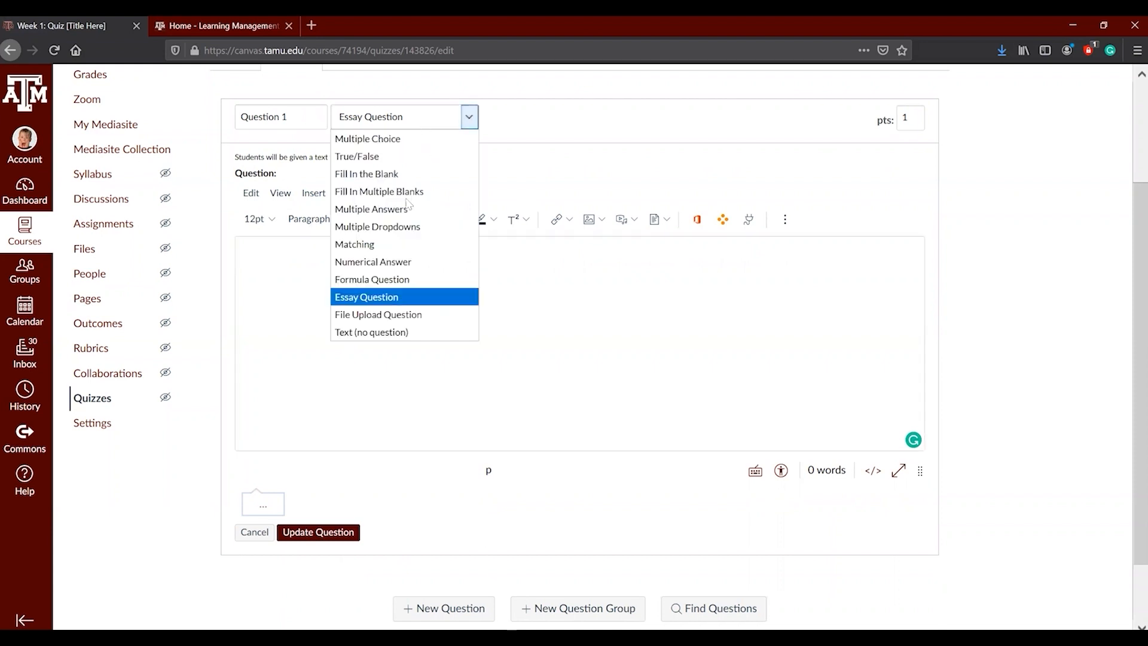
pyautogui.click(398, 314)
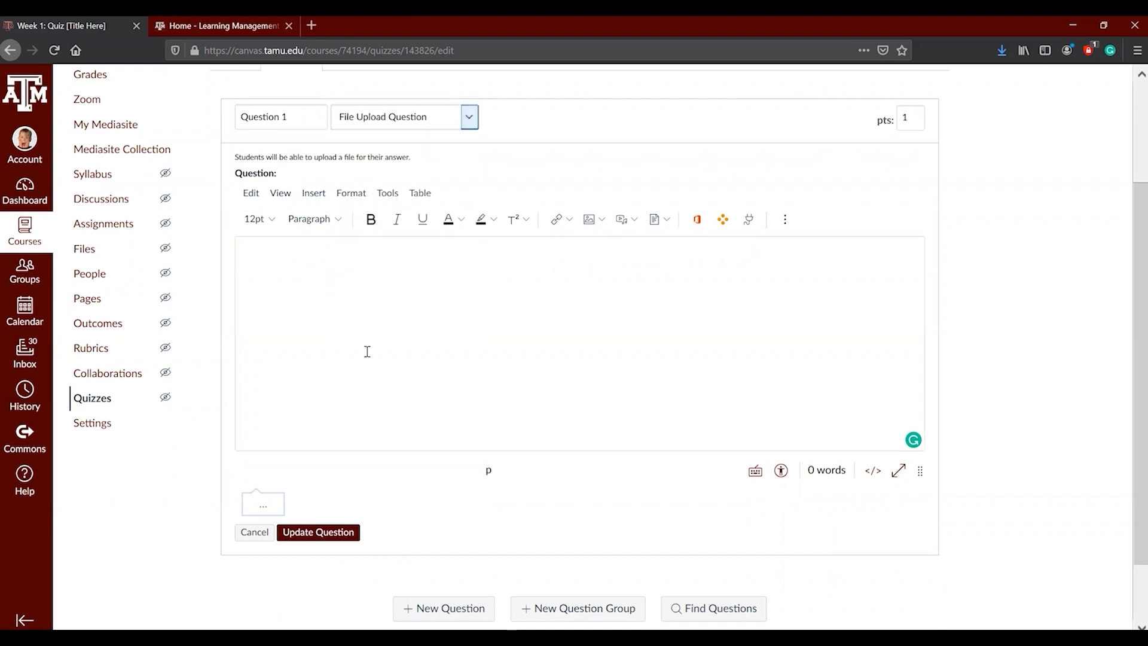
# - Set Question 1 to Multiple Choice and enter the question text "Pick is DOG?"
pyautogui.click(413, 122)
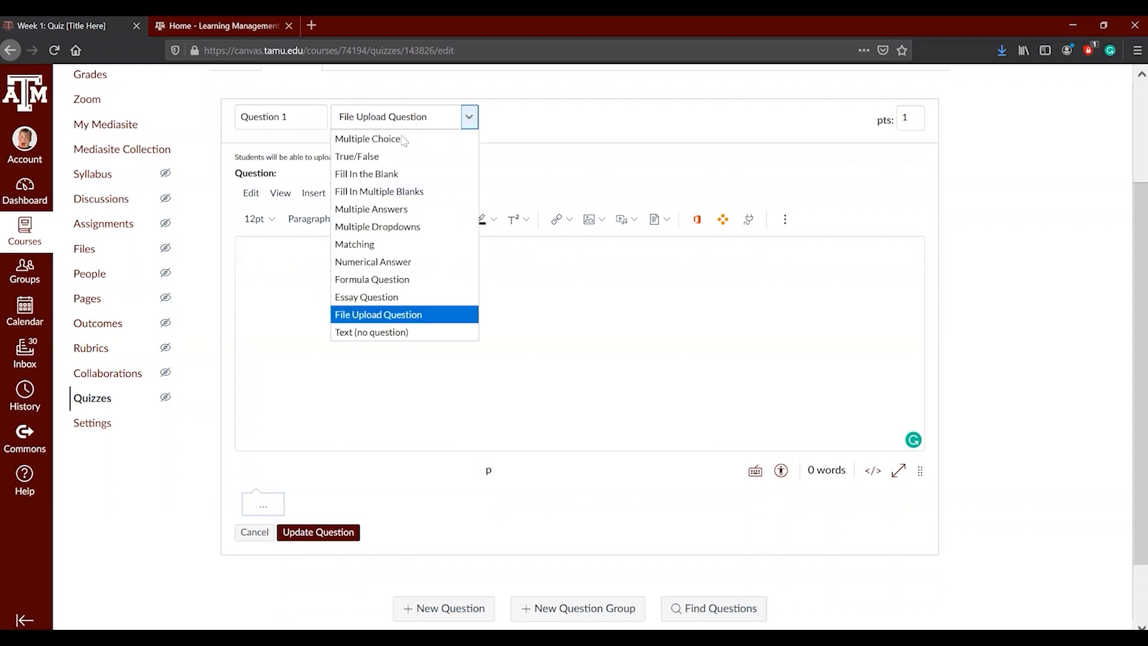
pyautogui.click(402, 140)
pyautogui.click(371, 308)
pyautogui.write('W')
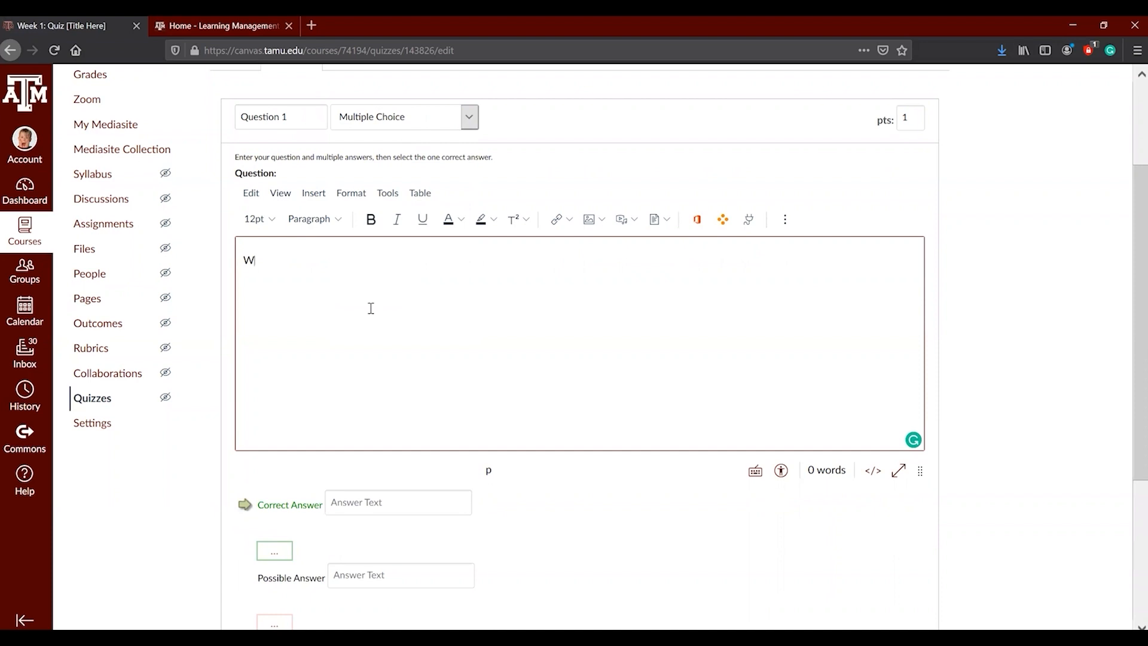
pyautogui.write('hat is DOG?')
pyautogui.doubleClick(245, 259)
pyautogui.write('Pick')
# - Fill in the answers Whale and Dog, and add a third possible answer, Cat
pyautogui.scroll(-3, 257, 278)
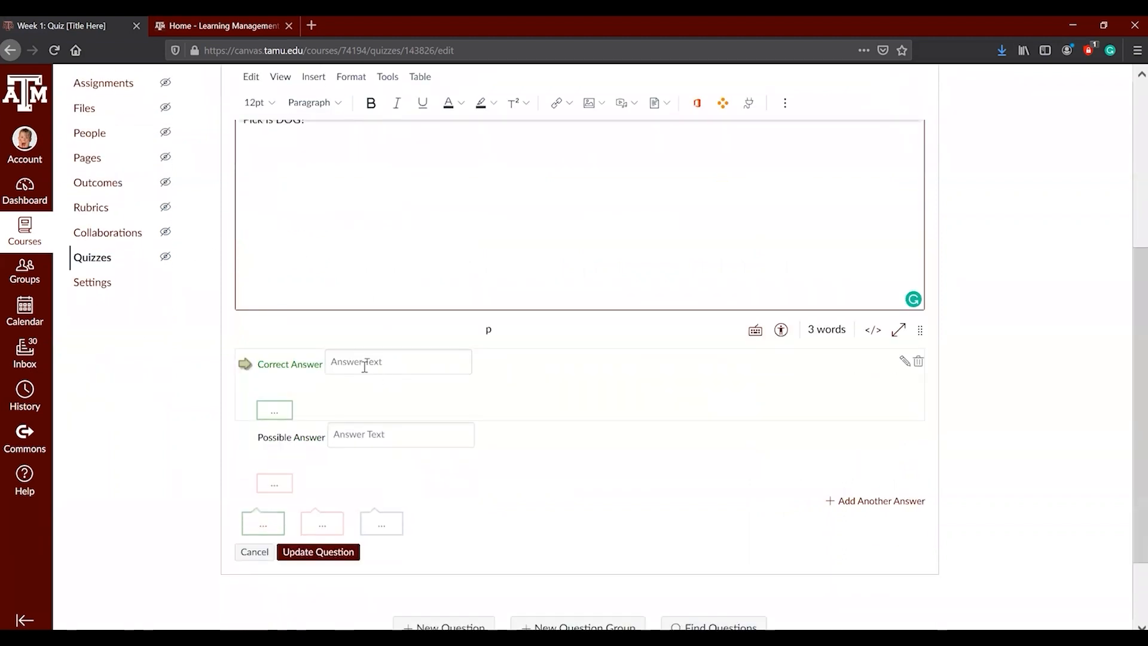
pyautogui.click(366, 363)
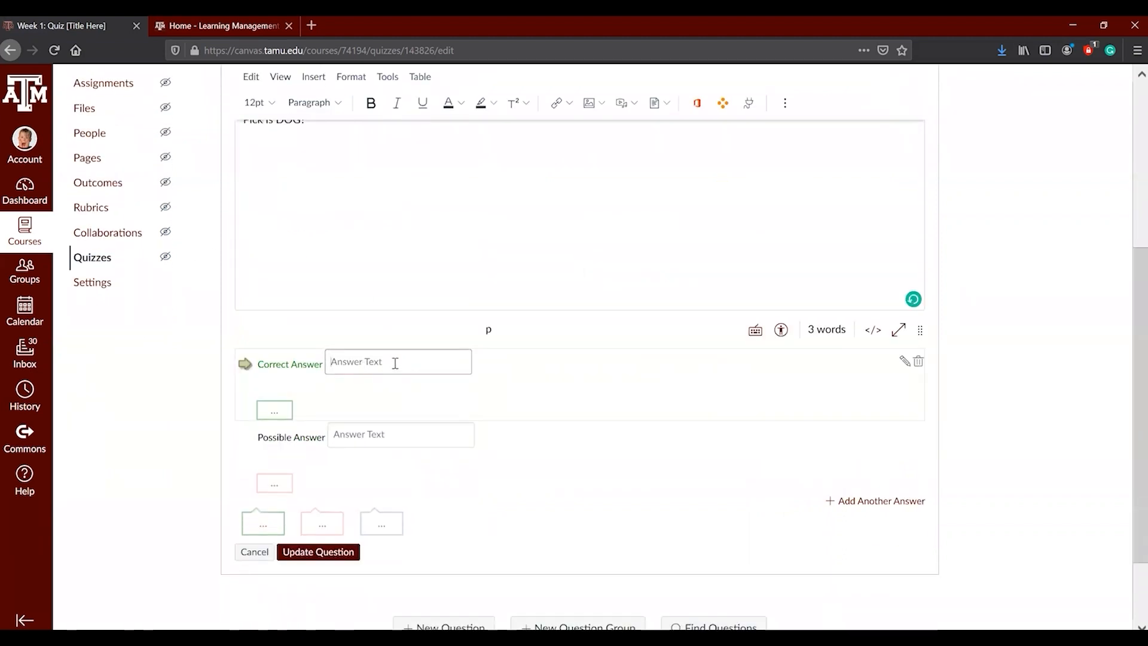
pyautogui.write('Wha')
pyautogui.click(365, 438)
pyautogui.write('Dog')
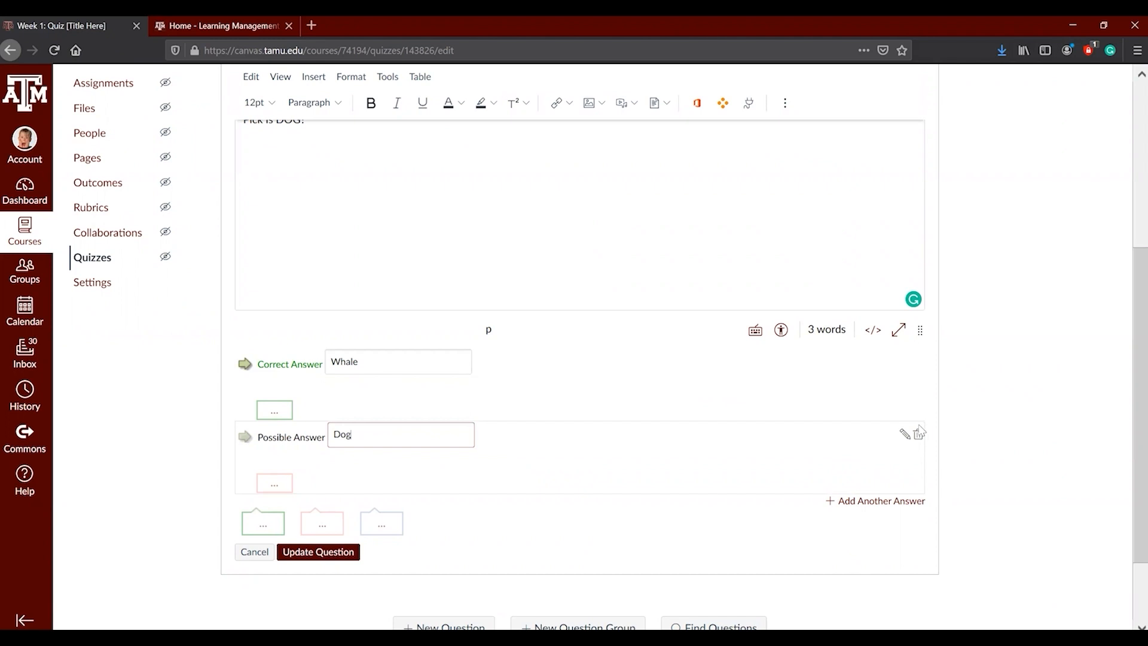
pyautogui.click(868, 505)
pyautogui.write('Cat')
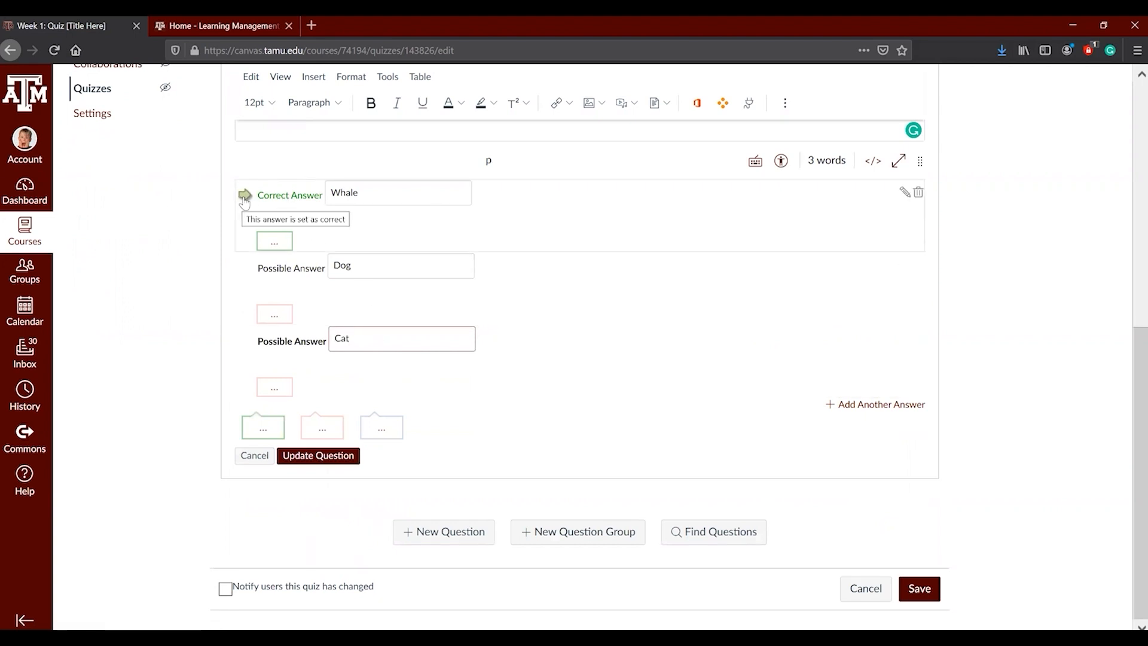
# - Try Cat as the correct answer for Question 1, and settle on Dog as the correct one
pyautogui.click(245, 268)
pyautogui.click(245, 339)
pyautogui.scroll(2, 269, 252)
pyautogui.scroll(3, 276, 229)
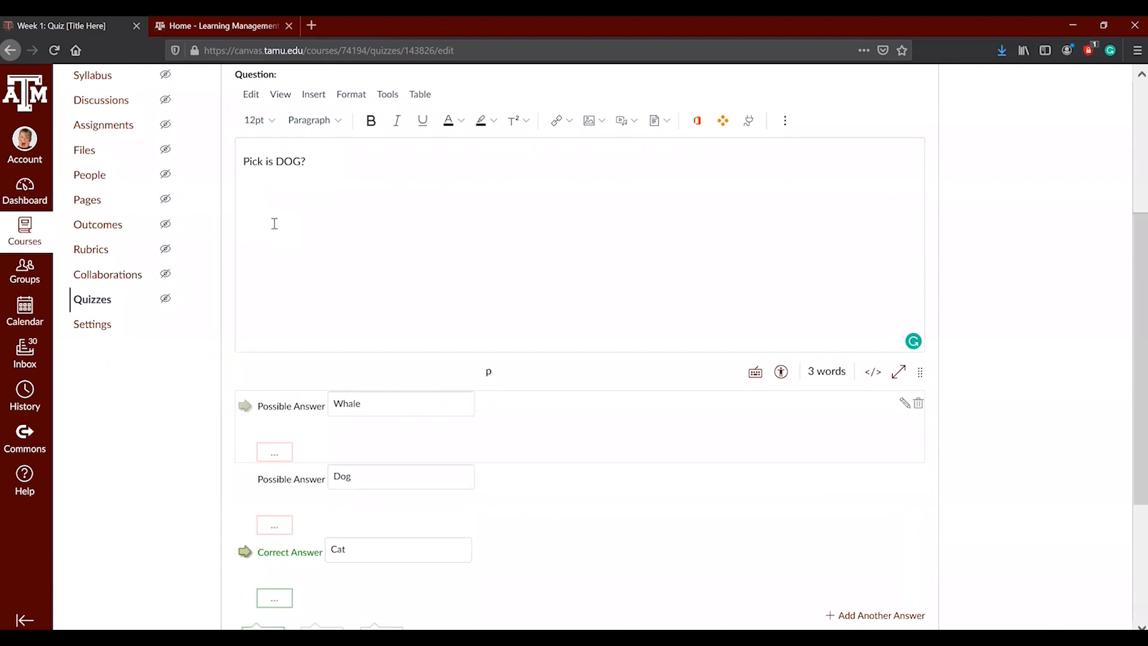
pyautogui.scroll(-2, 277, 374)
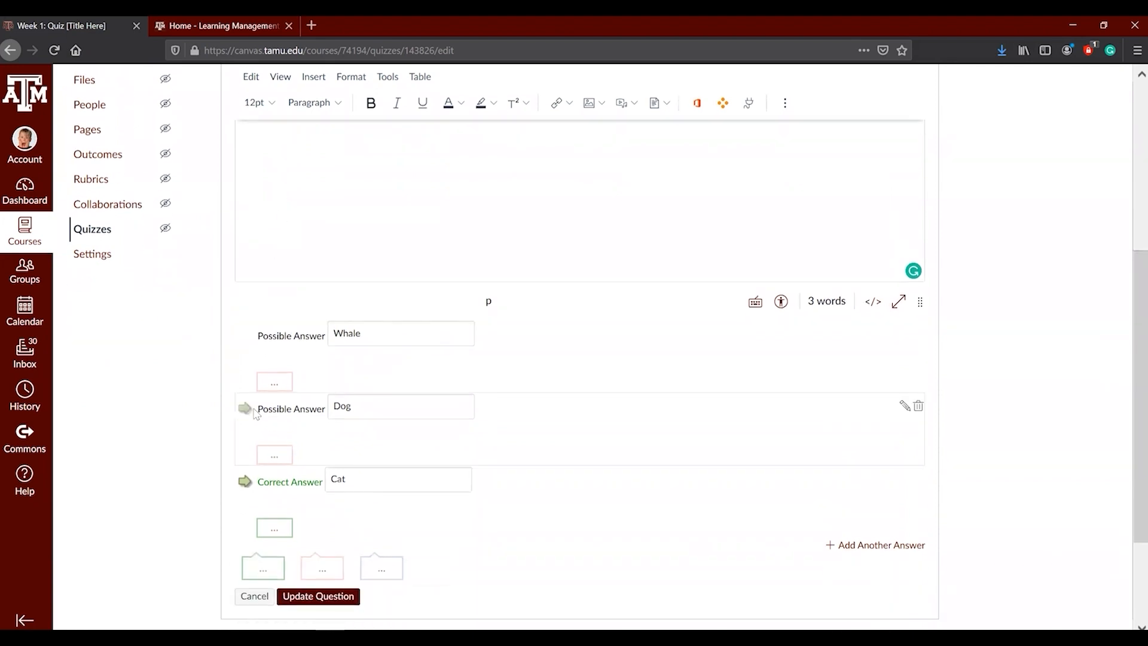
pyautogui.click(245, 409)
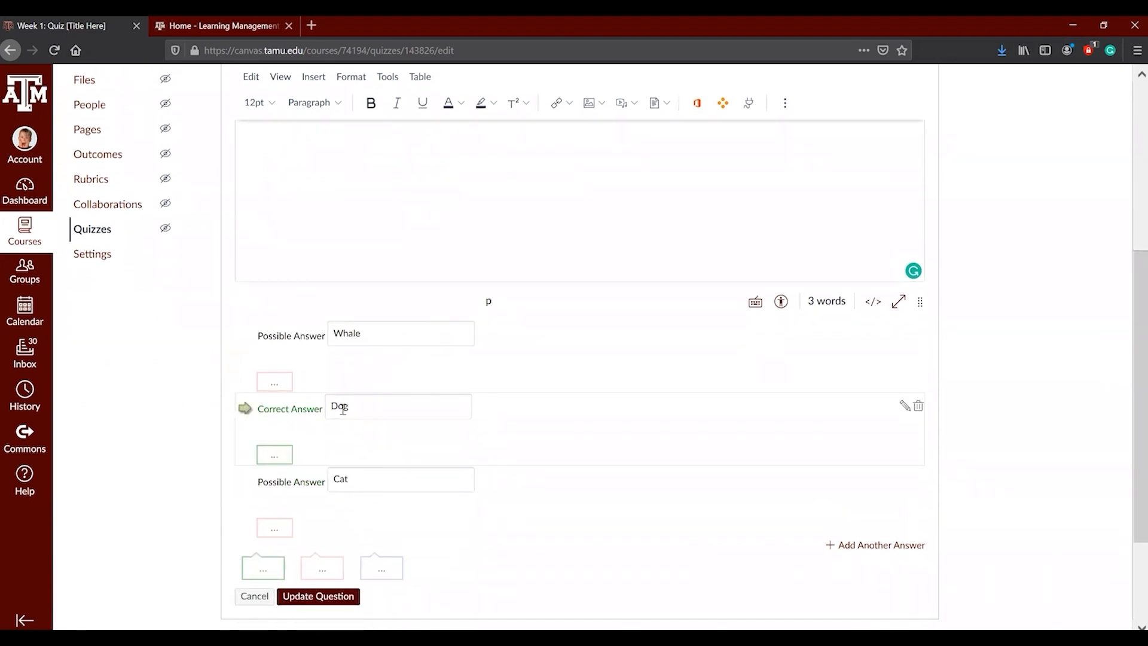
pyautogui.doubleClick(350, 407)
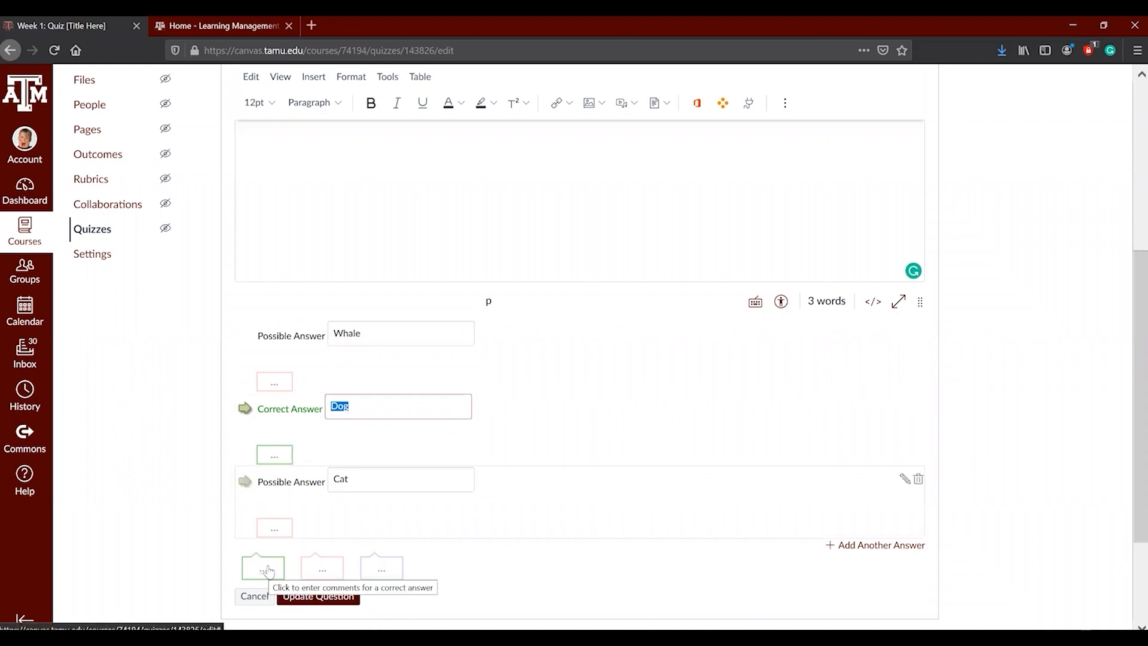
# - Add the correct-answer comment "Correct!" to Question 1
pyautogui.click(267, 571)
pyautogui.scroll(-3, 305, 566)
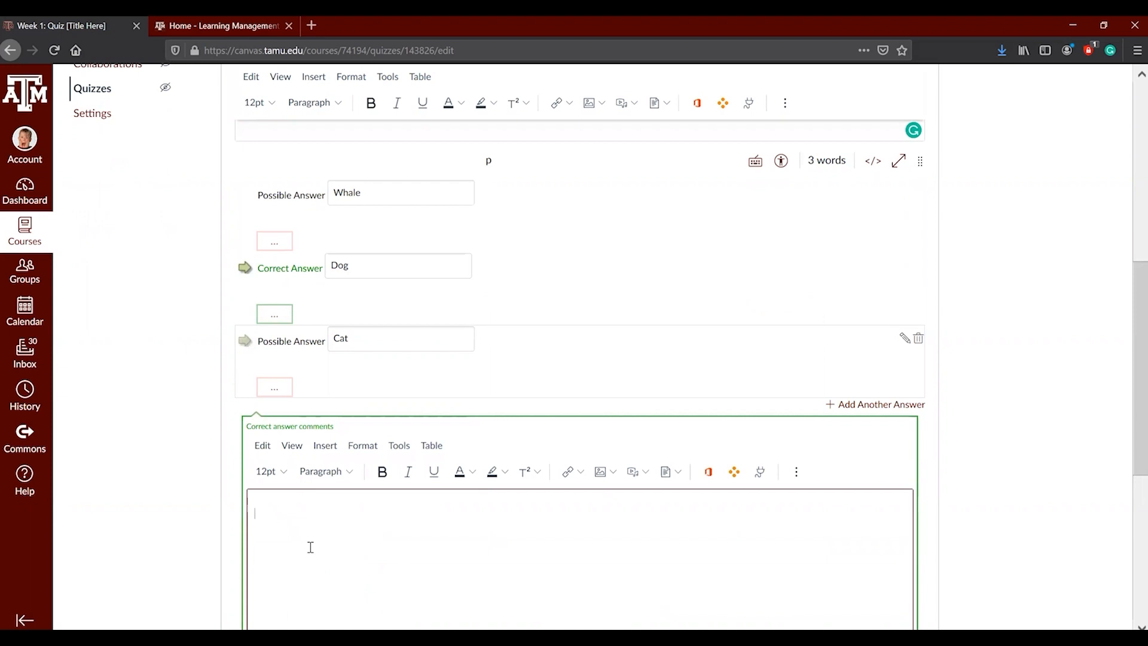
pyautogui.write('rrect!')
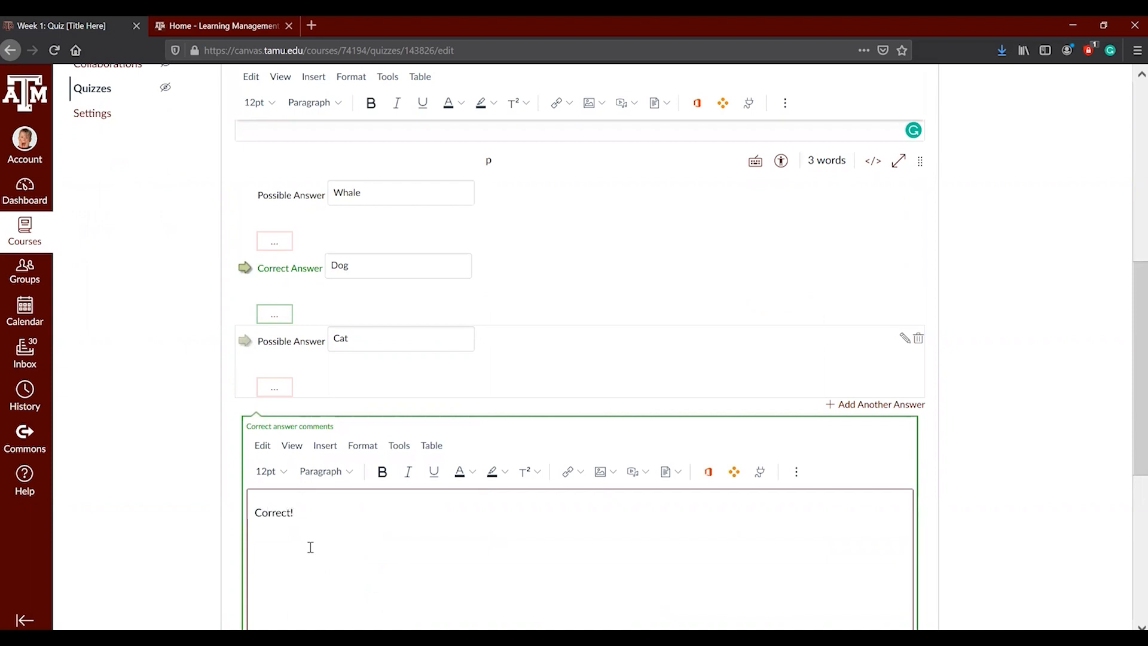
pyautogui.scroll(-5, 310, 547)
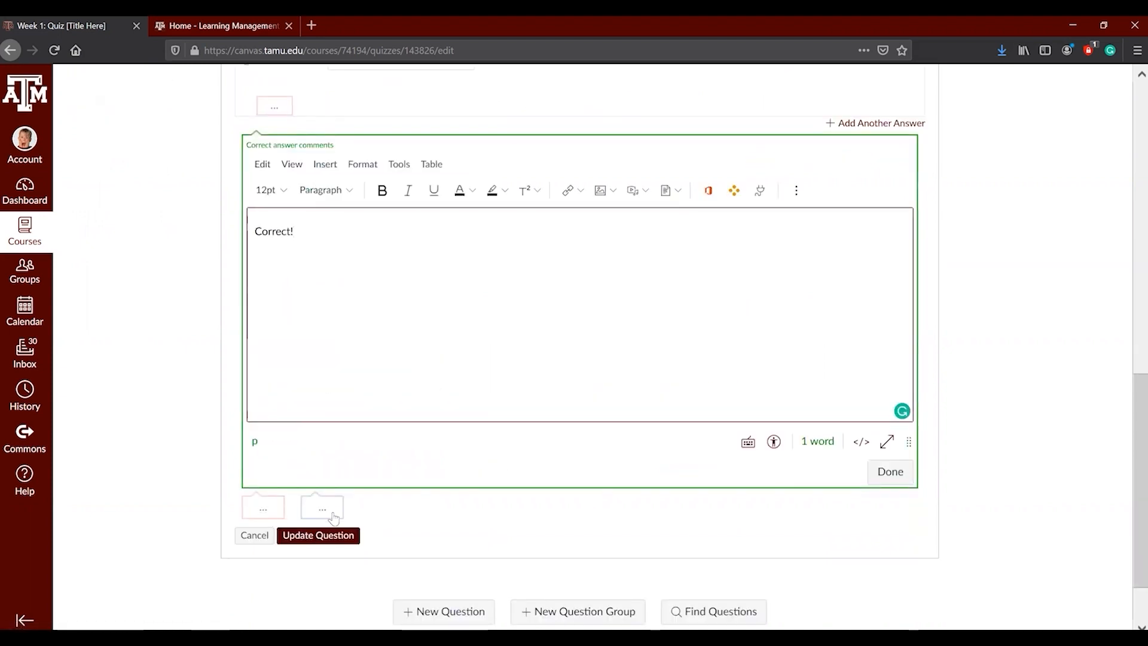
pyautogui.scroll(4, 323, 335)
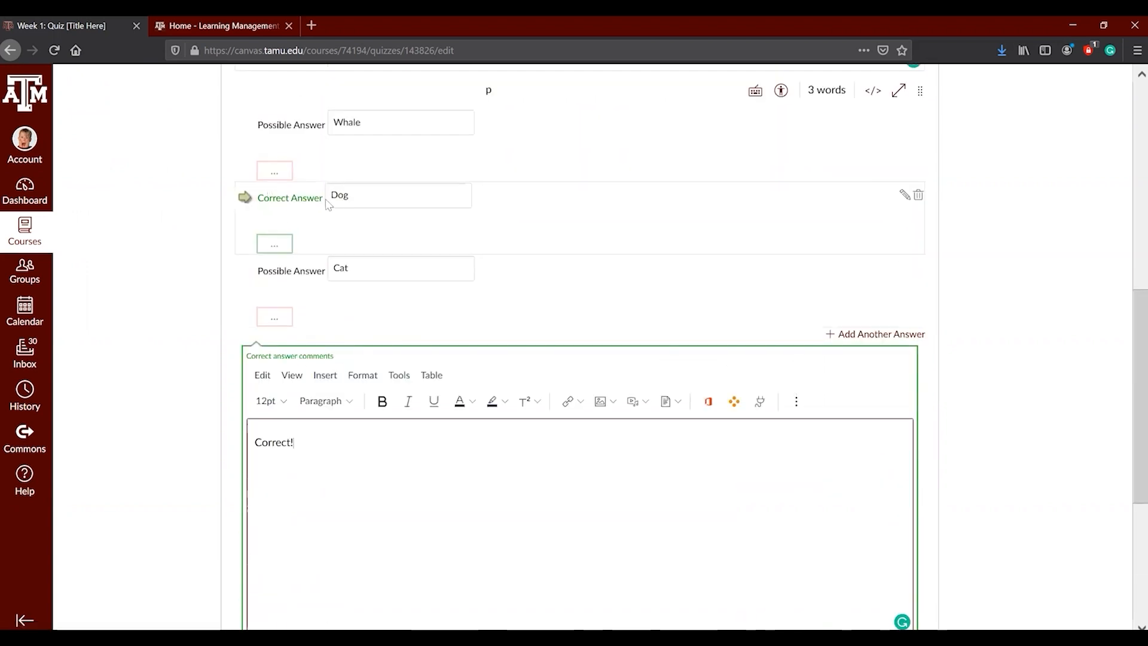
# - Add the wrong-answer comment "Incorrect, try again!" to Question 1 and review both feedback comments
pyautogui.scroll(-3, 317, 464)
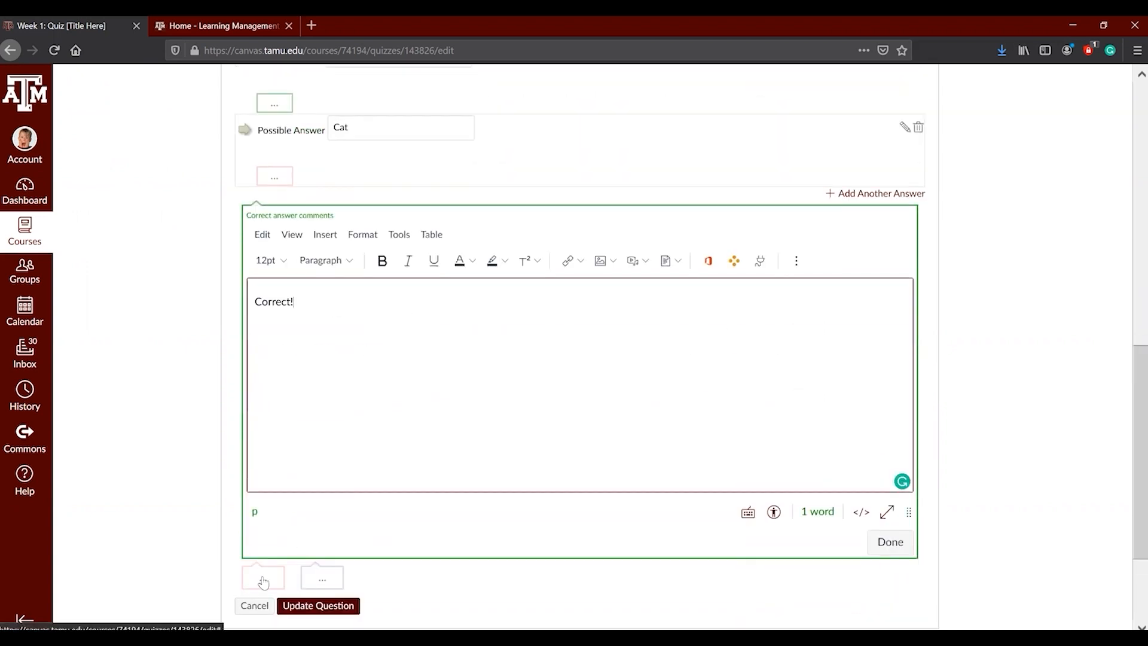
pyautogui.click(263, 577)
pyautogui.scroll(-2, 294, 574)
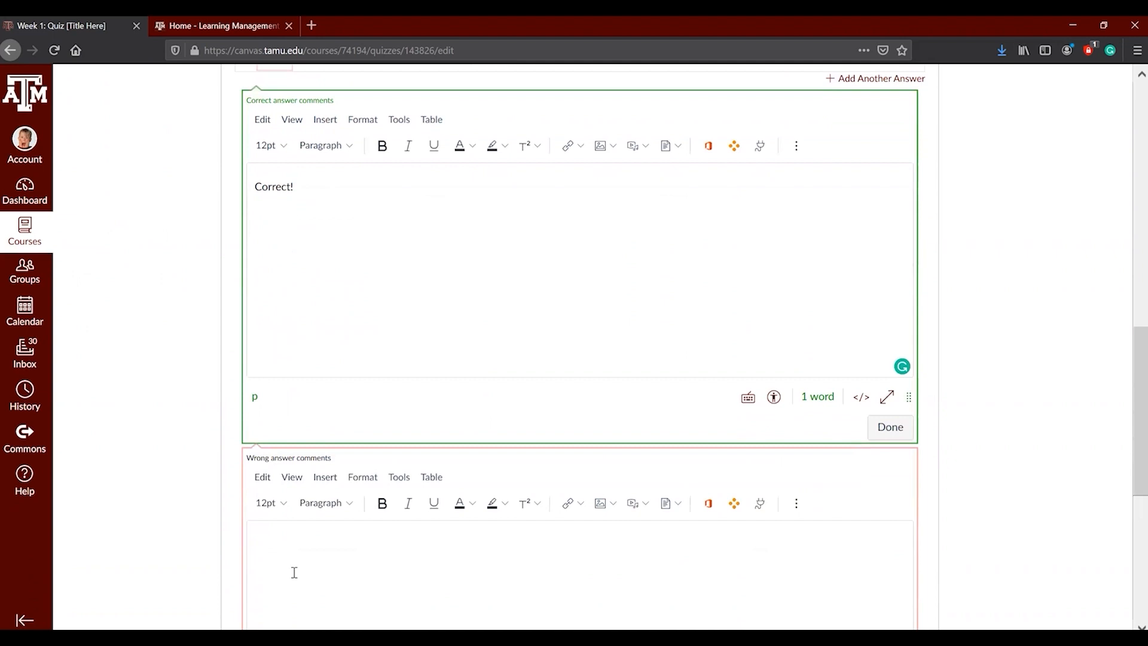
pyautogui.click(303, 535)
pyautogui.write('Incorrect, try aga')
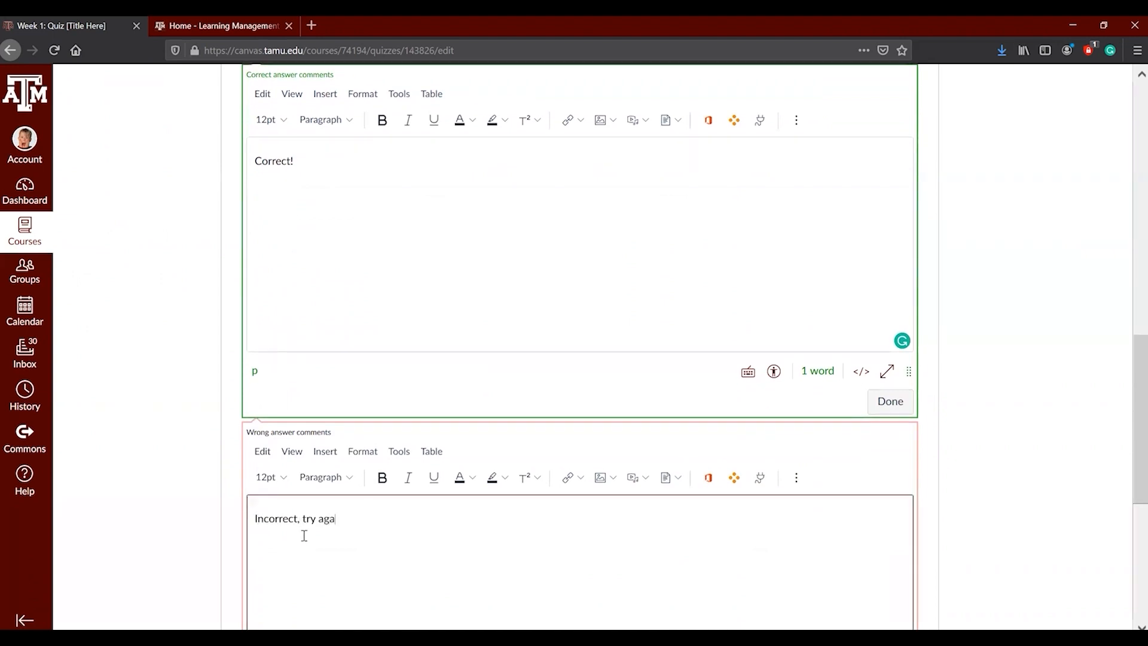
pyautogui.write('in!')
pyautogui.scroll(-5, 317, 526)
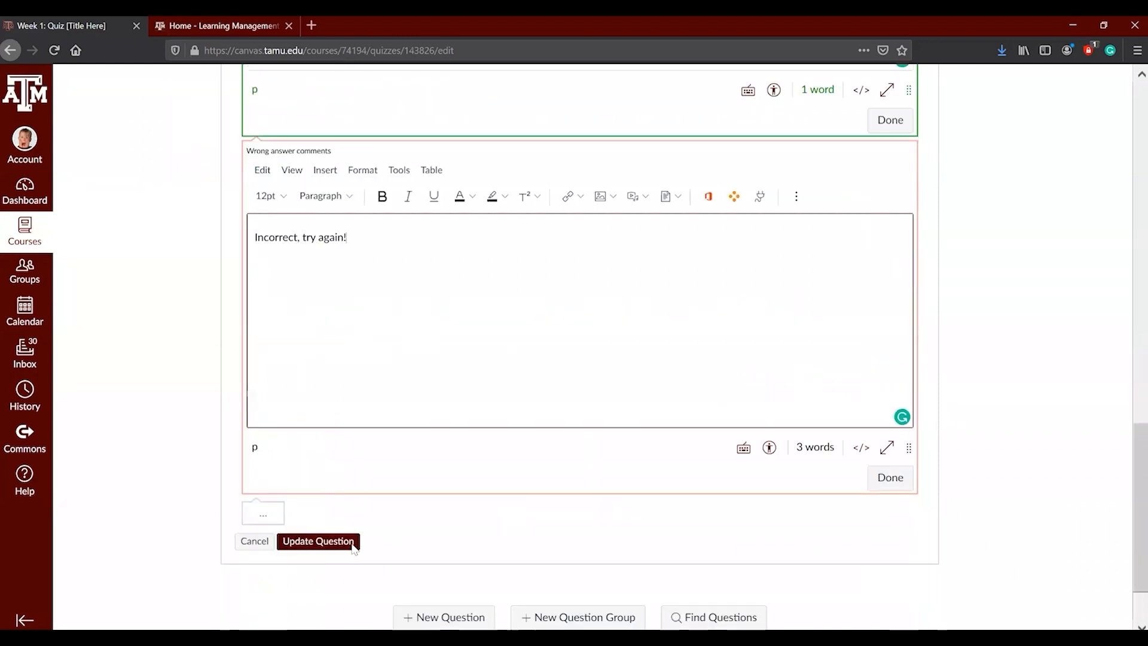
pyautogui.scroll(5, 358, 478)
pyautogui.scroll(3, 370, 383)
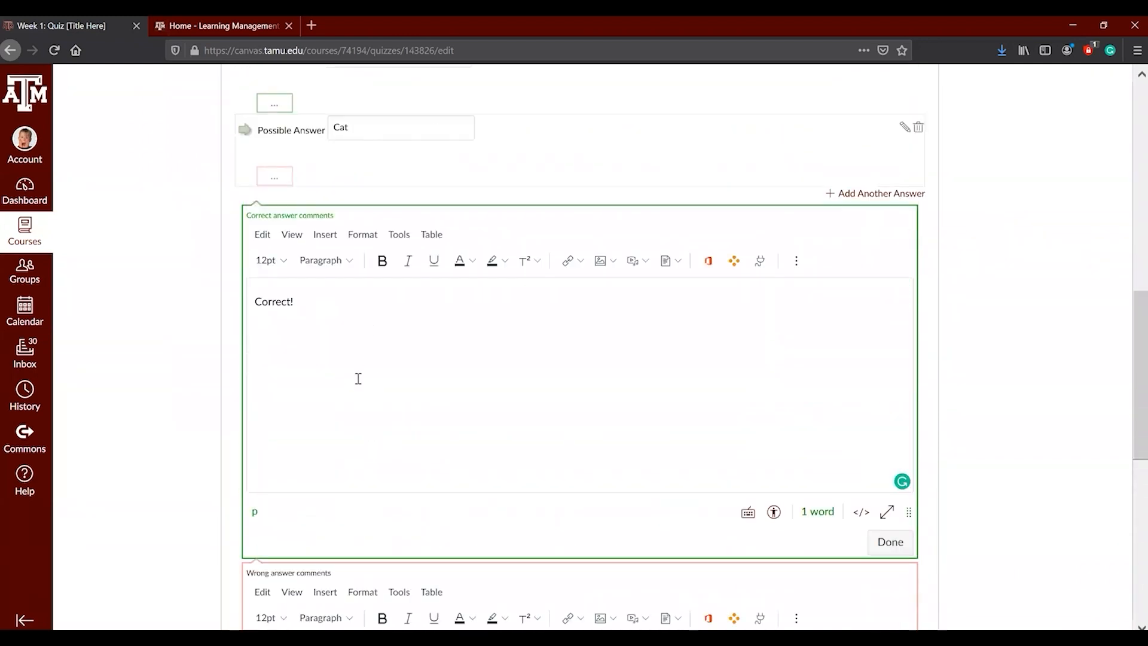
# - Look over the correct and wrong answer comments and update Question 1 to keep its edits
pyautogui.scroll(-6, 356, 378)
pyautogui.scroll(3, 359, 305)
pyautogui.scroll(-5, 314, 419)
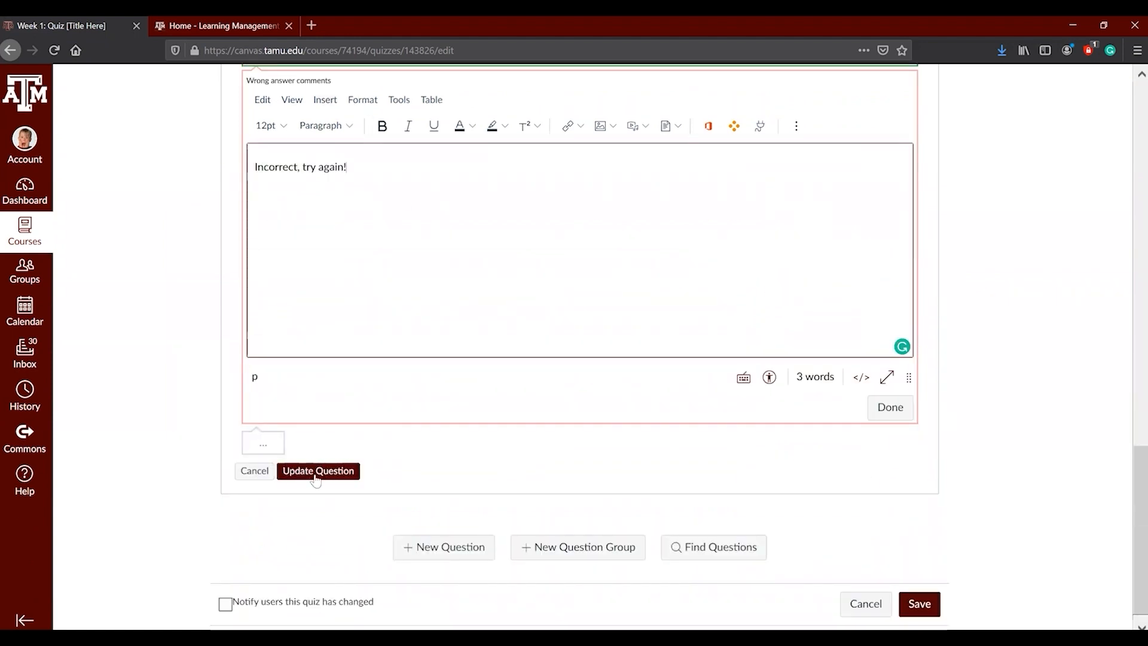
pyautogui.scroll(5, 317, 479)
pyautogui.scroll(-5, 333, 520)
pyautogui.click(314, 474)
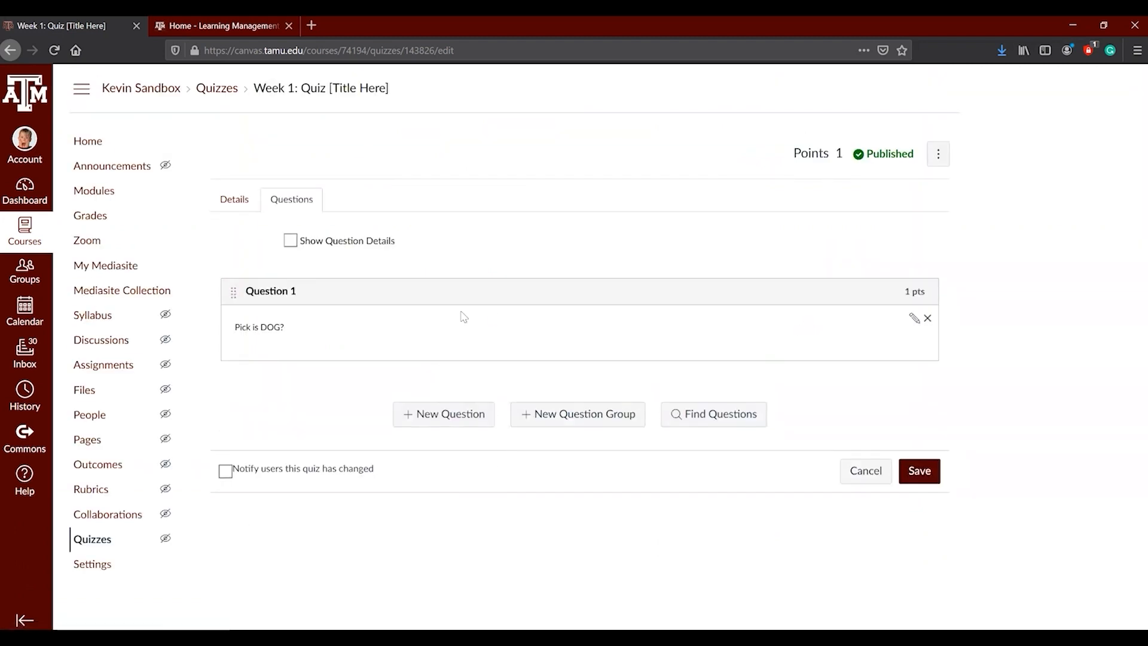
# - Add a new multiple-choice question with the question text "Pick Cat"
pyautogui.click(442, 414)
pyautogui.click(308, 103)
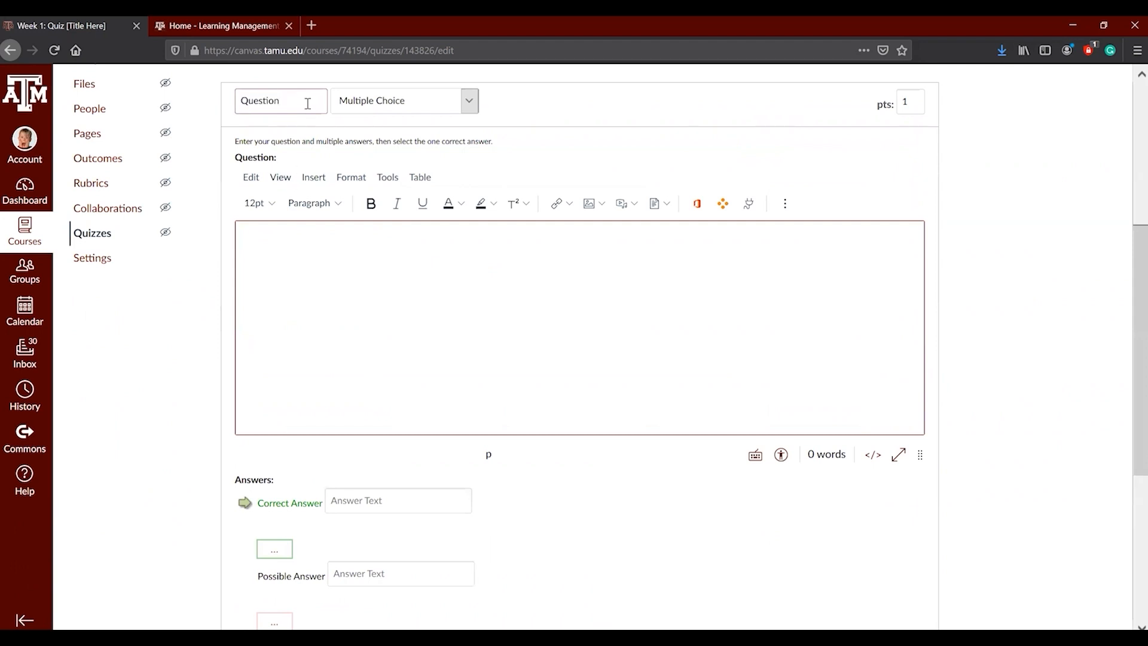
pyautogui.click(356, 334)
pyautogui.write('Pick Cat')
# - Enter Cat as the correct answer and Dog and Shark as possible answers, and update the question
pyautogui.scroll(-4, 361, 365)
pyautogui.click(388, 287)
pyautogui.write('Cat')
pyautogui.click(382, 367)
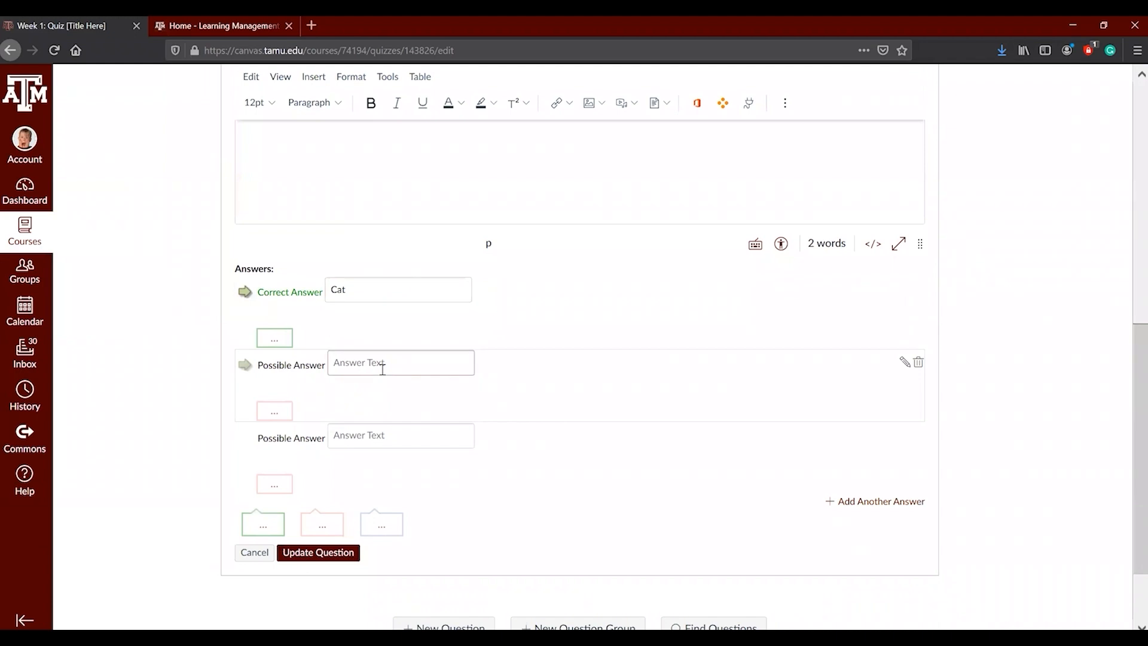
pyautogui.write('Dog')
pyautogui.click(361, 431)
pyautogui.write('Shark')
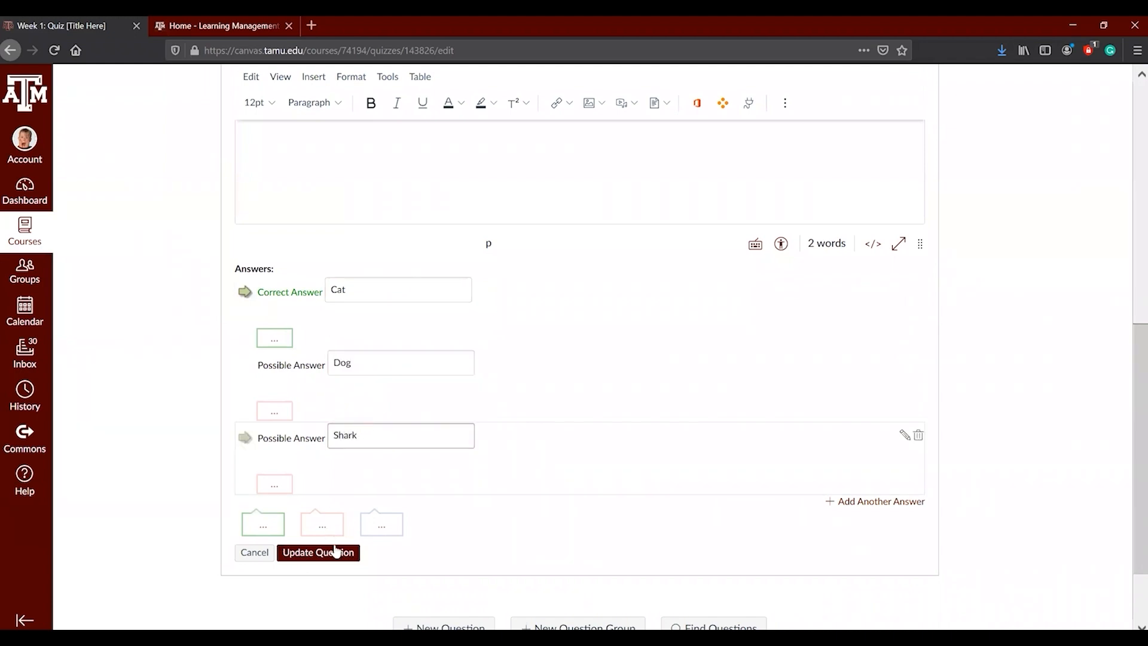
pyautogui.click(327, 557)
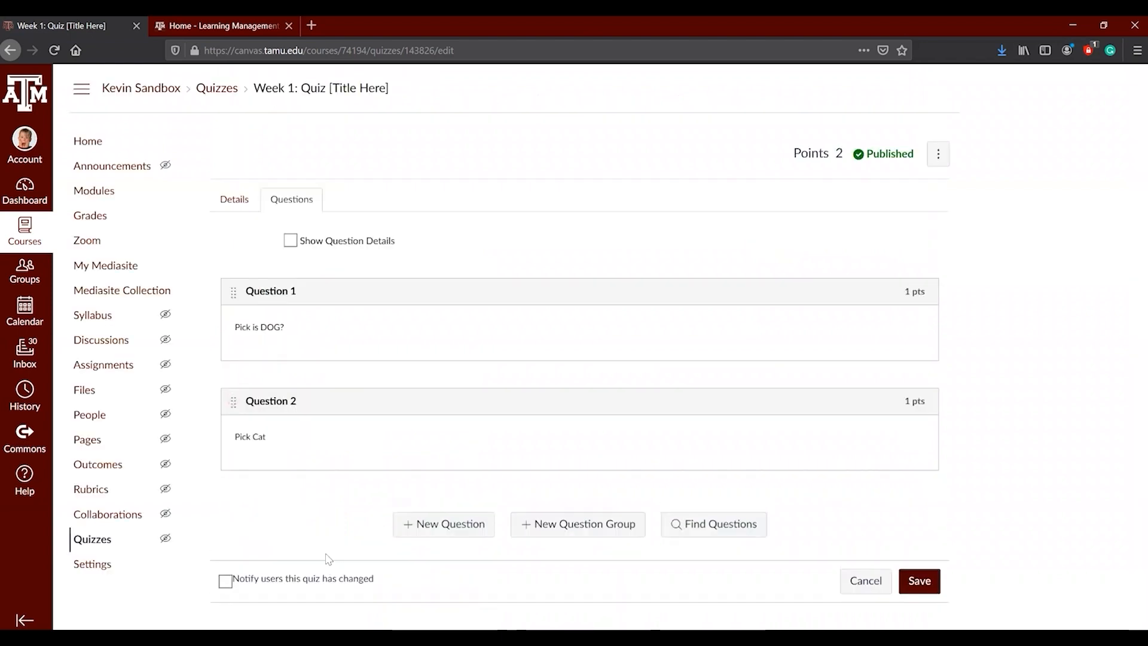
# - Show the question details and review the answer choices and correct answers of both questions
pyautogui.click(291, 241)
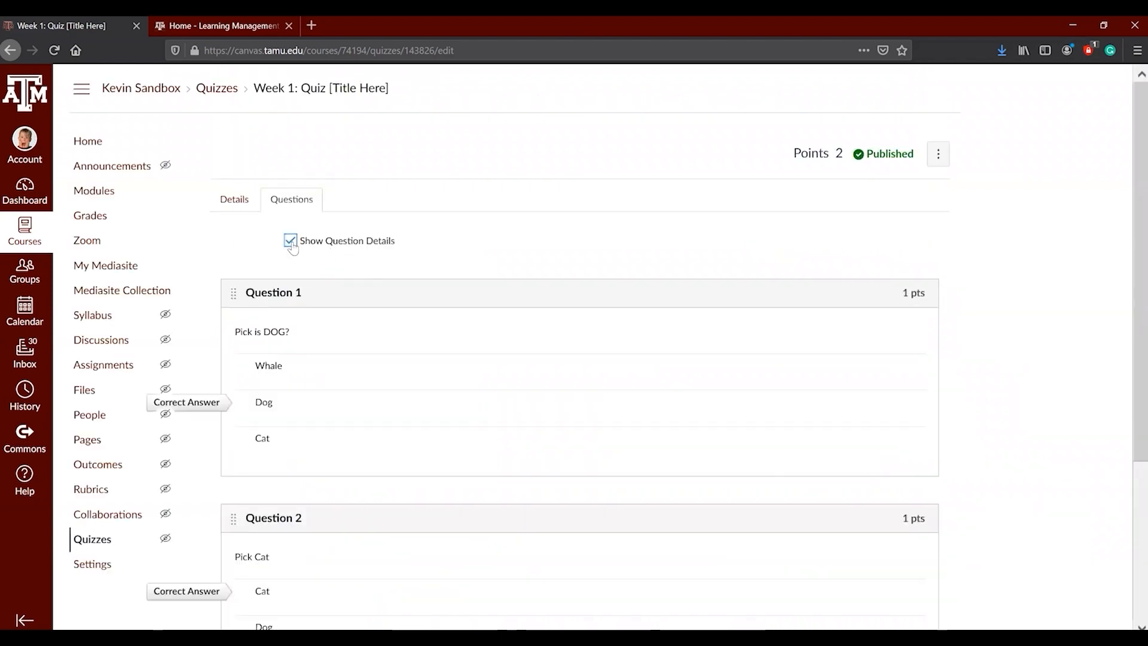
pyautogui.scroll(-2, 290, 317)
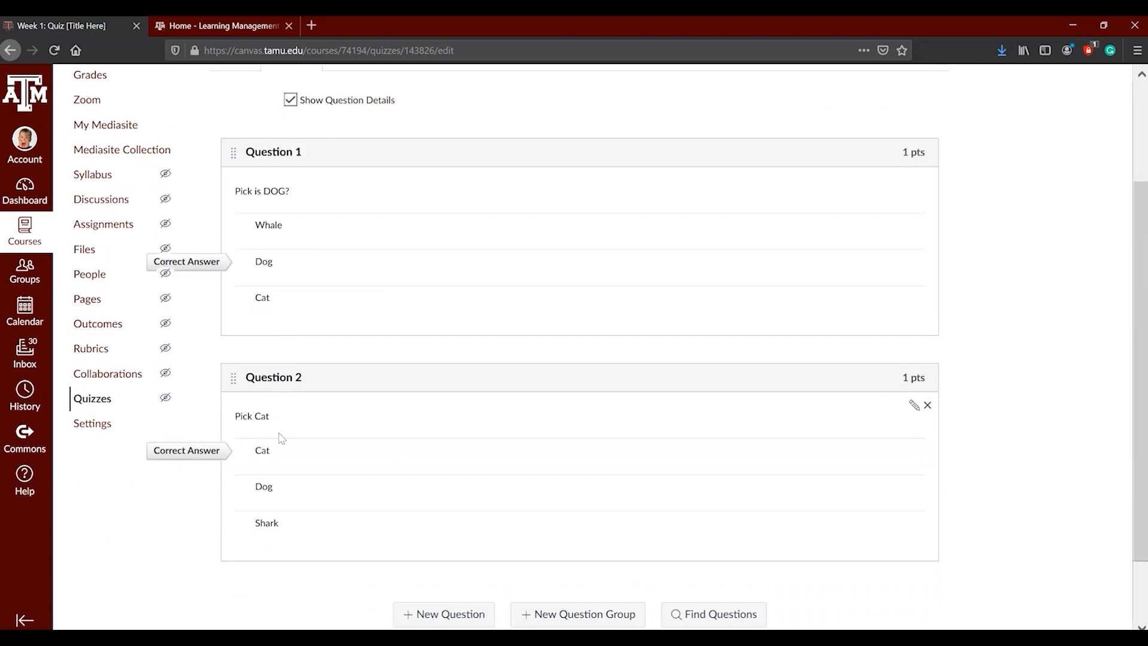
pyautogui.scroll(1, 281, 438)
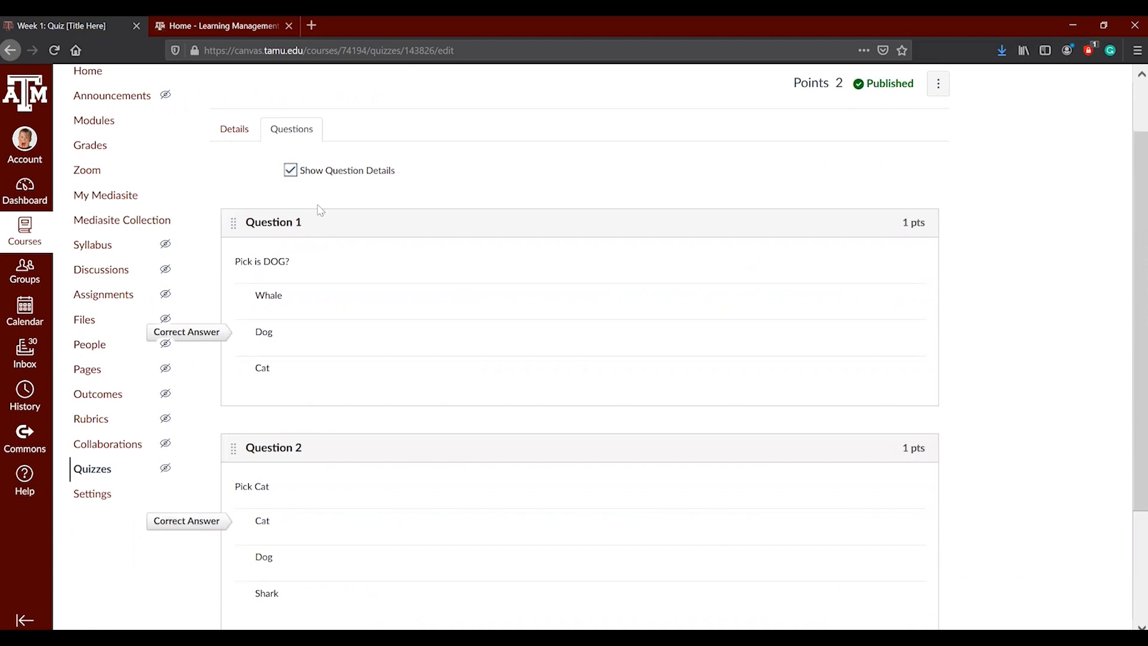
pyautogui.click(291, 171)
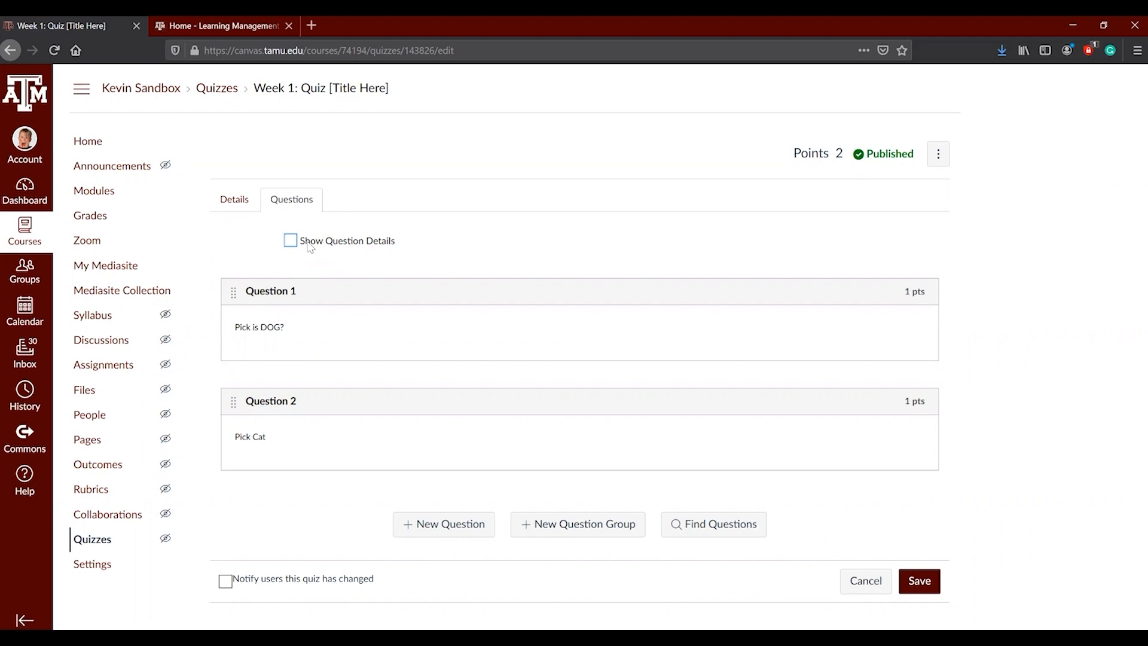
pyautogui.click(291, 242)
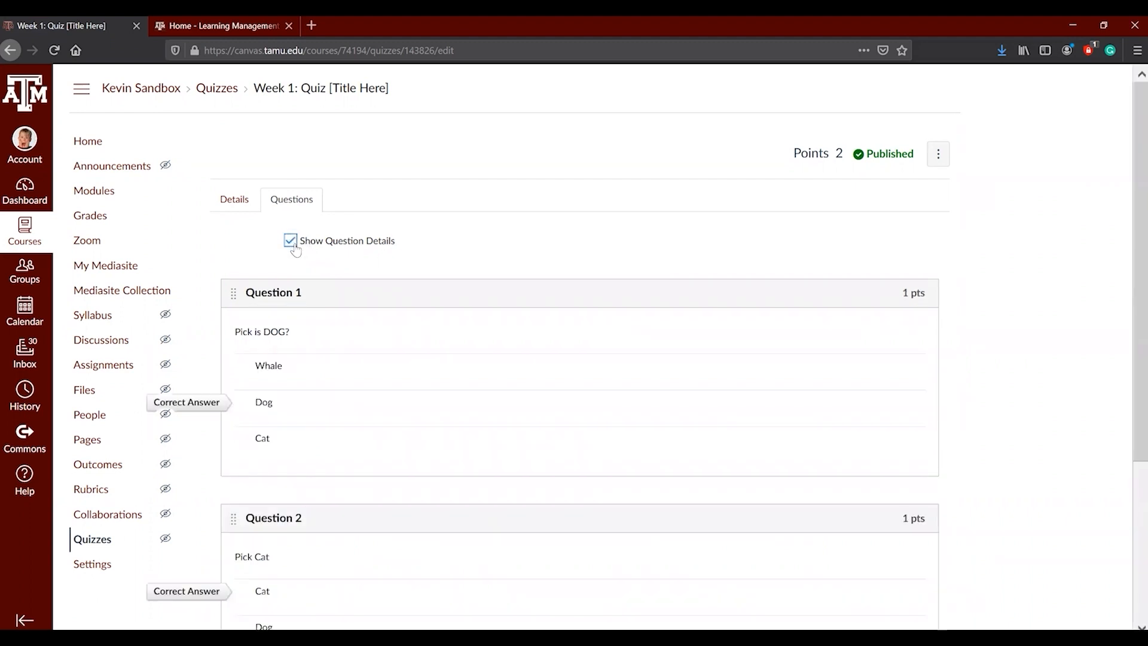
pyautogui.scroll(-4, 351, 274)
pyautogui.scroll(2, 397, 308)
pyautogui.scroll(-3, 402, 310)
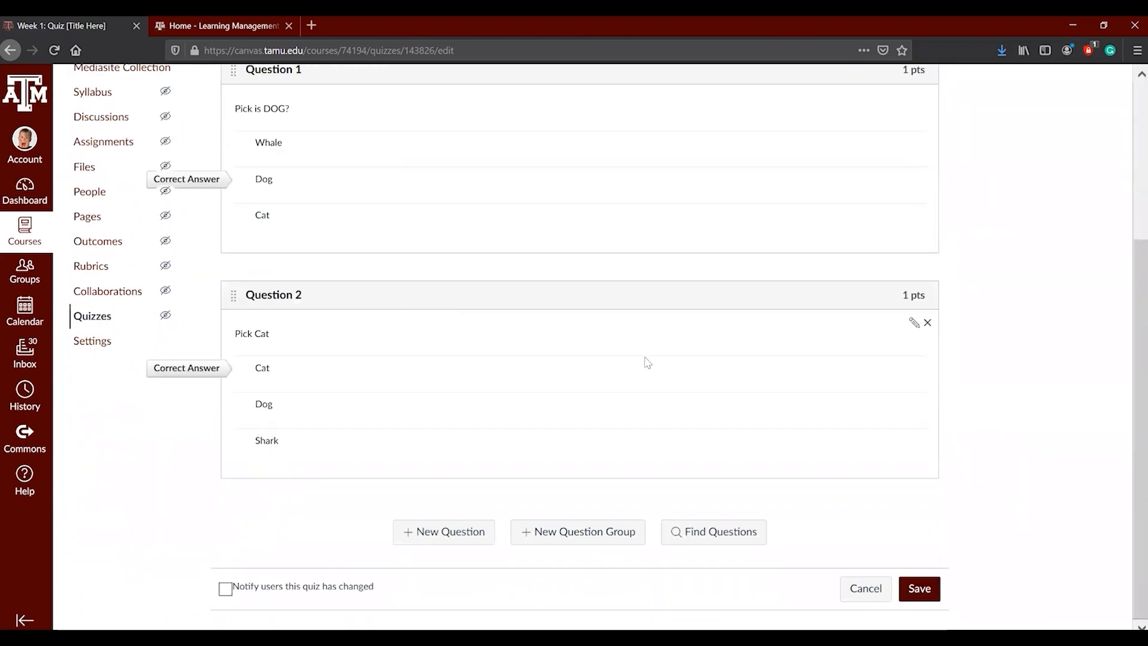
pyautogui.scroll(4, 747, 430)
pyautogui.scroll(-4, 794, 492)
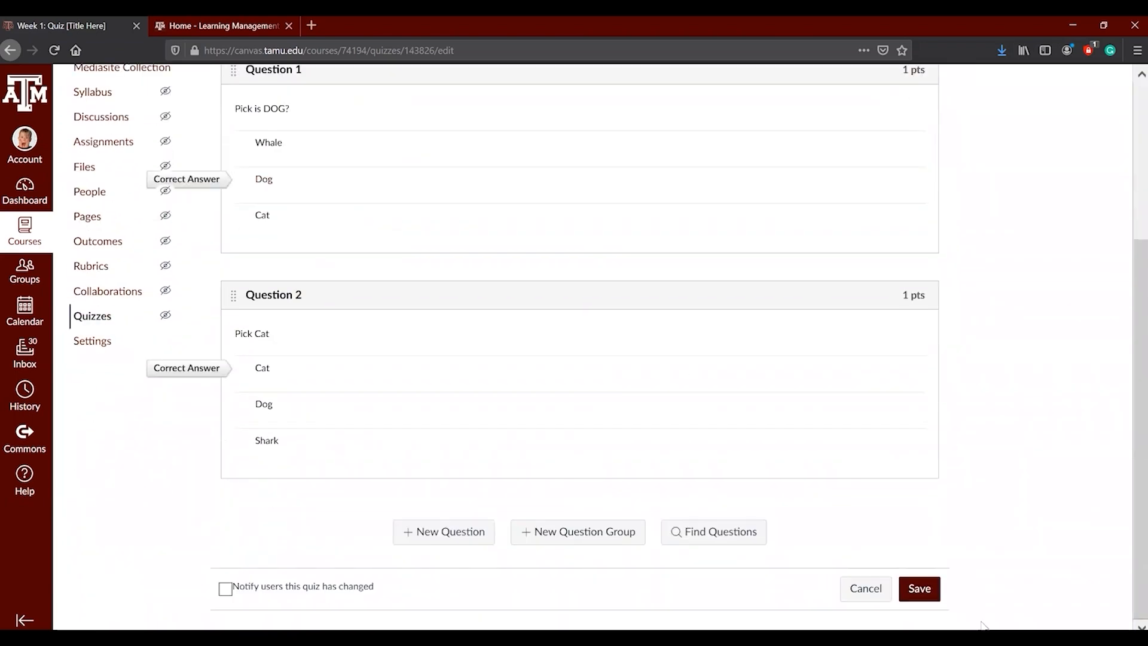
# - Save the quiz with its two questions and unpublish it
pyautogui.click(937, 592)
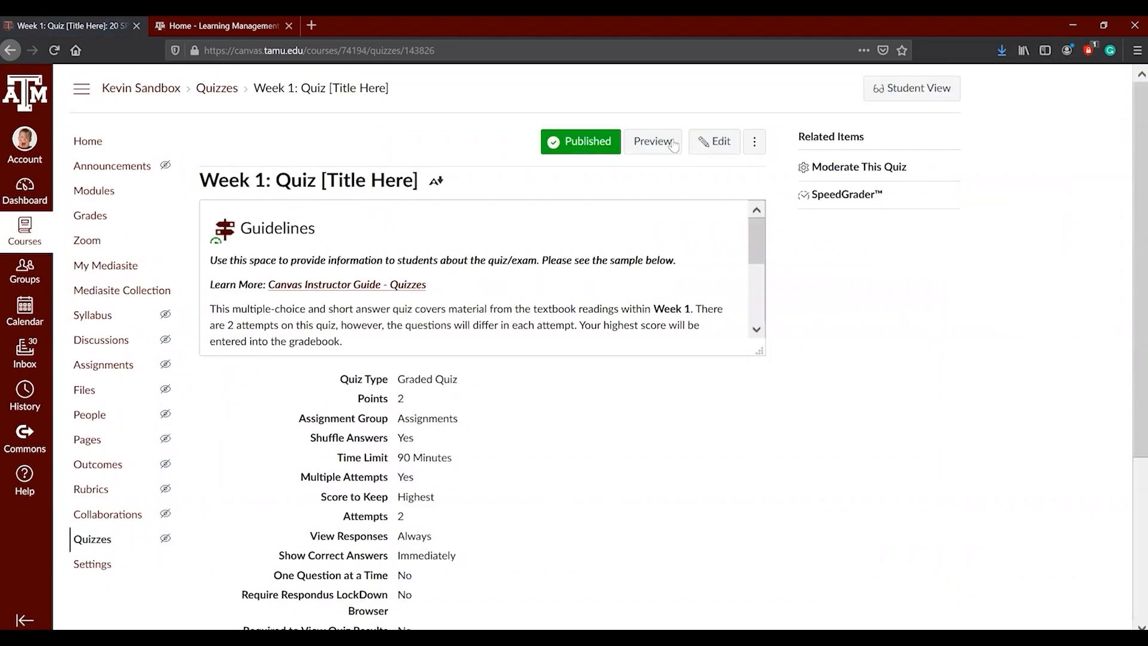
pyautogui.click(595, 149)
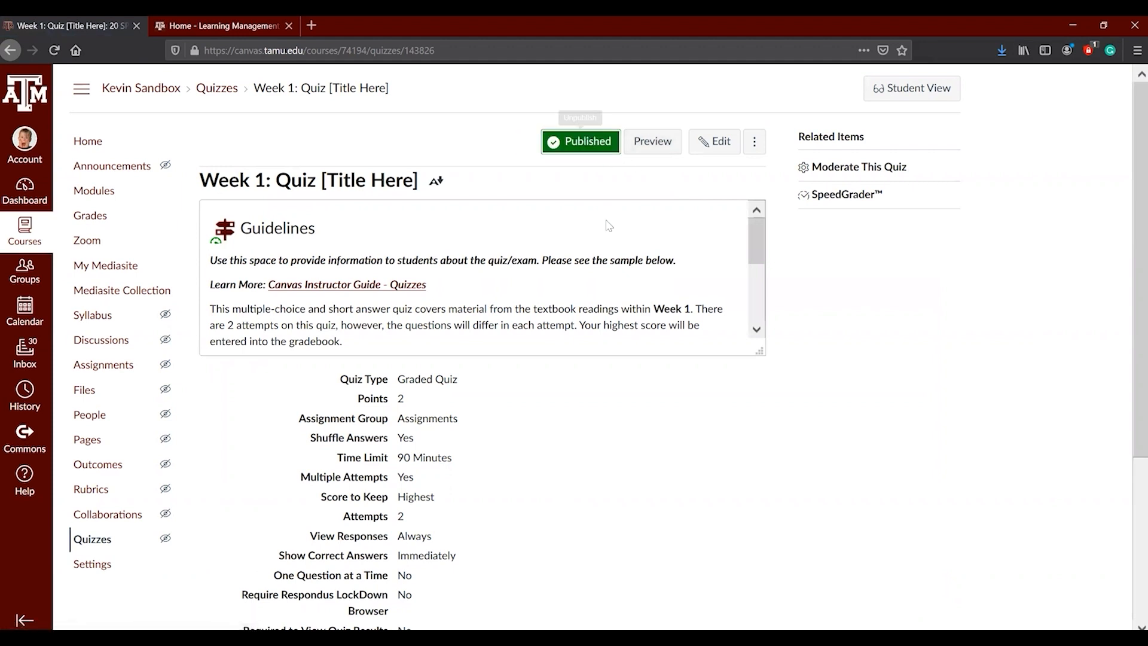
# - Preview the quiz and look through its instructions, both questions and the running time
pyautogui.click(668, 150)
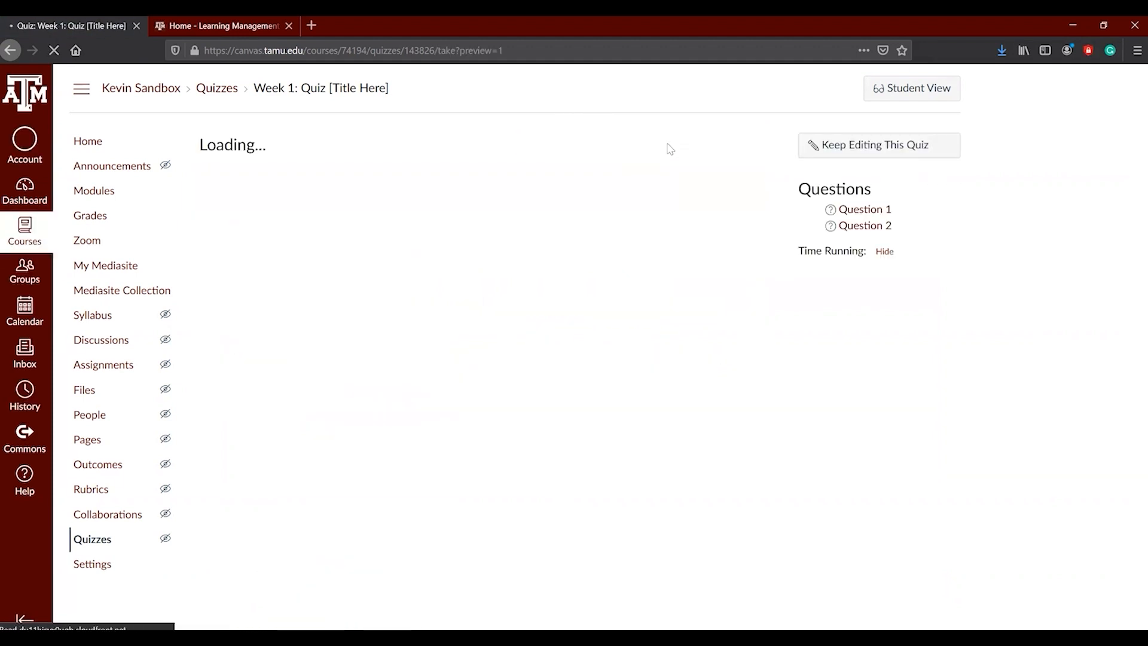
pyautogui.scroll(-2, 562, 259)
pyautogui.scroll(-5, 562, 258)
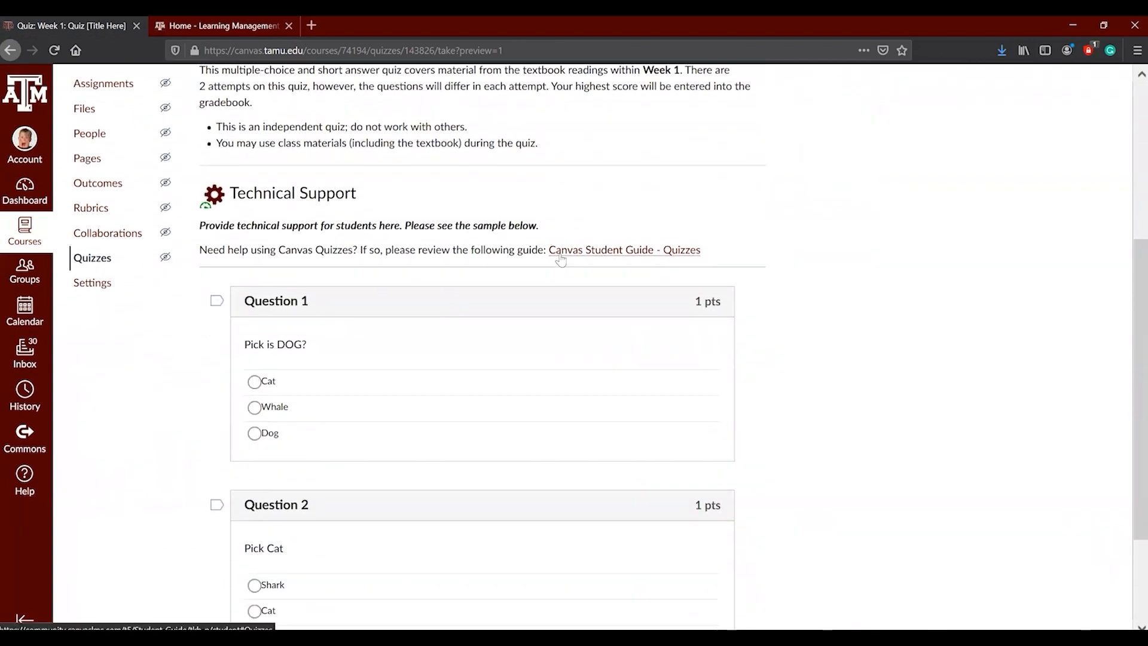
pyautogui.scroll(3, 560, 260)
pyautogui.scroll(-4, 383, 226)
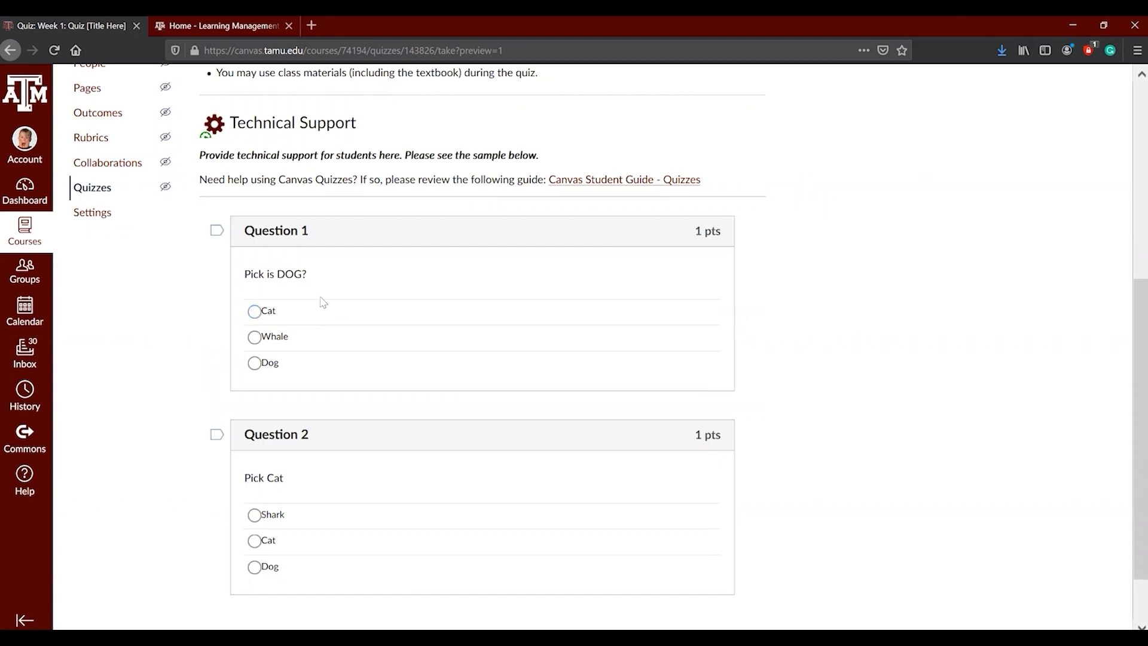
pyautogui.scroll(-2, 349, 323)
pyautogui.scroll(7, 466, 363)
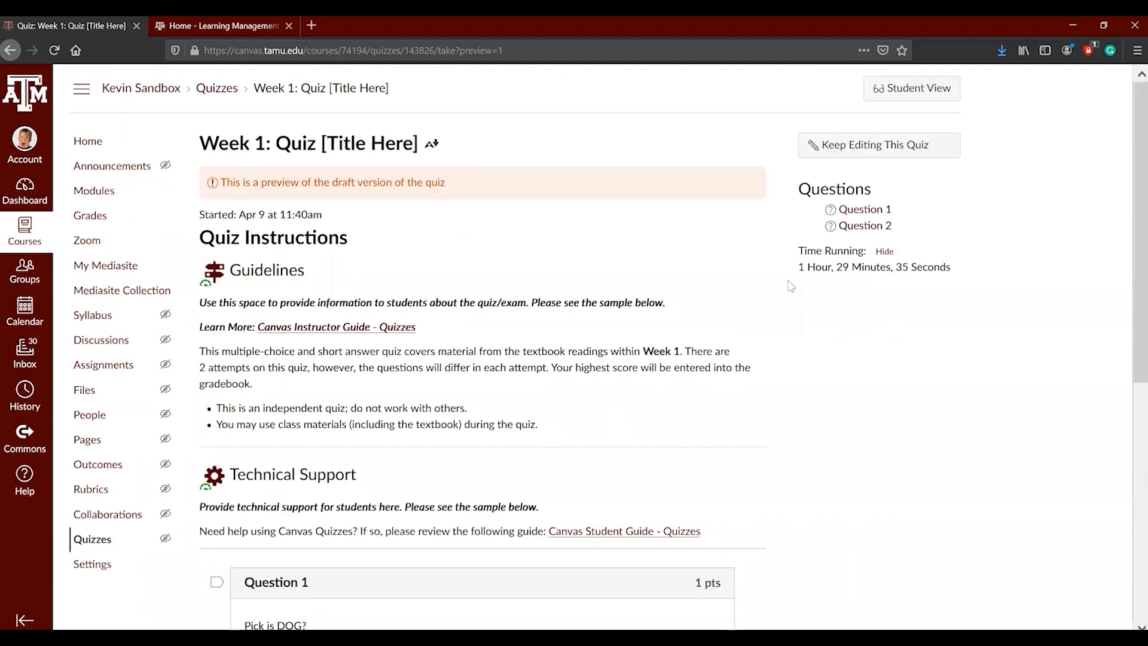
pyautogui.scroll(-6, 448, 512)
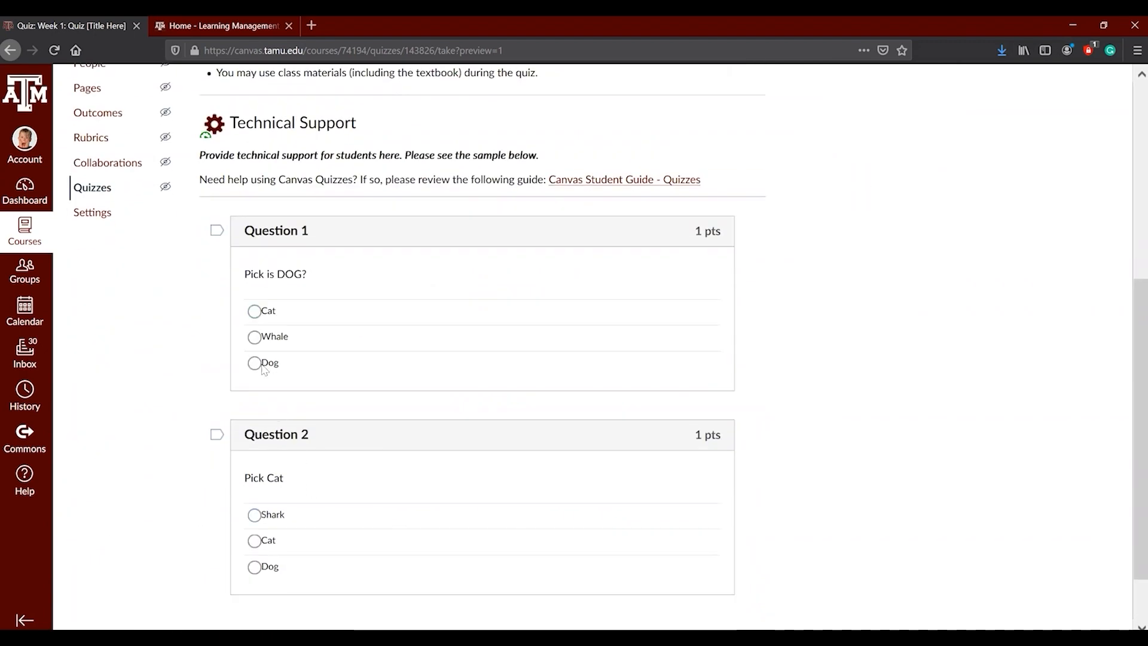
# - Answer Dog for Question 1 and Cat for Question 2 in the preview, and review the completed quiz
pyautogui.click(254, 364)
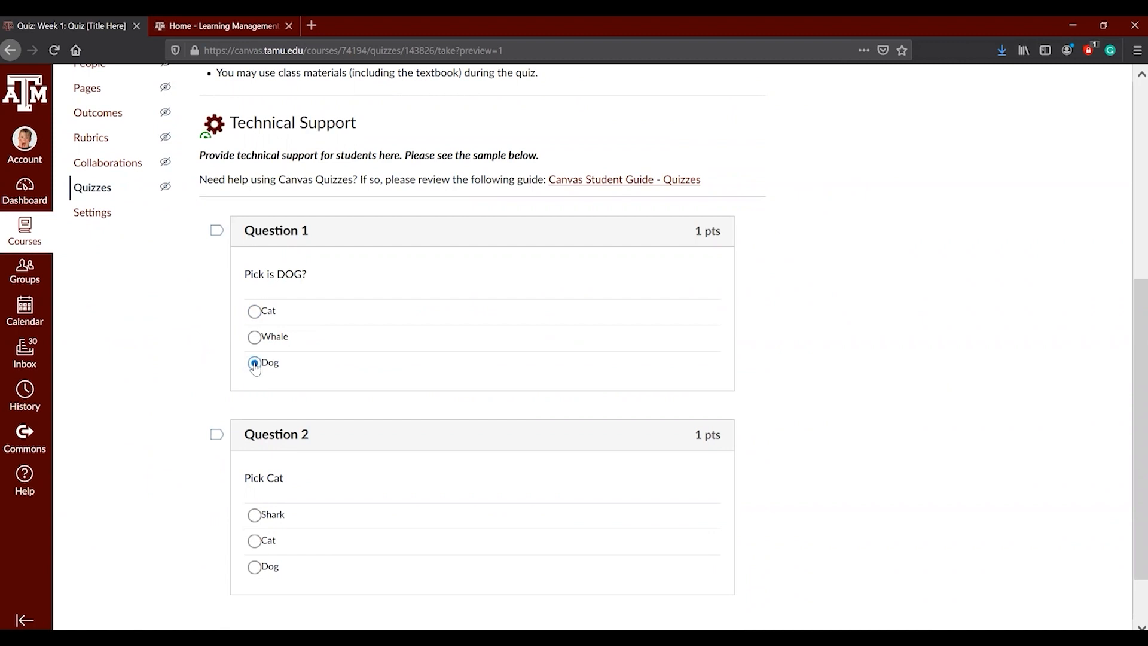
pyautogui.click(255, 541)
pyautogui.scroll(-1, 403, 542)
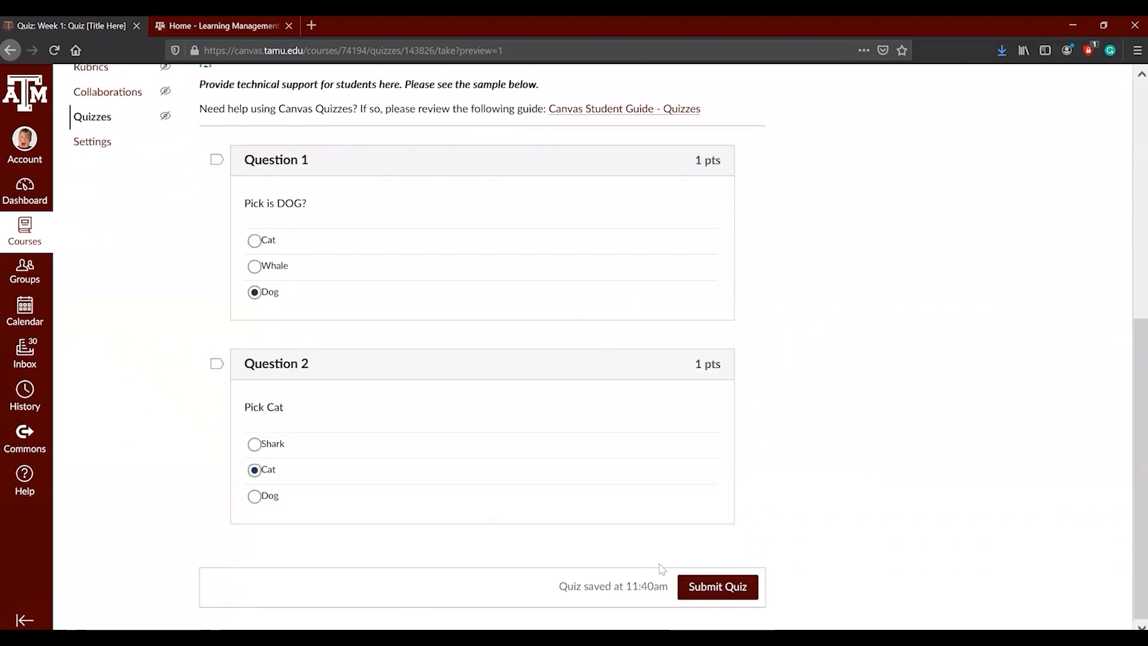
pyautogui.scroll(7, 425, 428)
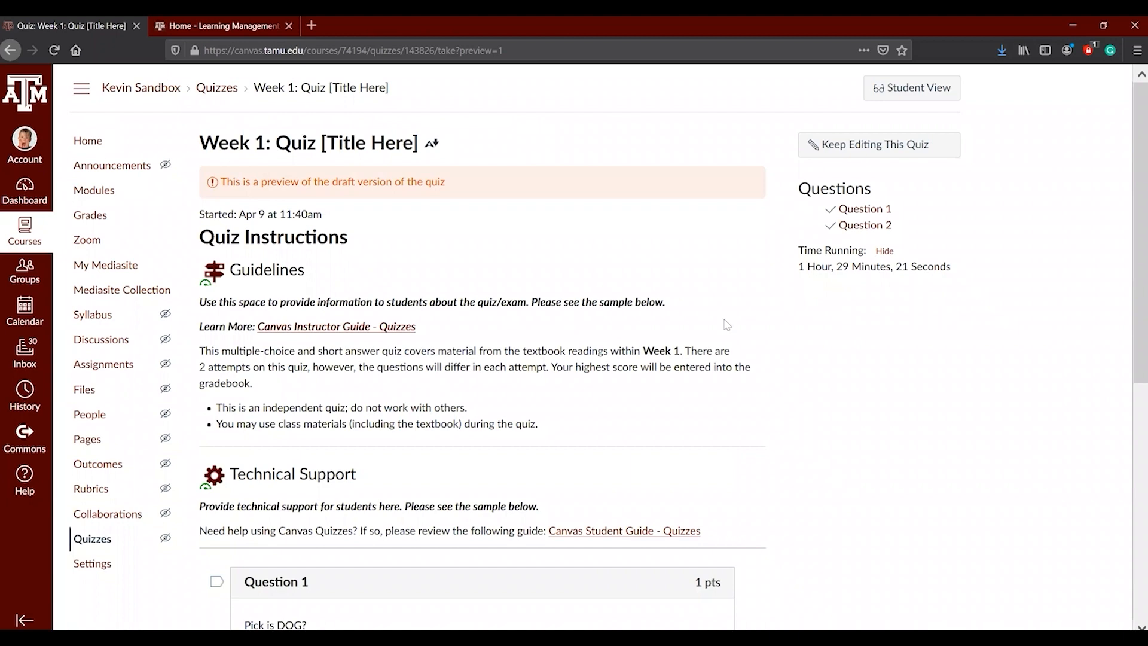
pyautogui.scroll(-5, 327, 499)
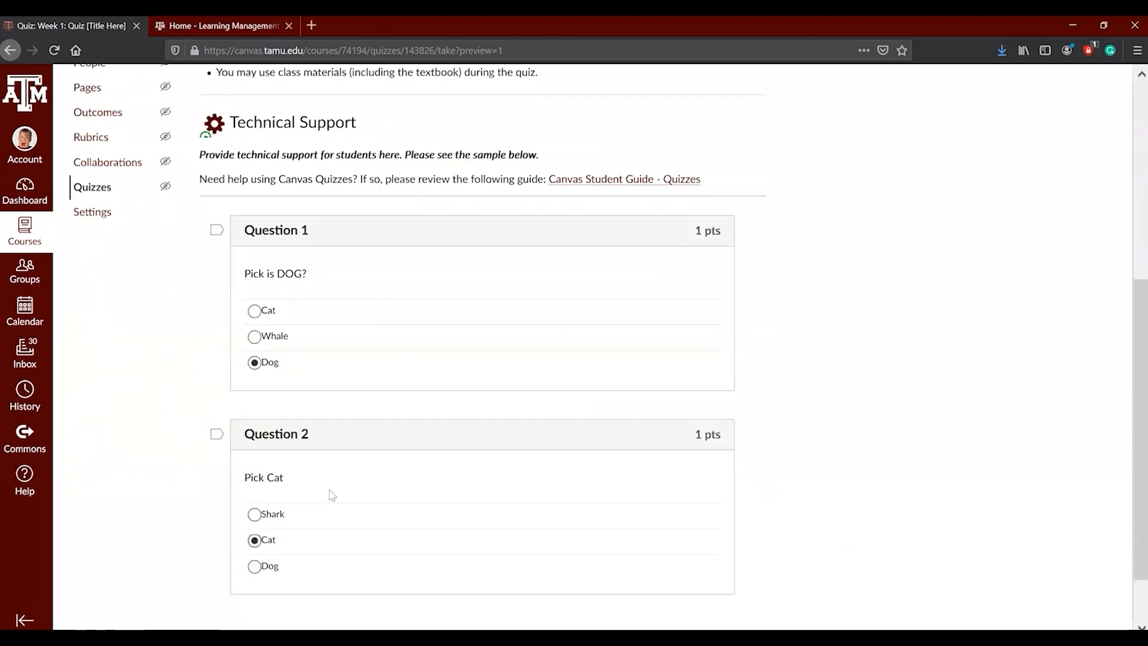
pyautogui.scroll(5, 328, 494)
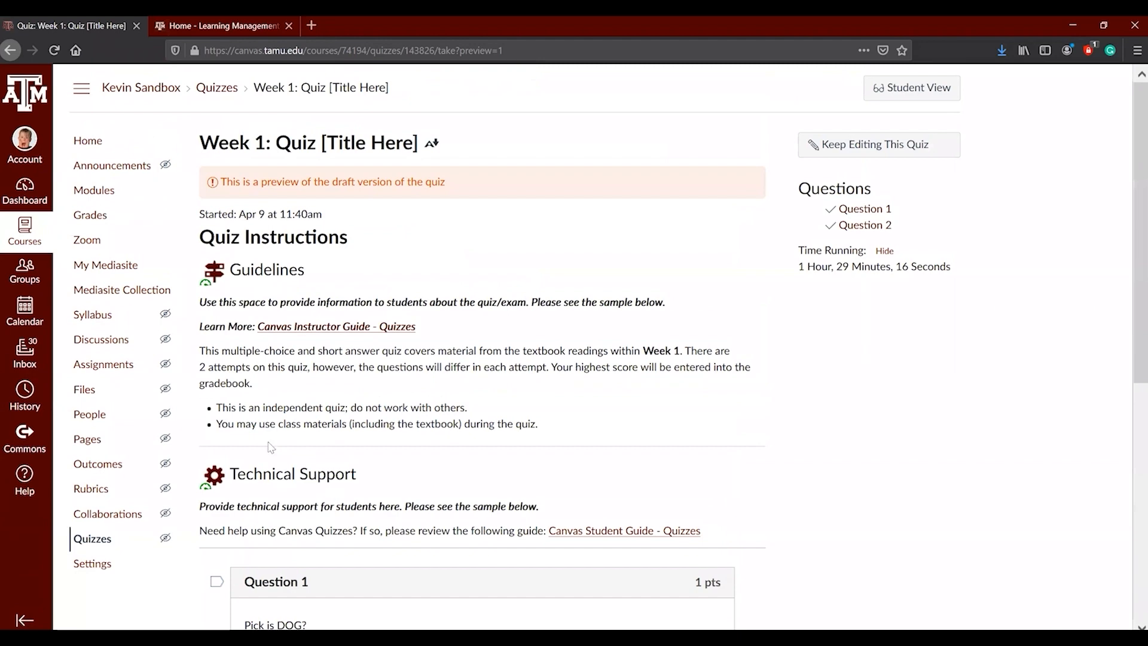
# - Go to the course modules and examine the available actions for the Week 1: Quiz [Title Here] item
pyautogui.click(97, 195)
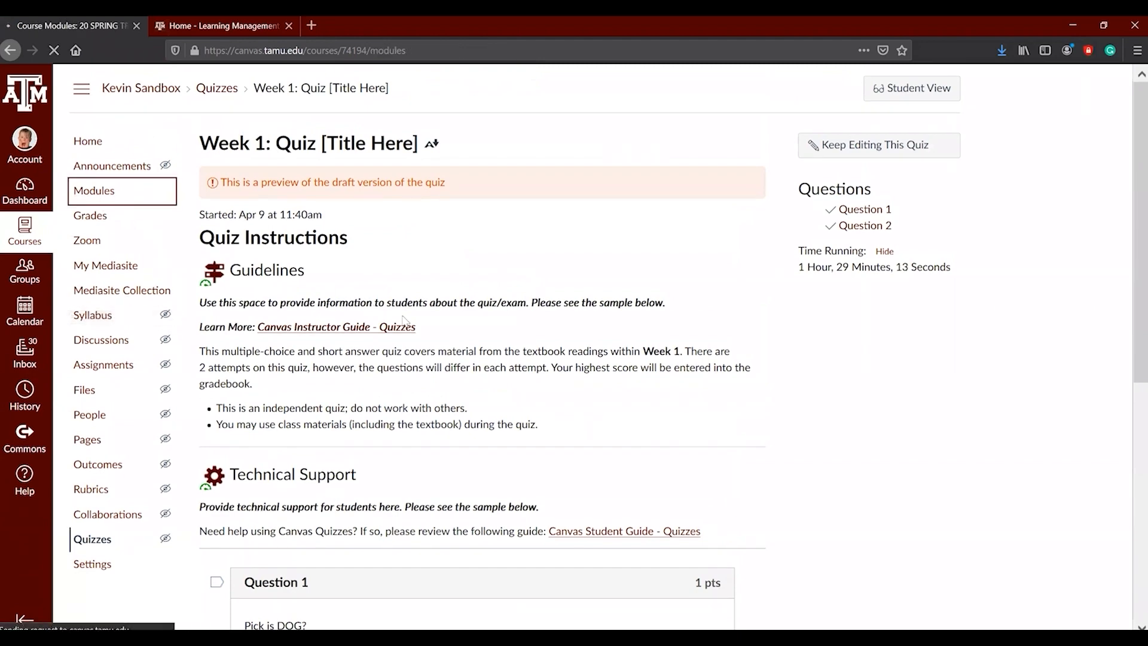
pyautogui.scroll(-10, 405, 321)
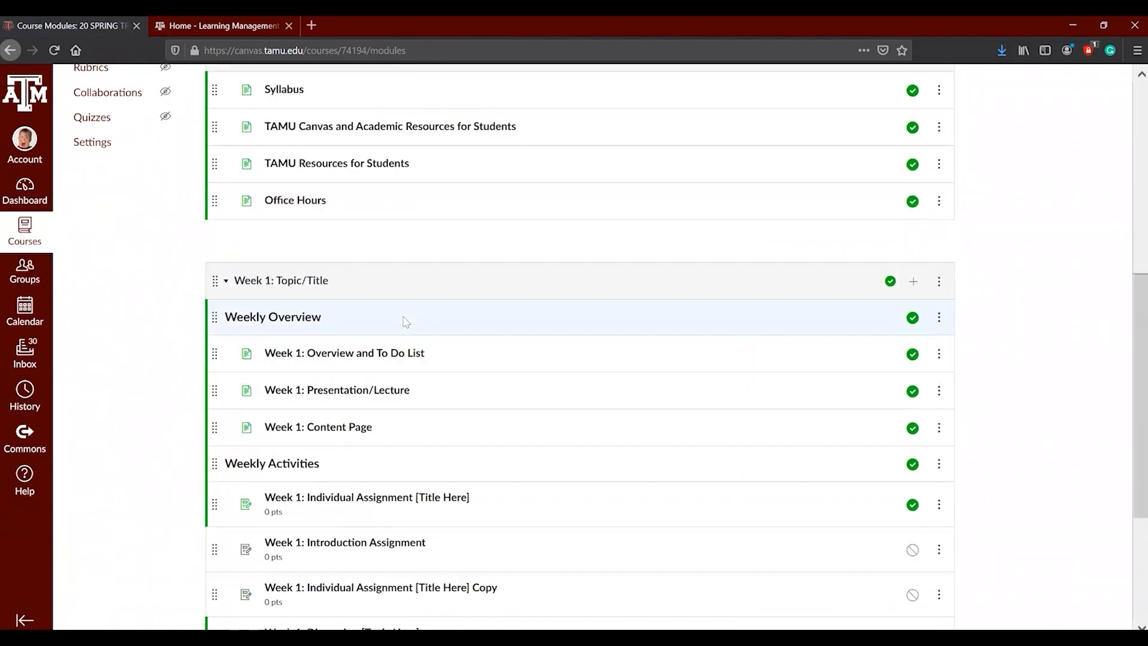
pyautogui.scroll(-1, 408, 314)
pyautogui.scroll(1, 405, 306)
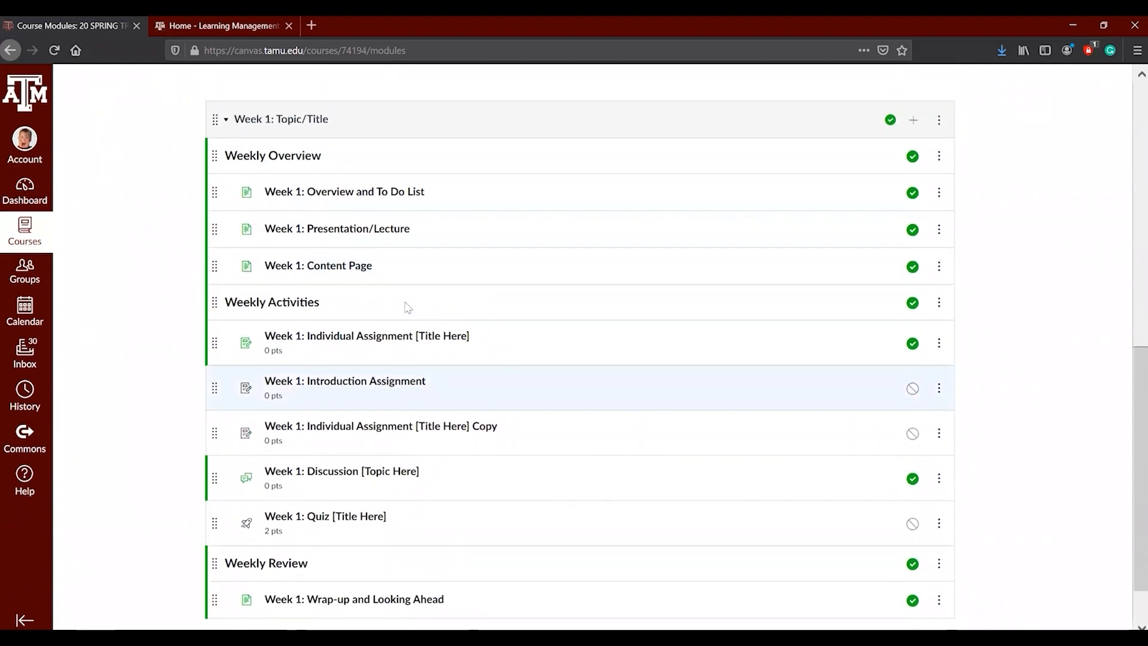
pyautogui.click(939, 532)
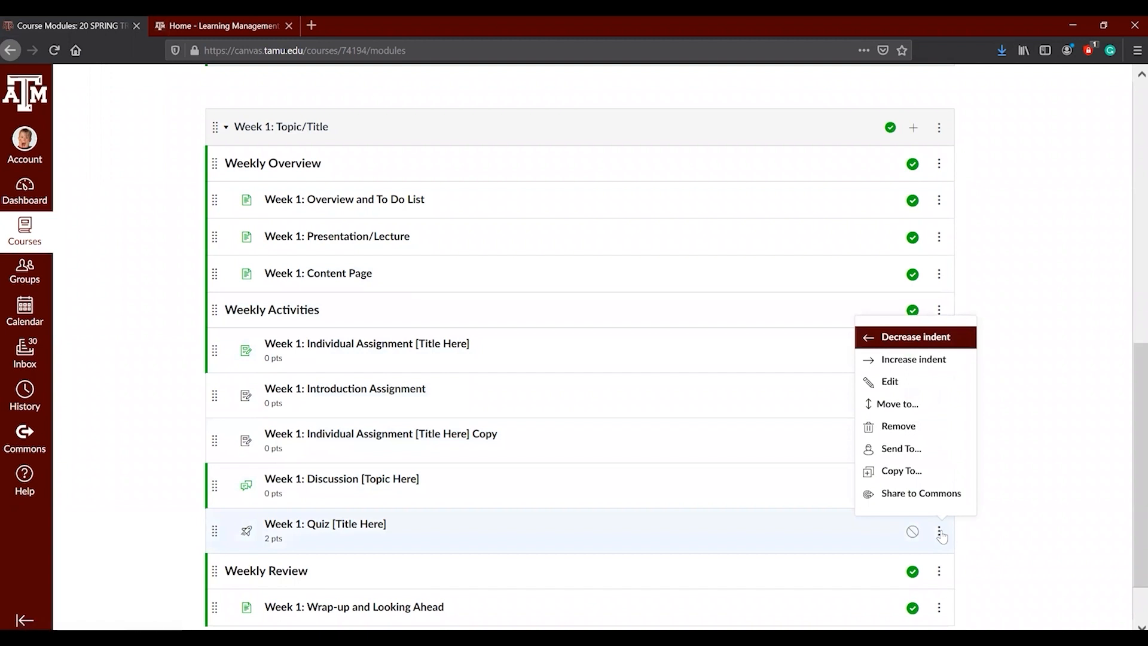
pyautogui.click(1050, 533)
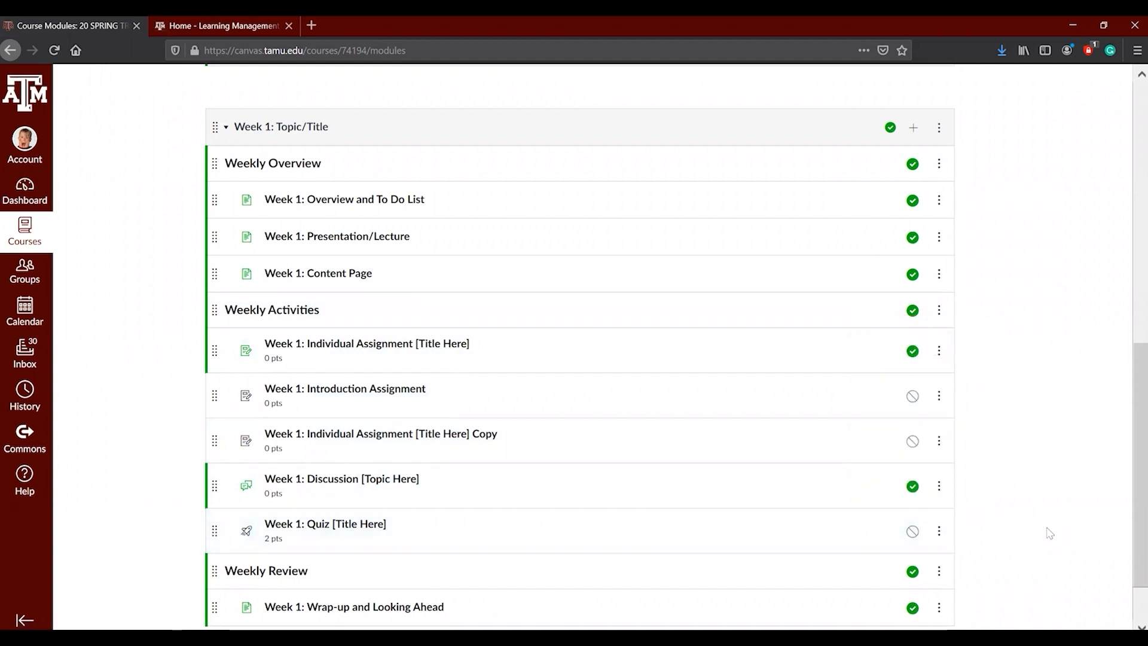
pyautogui.click(939, 531)
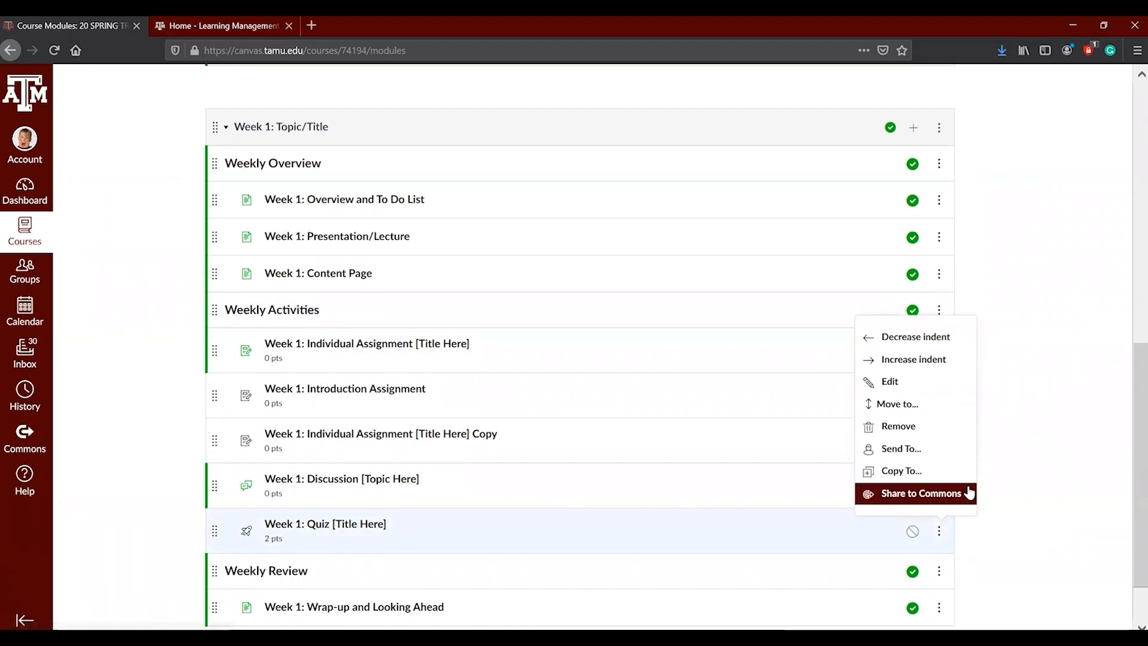
pyautogui.click(1069, 463)
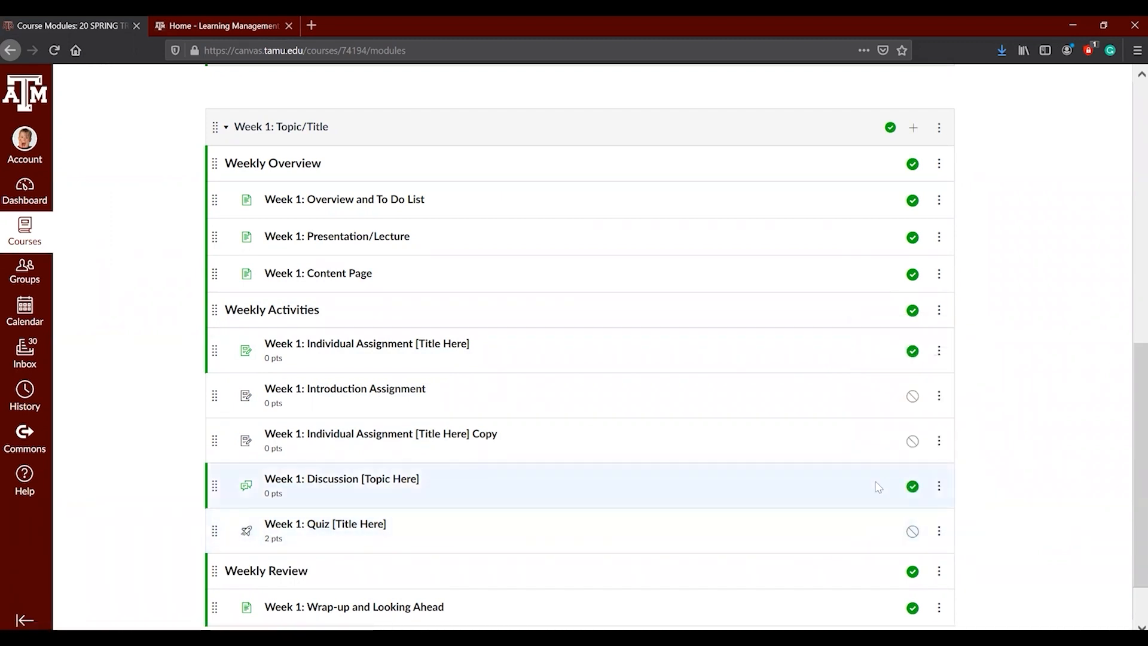
# - Start adding an item to the Week 1: Topic/Title module and choose to create a new quiz
pyautogui.click(912, 129)
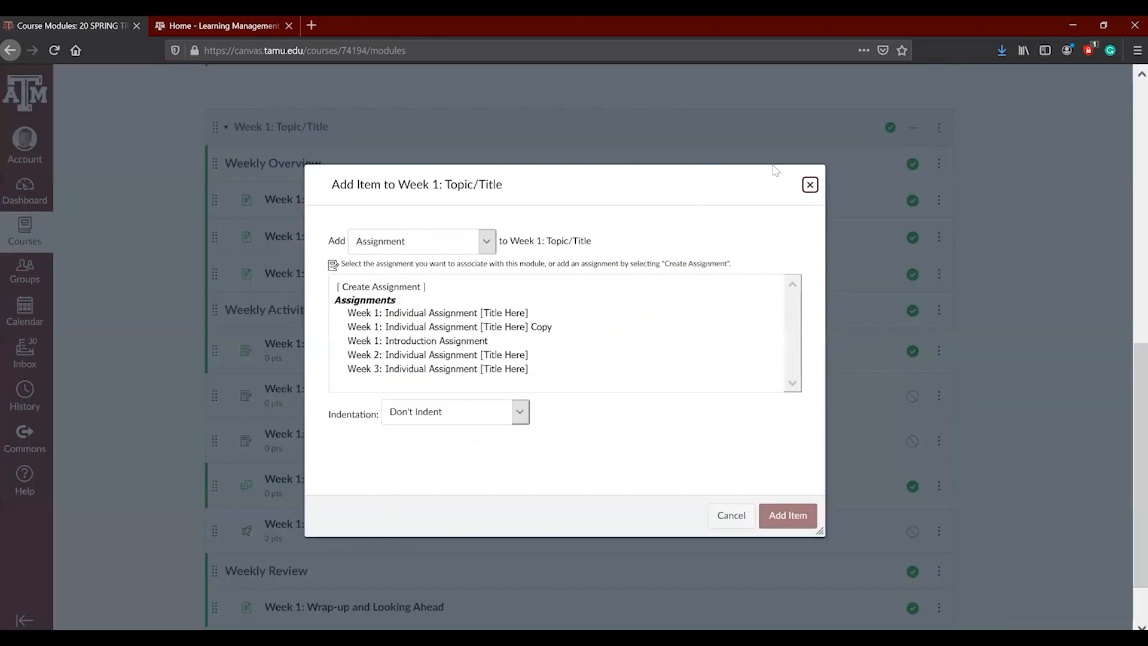
pyautogui.click(428, 245)
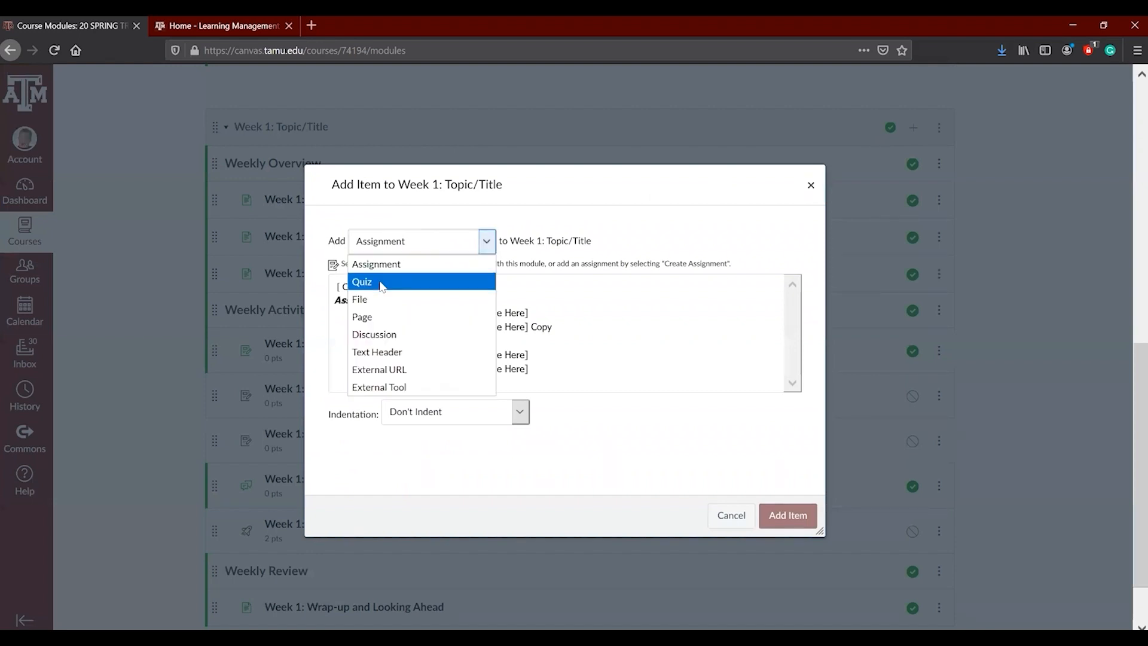
pyautogui.click(381, 282)
pyautogui.click(381, 286)
# - Name the new quiz Week 2 and add it to the module in the Assignments group without indentation
pyautogui.click(401, 419)
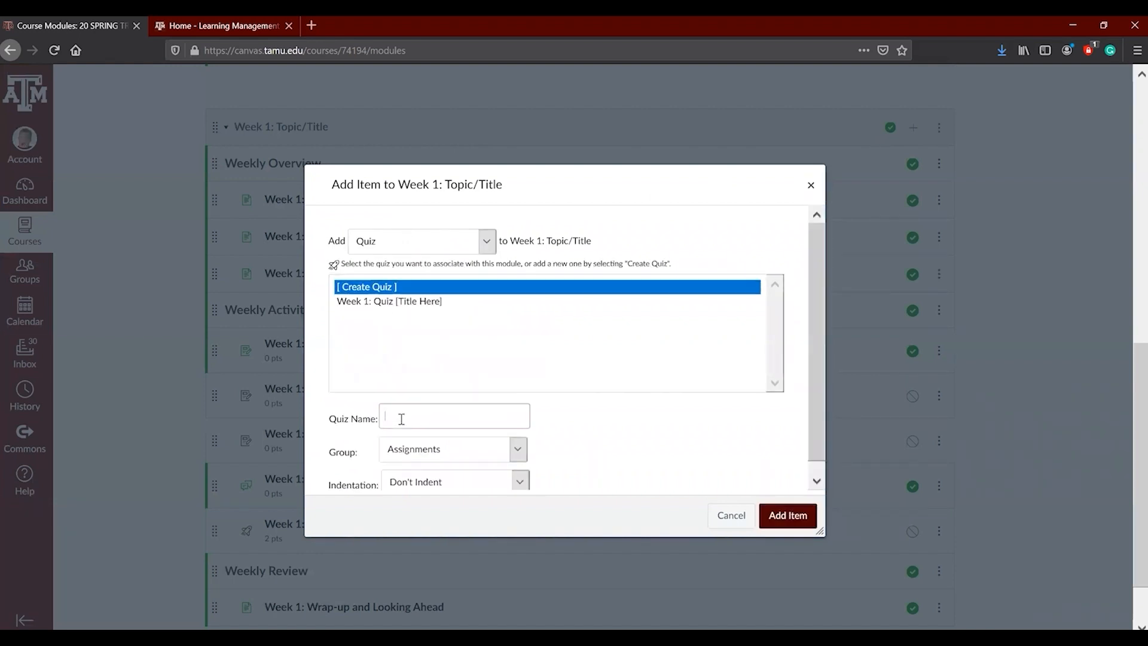
pyautogui.write('Week 2')
pyautogui.press('BackSpace')
pyautogui.press('BackSpace')
pyautogui.press('BackSpace')
pyautogui.press('BackSpace')
pyautogui.scroll(-1, 503, 465)
pyautogui.click(503, 465)
pyautogui.click(487, 507)
pyautogui.click(786, 518)
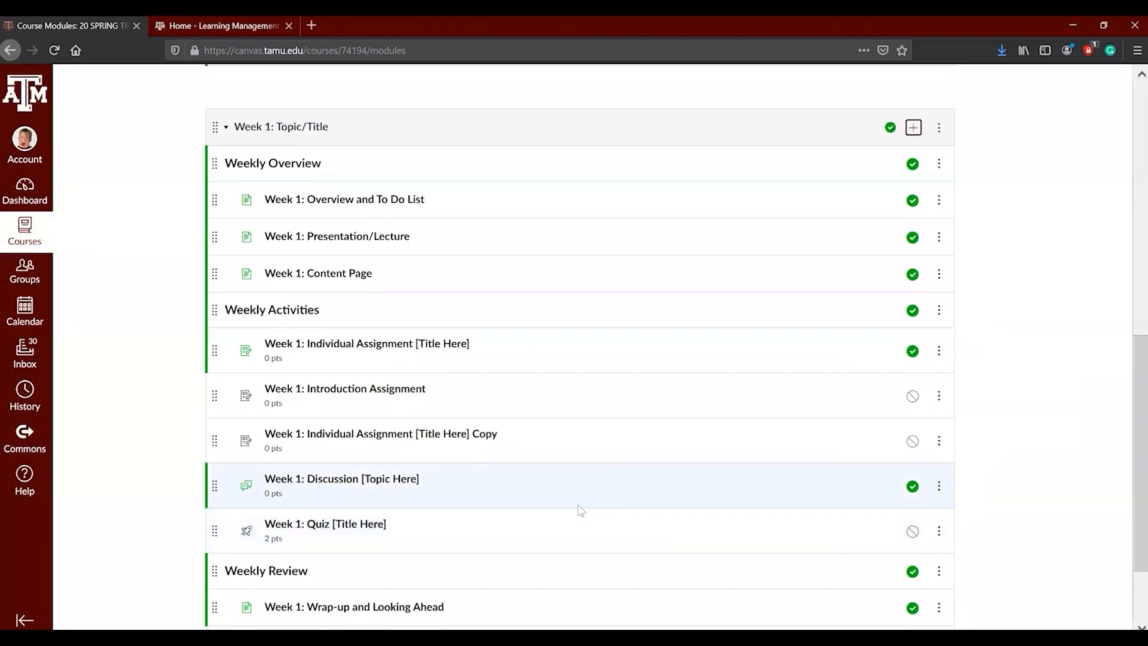
# - Move the Week 2 quiz into the Weekly Activities section, directly below Week 1: Quiz [Title Here]
pyautogui.scroll(-2, 358, 512)
pyautogui.moveTo(214, 541); pyautogui.dragTo(237, 474)
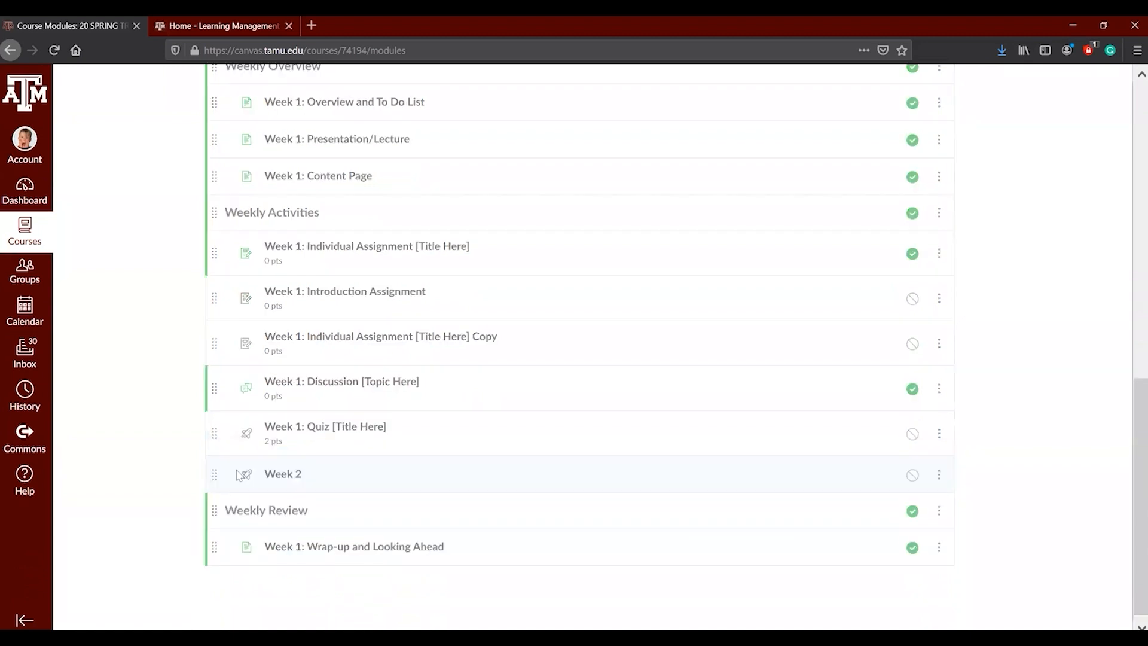
# - Open the Week 2 quiz for editing, look through its options, restrictions and assign dates, and leave without saving
pyautogui.click(282, 473)
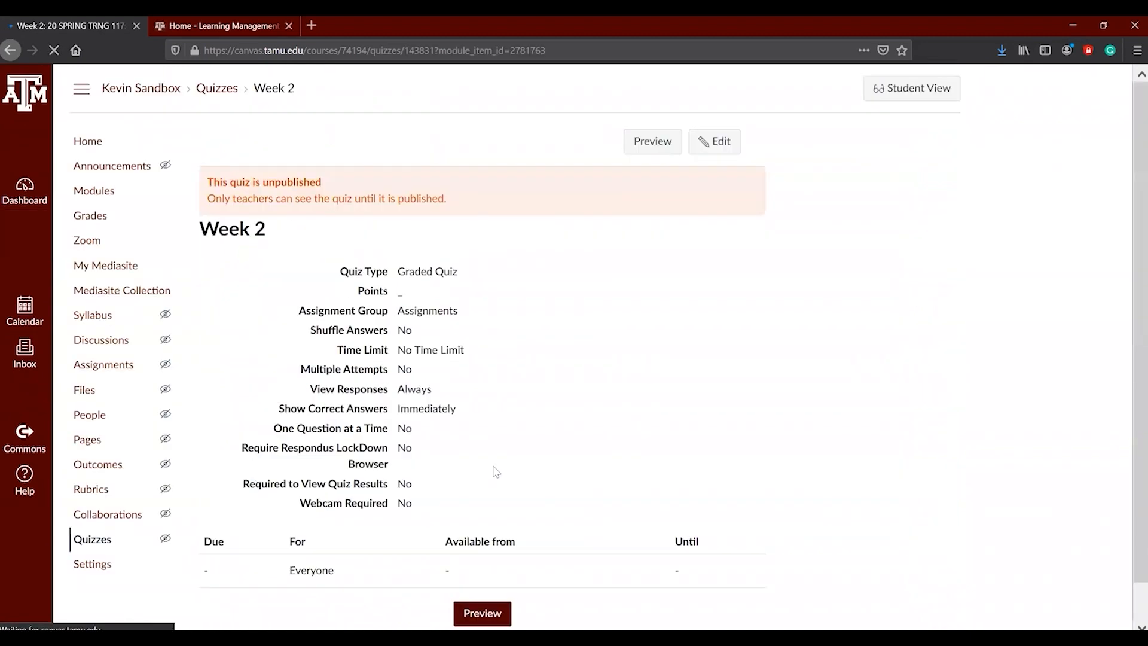
pyautogui.click(708, 146)
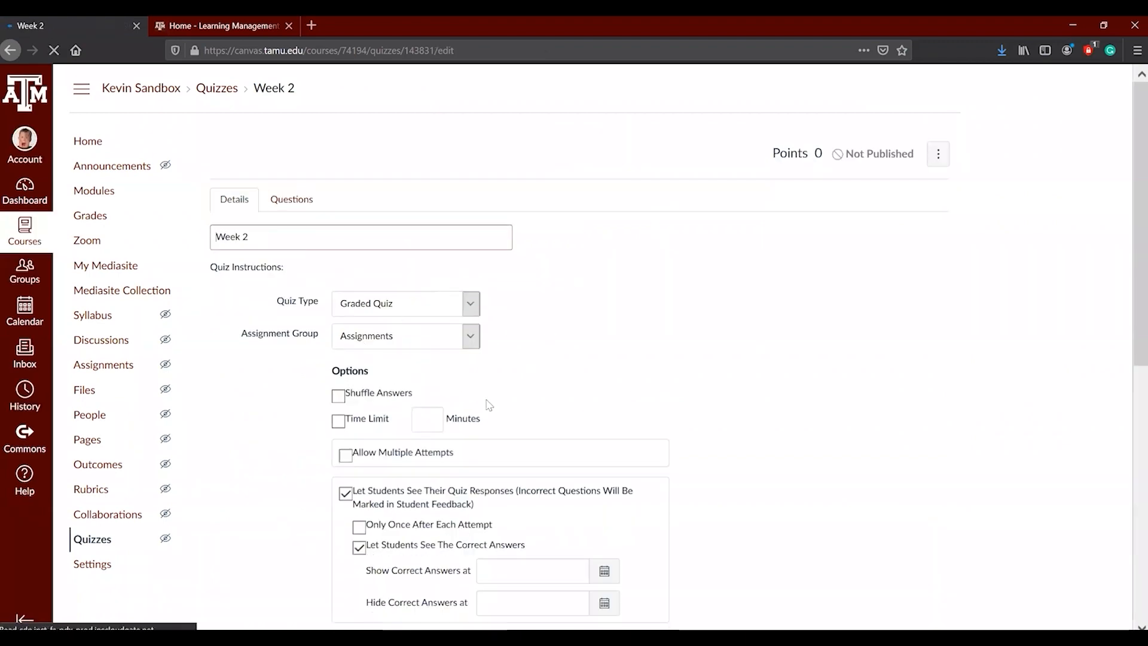
pyautogui.scroll(-5, 534, 438)
pyautogui.scroll(-6, 534, 438)
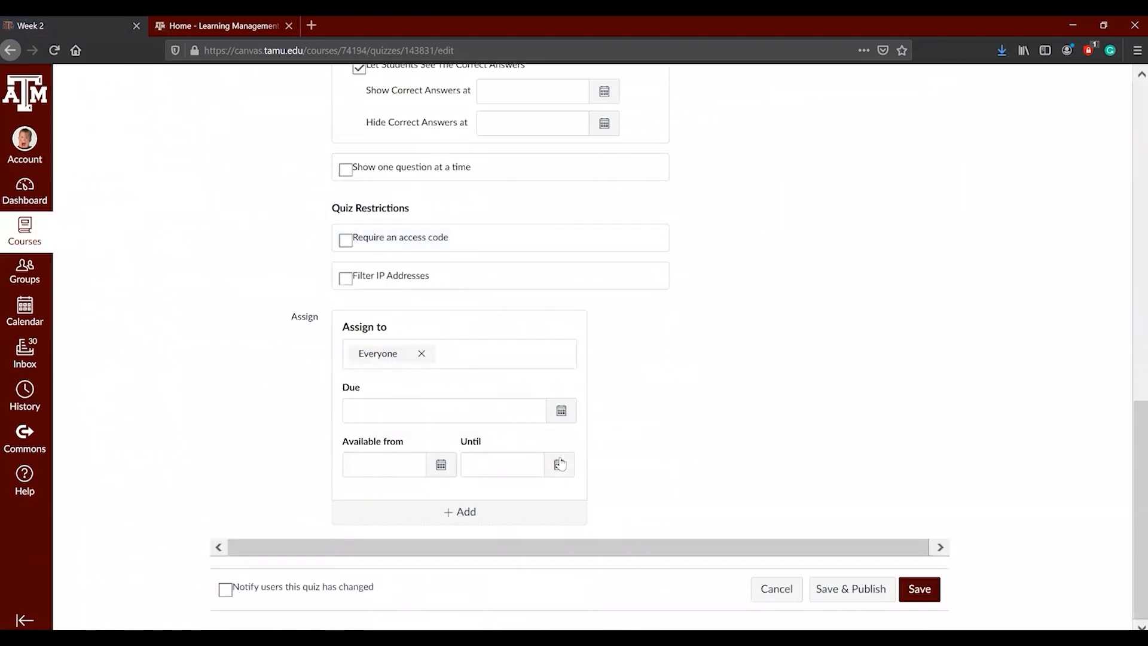
pyautogui.click(777, 590)
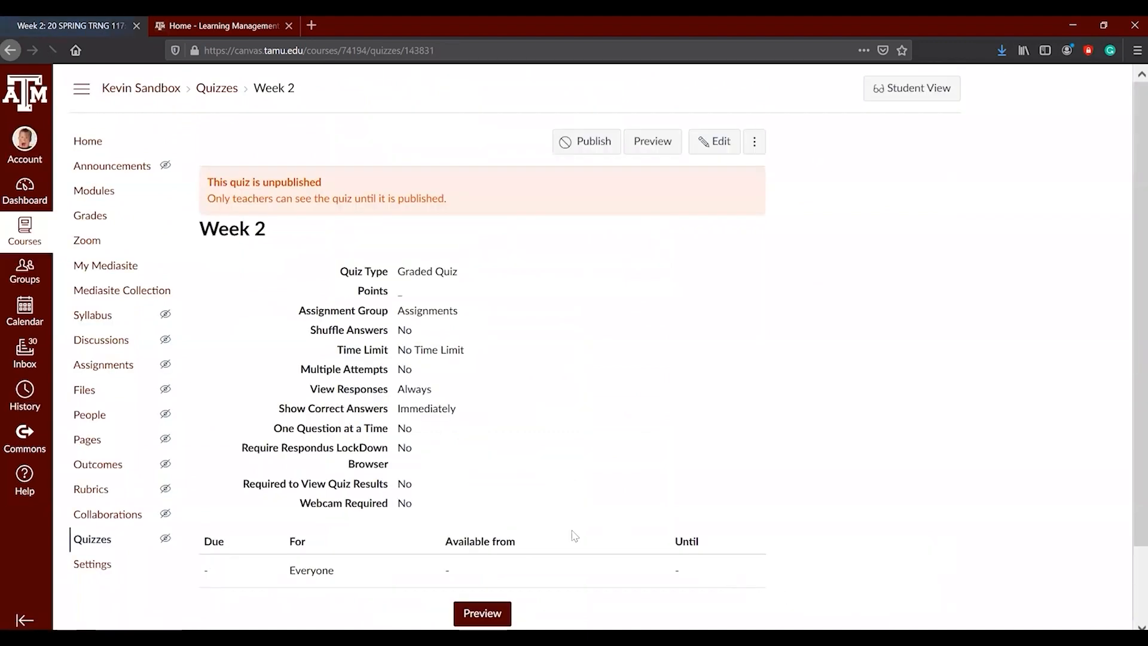
# - Switch to the PowerPoint slide show and advance through the quiz slides from Create Quiz to Quiz Best Practices
pyautogui.moveTo(287, 637)
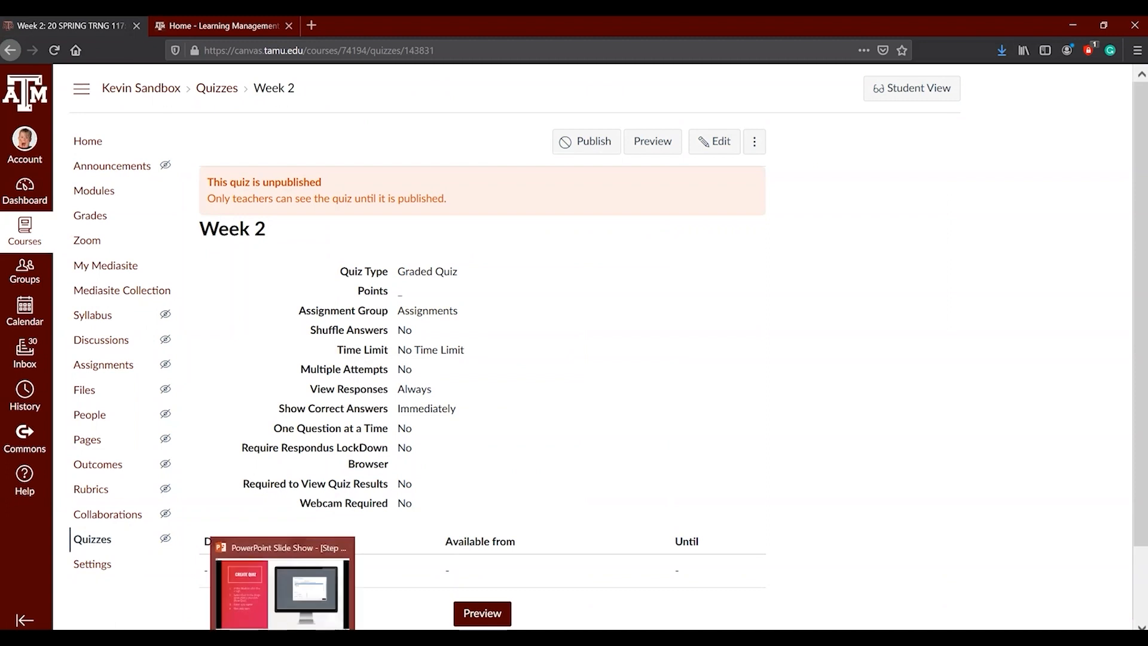
pyautogui.click(293, 610)
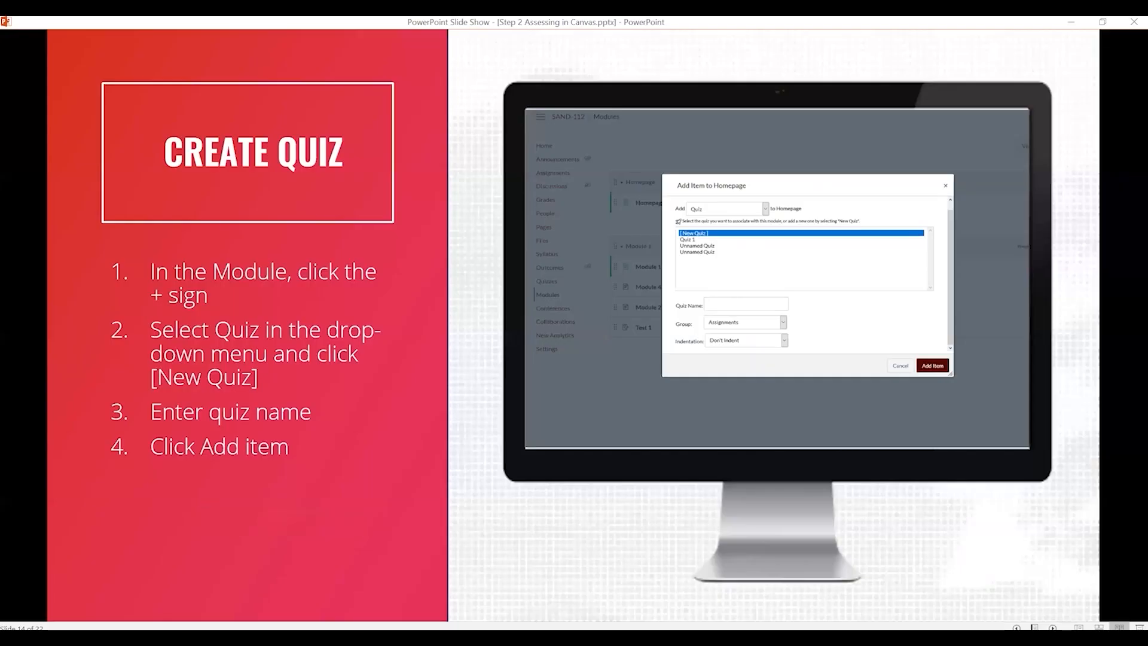
pyautogui.click(420, 361)
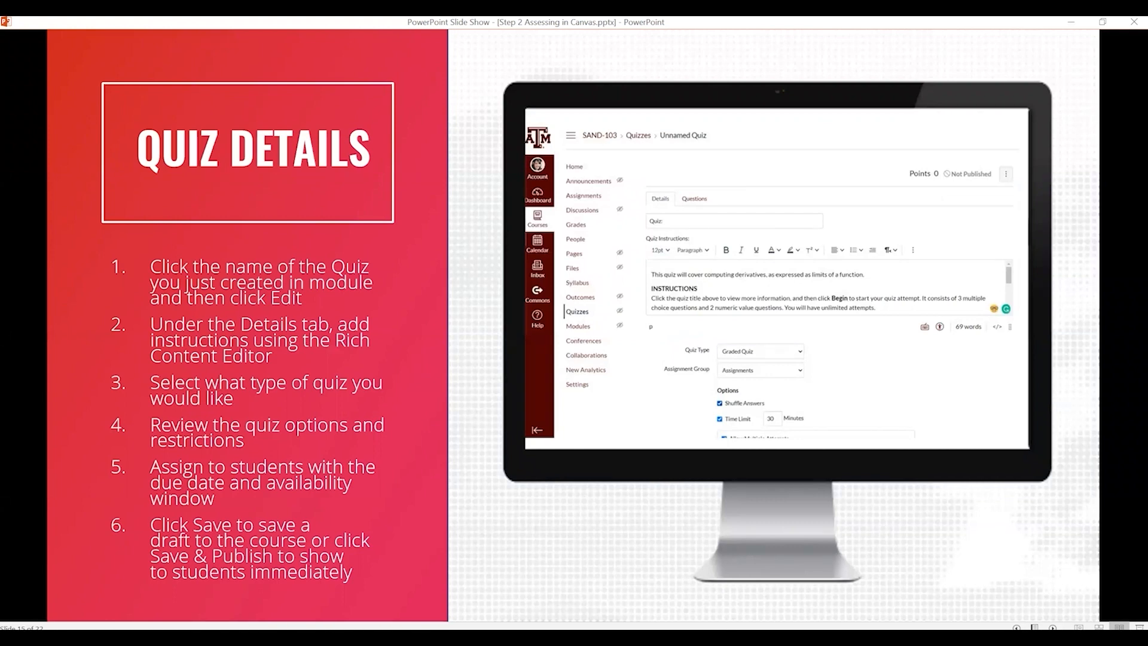
pyautogui.press('Right')
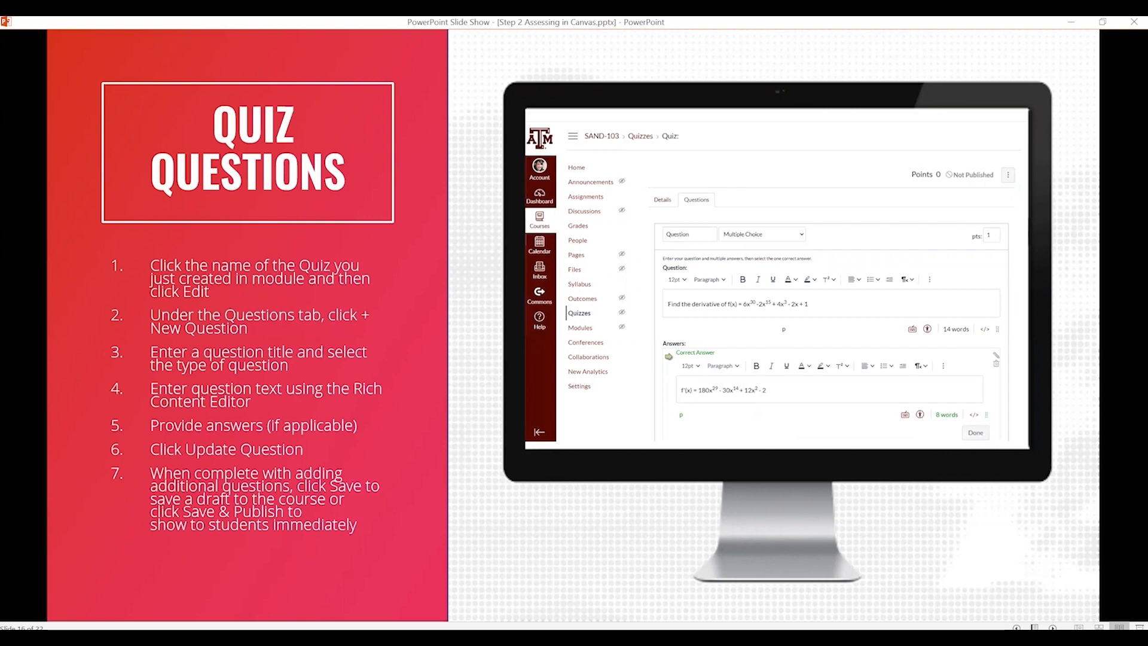
pyautogui.click(351, 307)
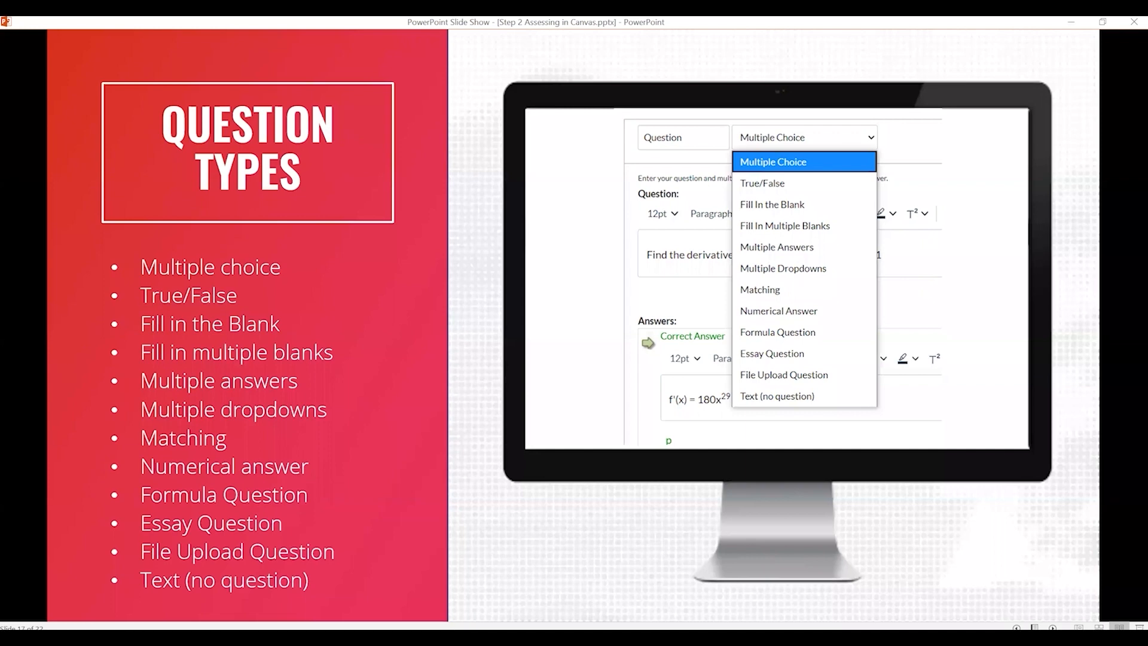
pyautogui.press('Right')
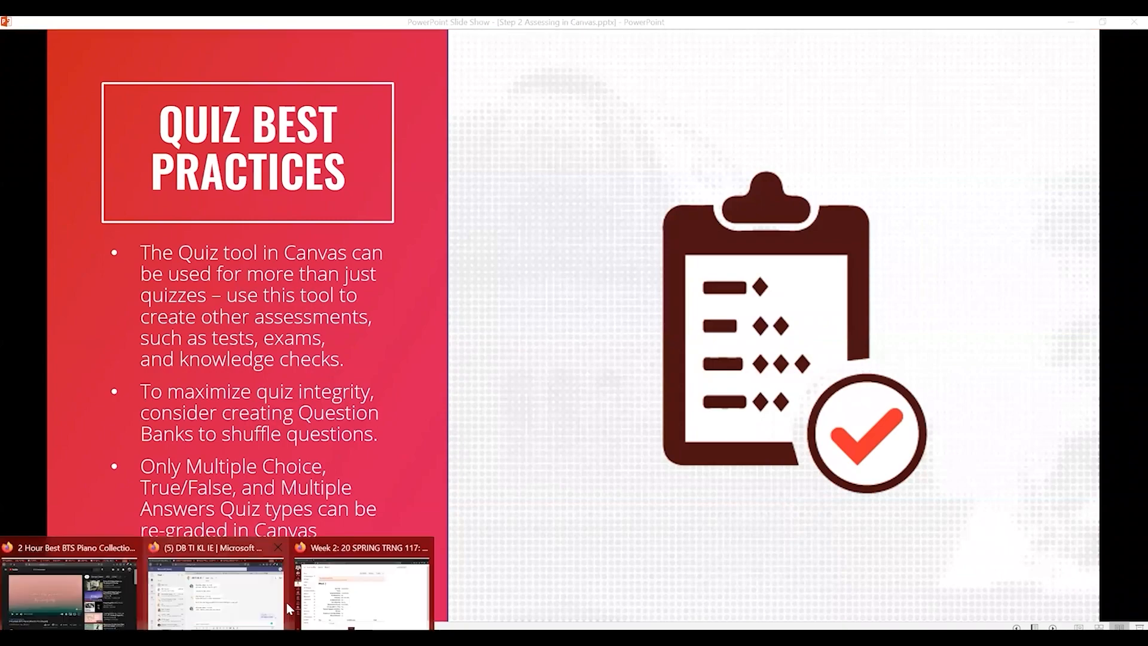
# - Switch to the browser to look at the Quizzes entry in the course navigation, and return to the PowerPoint slide show
pyautogui.click(362, 583)
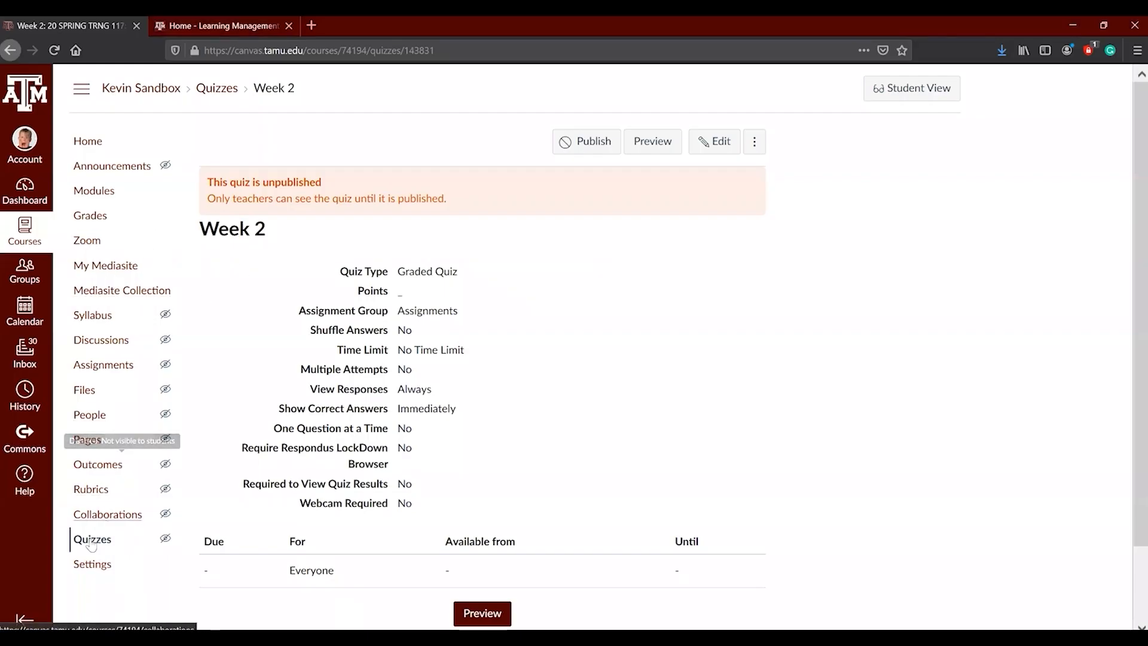
pyautogui.click(1068, 22)
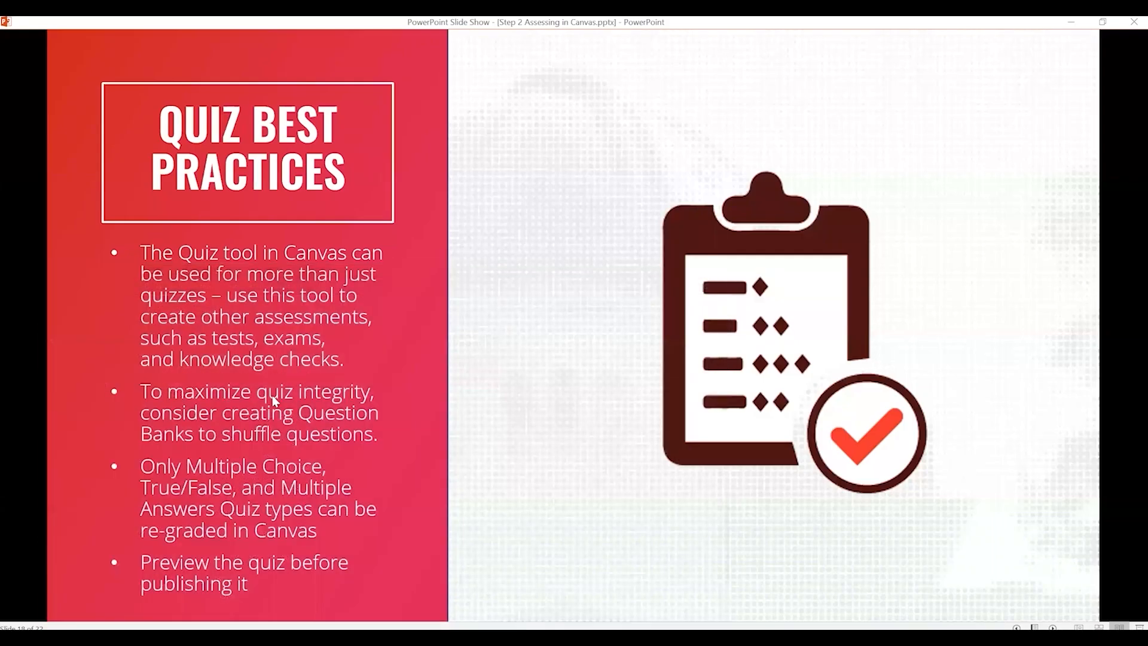